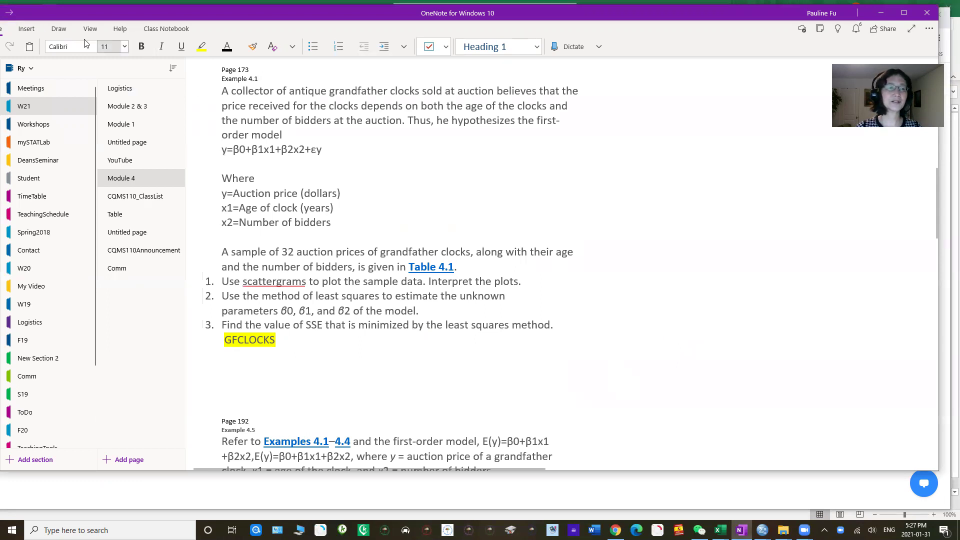
- Underline the "Example 4.1" heading with the red pen
{"action": "left_click", "coordinate": [59, 28]}
{"action": "left_click", "coordinate": [170, 46]}
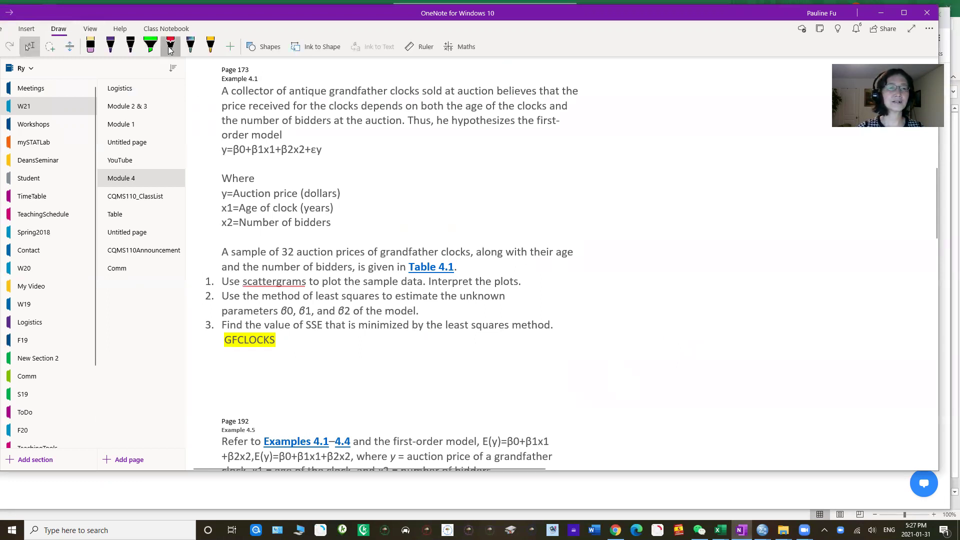
{"action": "left_click_drag", "start_coordinate": [222, 86], "coordinate": [260, 85]}
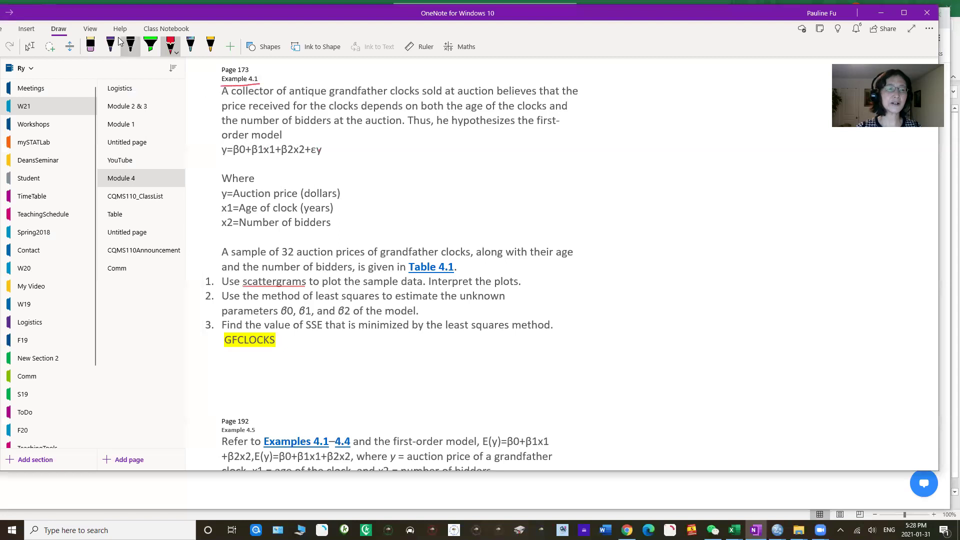
- Delete the stray "y" after ε at the end of the first-order model equation
{"action": "left_click_drag", "start_coordinate": [76, 18], "coordinate": [115, 15]}
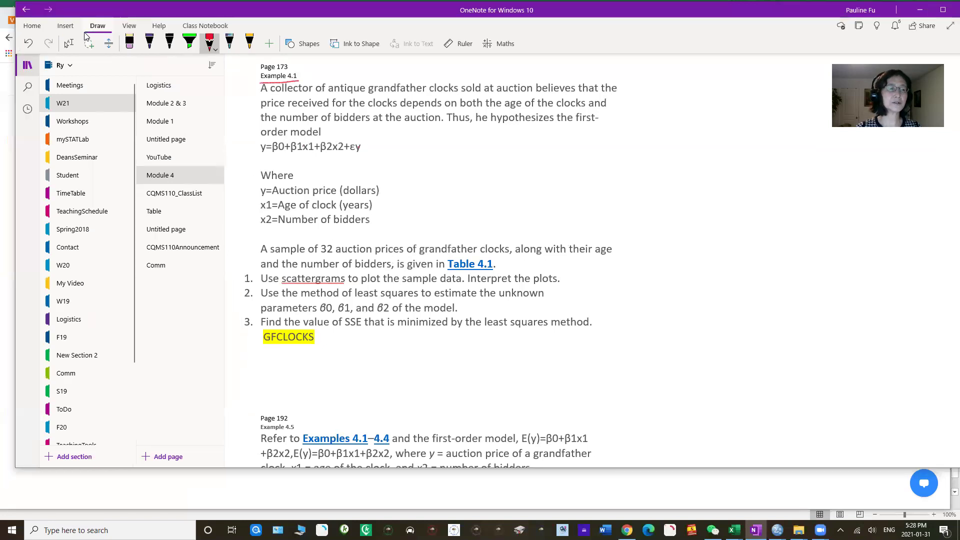
{"action": "left_click", "coordinate": [69, 43]}
{"action": "left_click", "coordinate": [360, 148]}
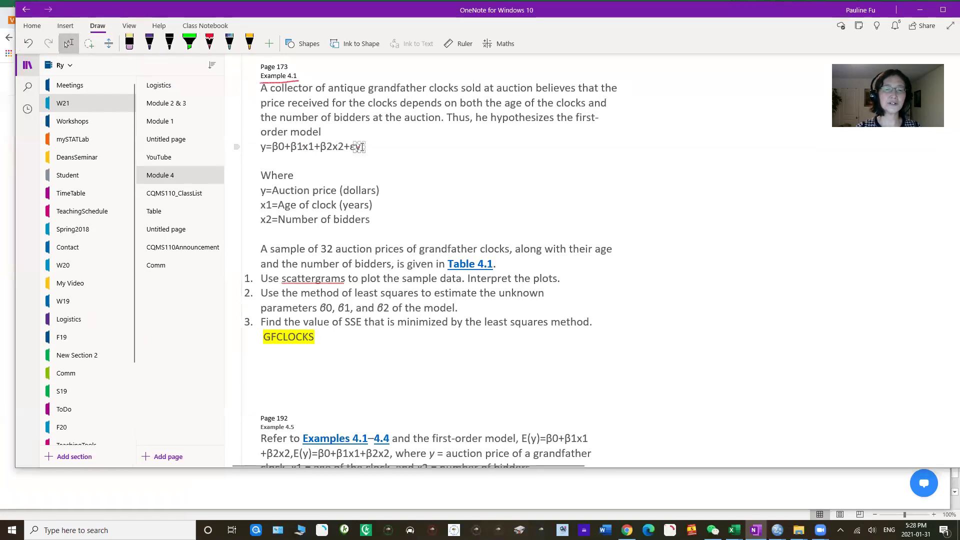
{"action": "left_click", "coordinate": [362, 147]}
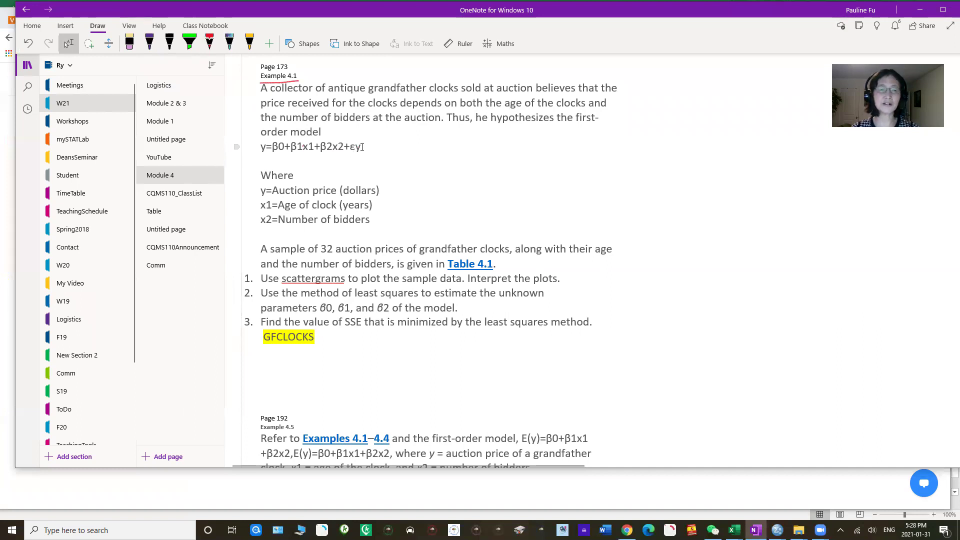
{"action": "key", "text": "BackSpace"}
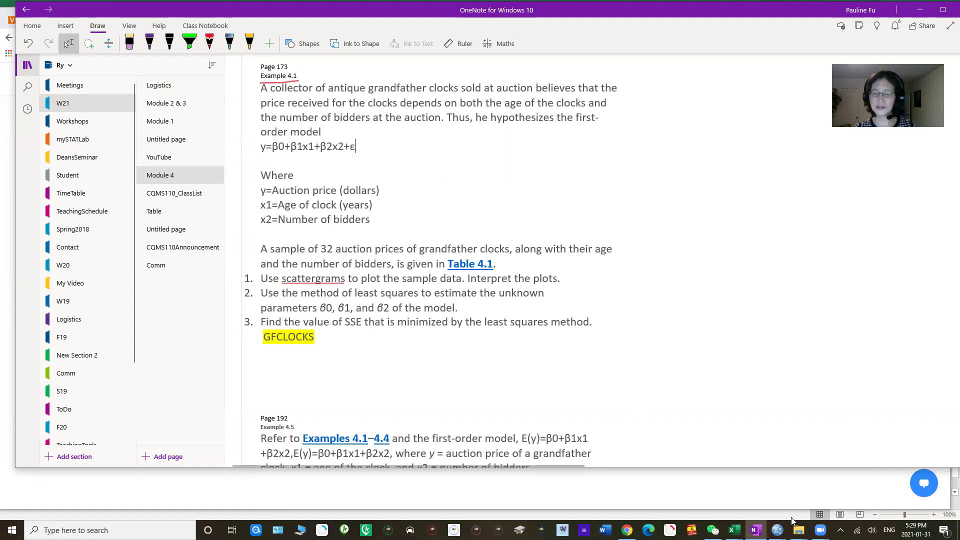
- Switch to the Untitled2 dataset in IBM SPSS Statistics and create a new empty dataset
{"action": "mouse_move", "coordinate": [777, 530]}
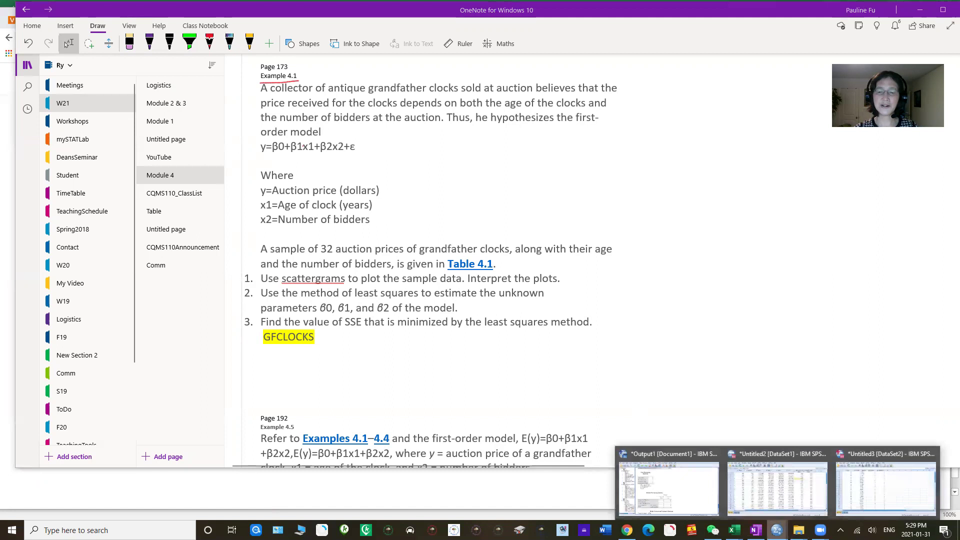
{"action": "left_click", "coordinate": [777, 487]}
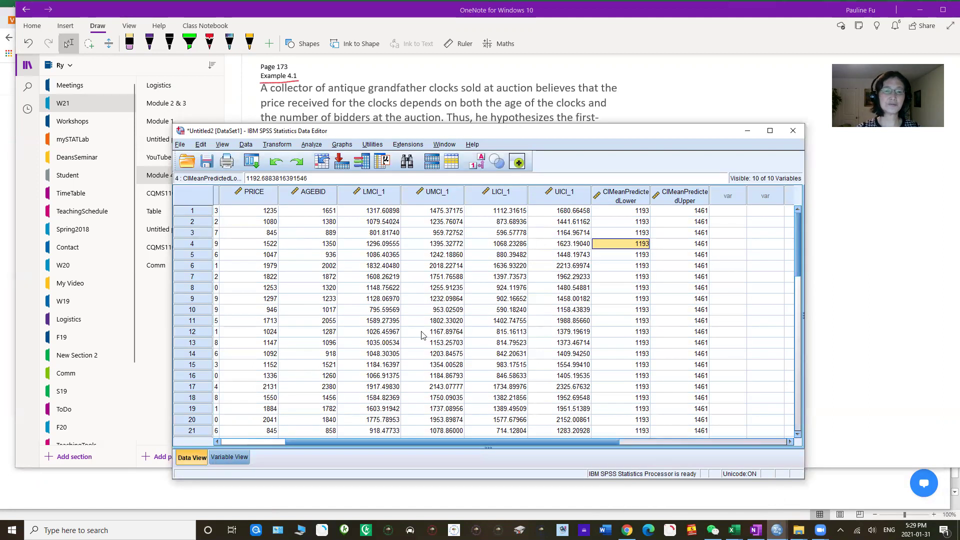
{"action": "left_click_drag", "start_coordinate": [523, 440], "coordinate": [541, 454]}
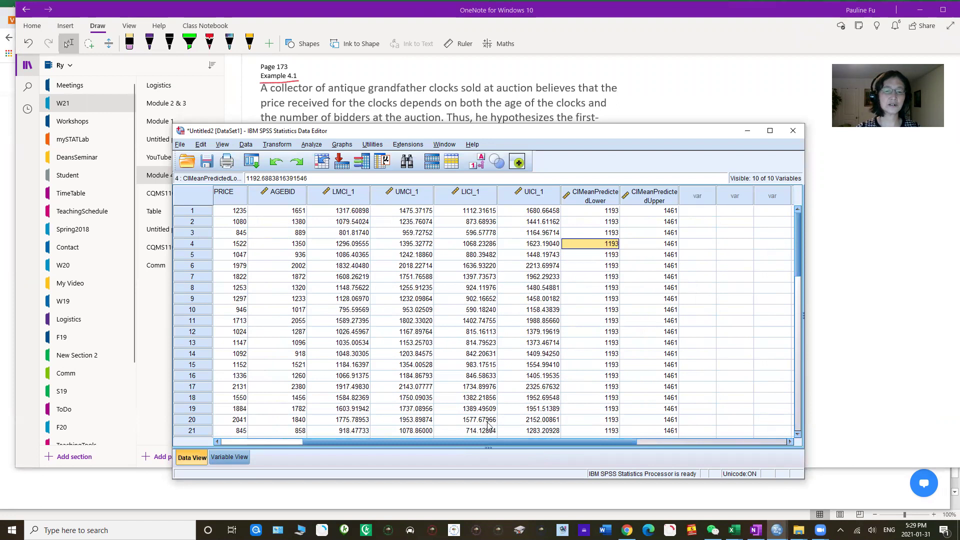
{"action": "left_click_drag", "start_coordinate": [490, 440], "coordinate": [448, 442]}
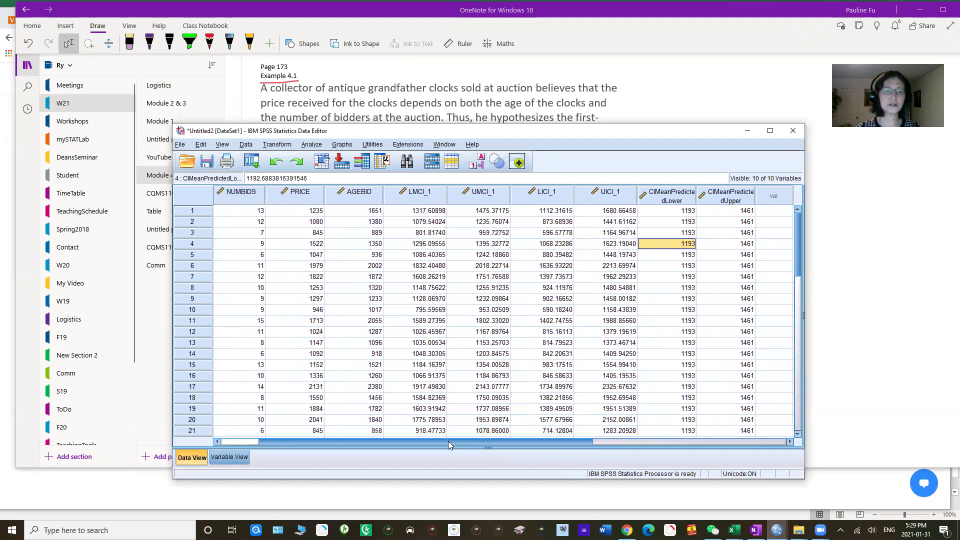
{"action": "left_click", "coordinate": [179, 144]}
{"action": "mouse_move", "coordinate": [202, 161]}
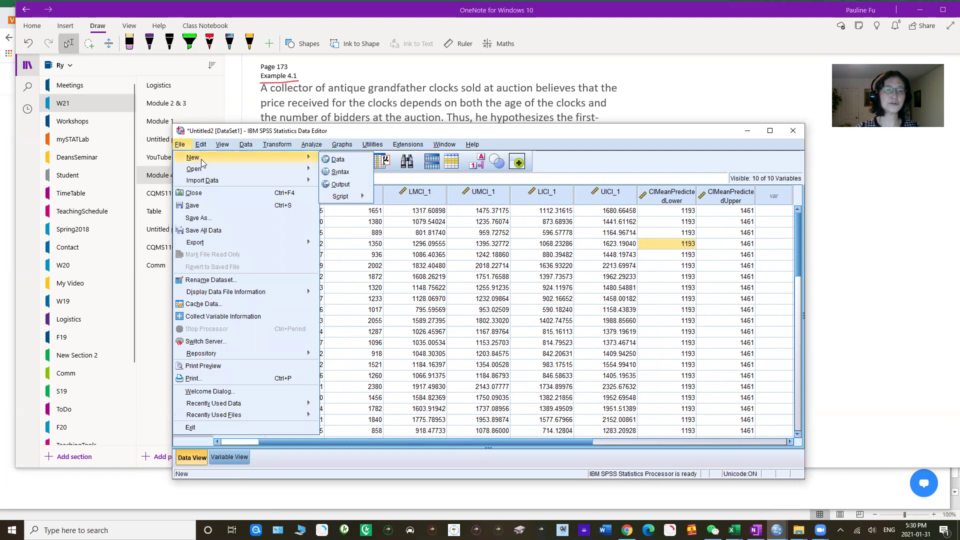
{"action": "left_click", "coordinate": [332, 160]}
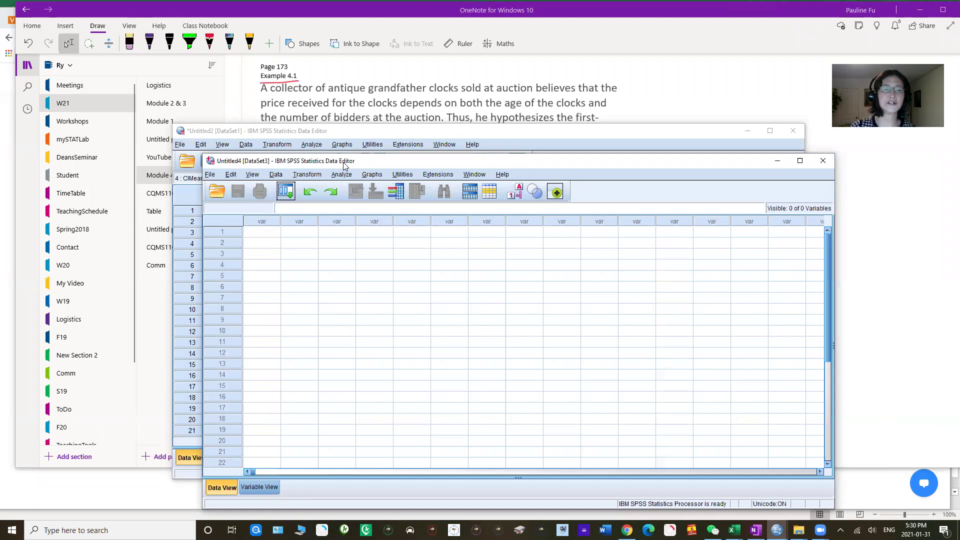
{"action": "left_click_drag", "start_coordinate": [345, 165], "coordinate": [311, 127]}
- Import the Excel file GFCLOCKS_PF.xlsx from the Ex folder with the default read settings
{"action": "left_click", "coordinate": [176, 137]}
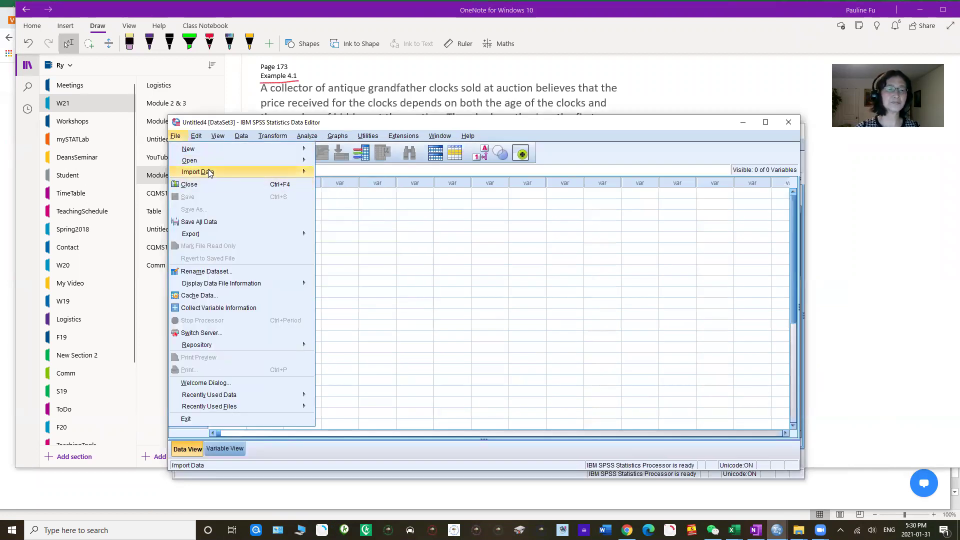
{"action": "mouse_move", "coordinate": [220, 174]}
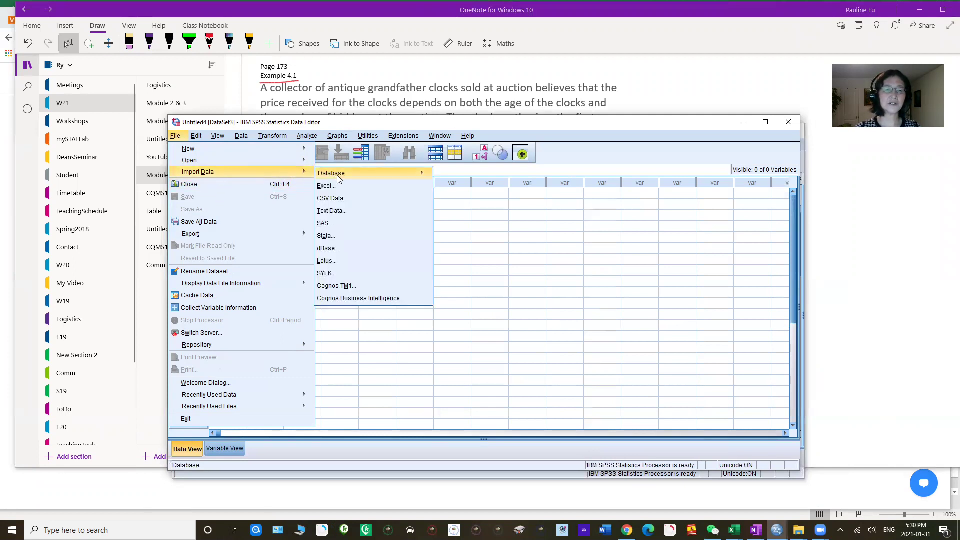
{"action": "left_click", "coordinate": [333, 190]}
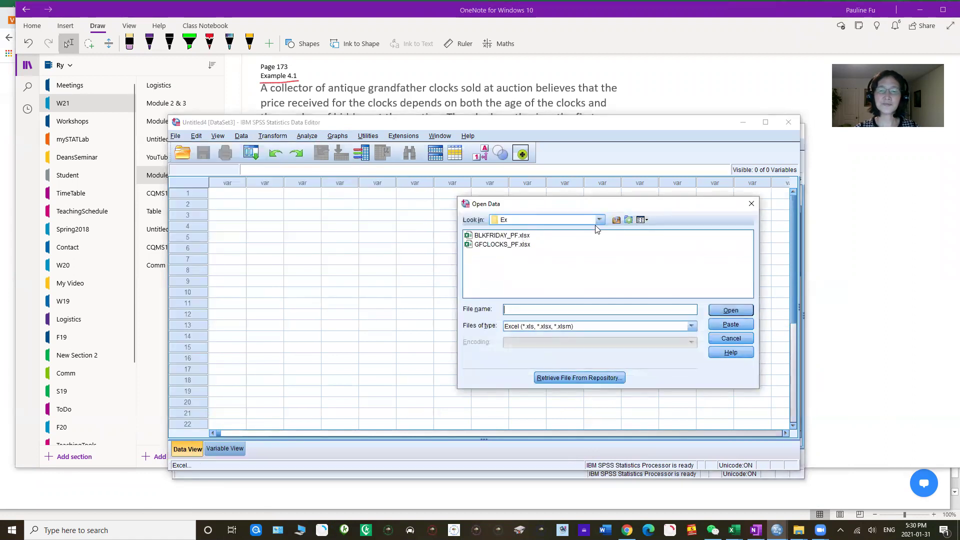
{"action": "left_click", "coordinate": [495, 236]}
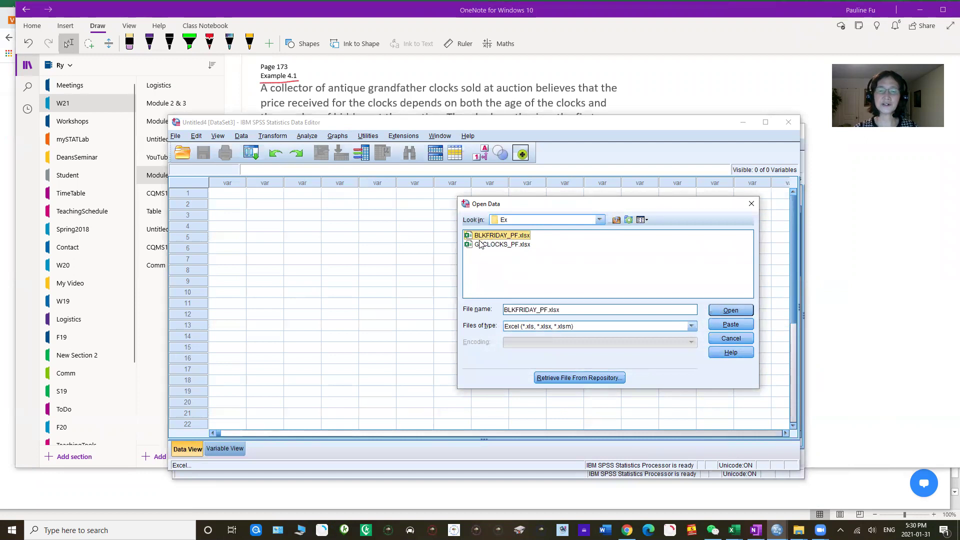
{"action": "left_click", "coordinate": [484, 248]}
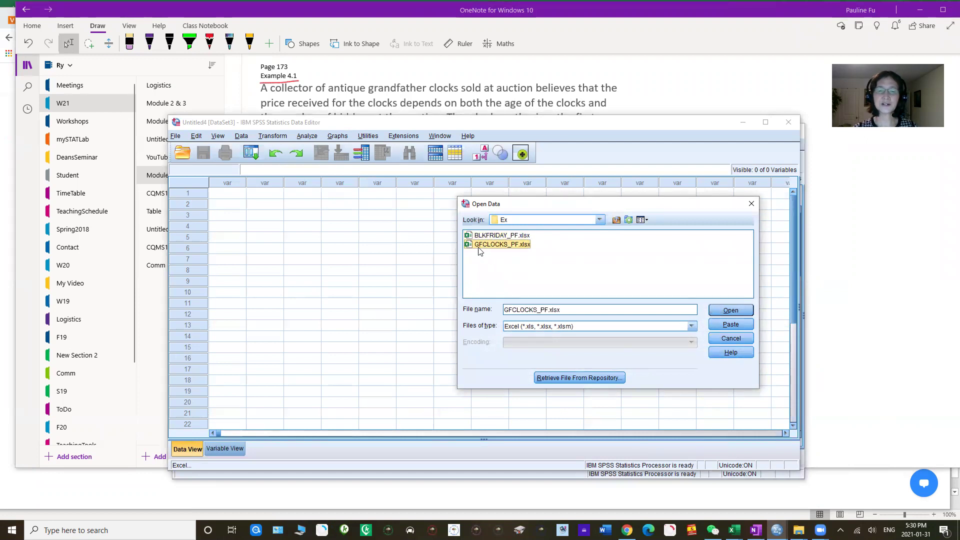
{"action": "left_click", "coordinate": [720, 312]}
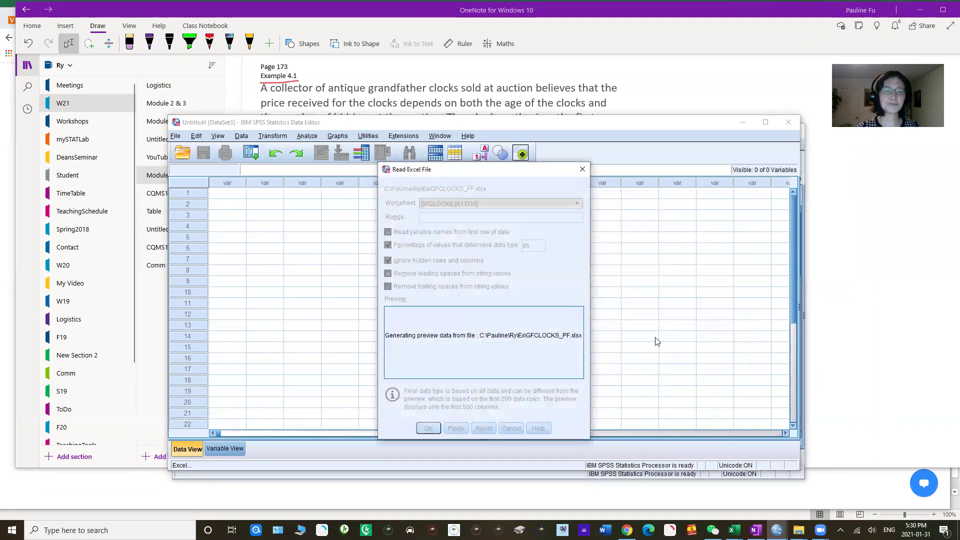
{"action": "left_click", "coordinate": [429, 432]}
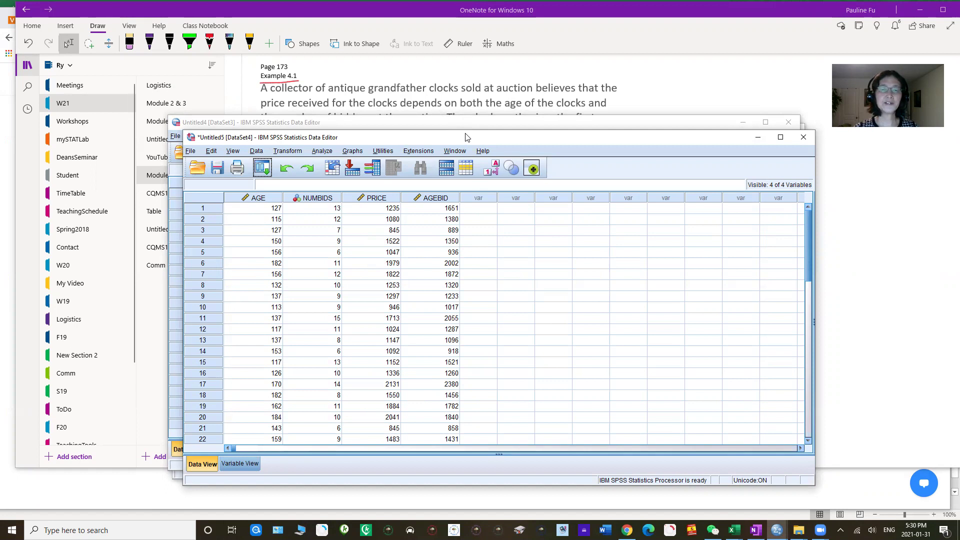
- Minimize the Untitled4 and Untitled2 data windows and place the imported clocks dataset beside the example's variable definitions
{"action": "left_click_drag", "start_coordinate": [465, 137], "coordinate": [477, 174]}
{"action": "left_click", "coordinate": [742, 122]}
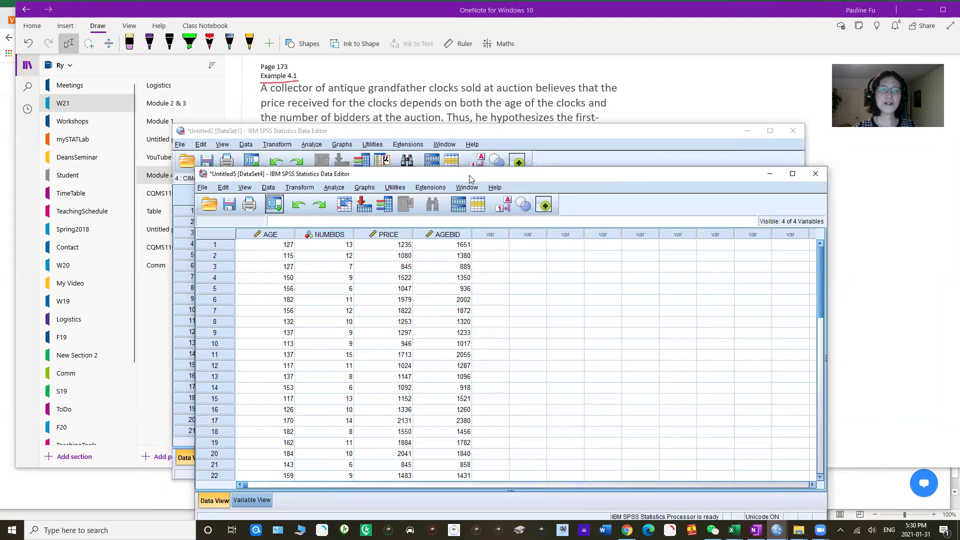
{"action": "left_click_drag", "start_coordinate": [462, 178], "coordinate": [541, 186]}
{"action": "left_click", "coordinate": [677, 134]}
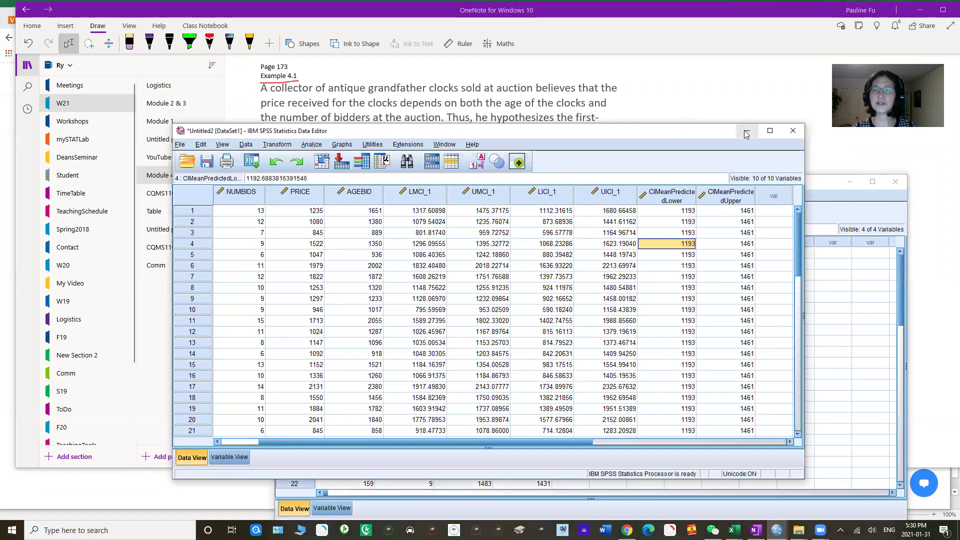
{"action": "left_click", "coordinate": [745, 132]}
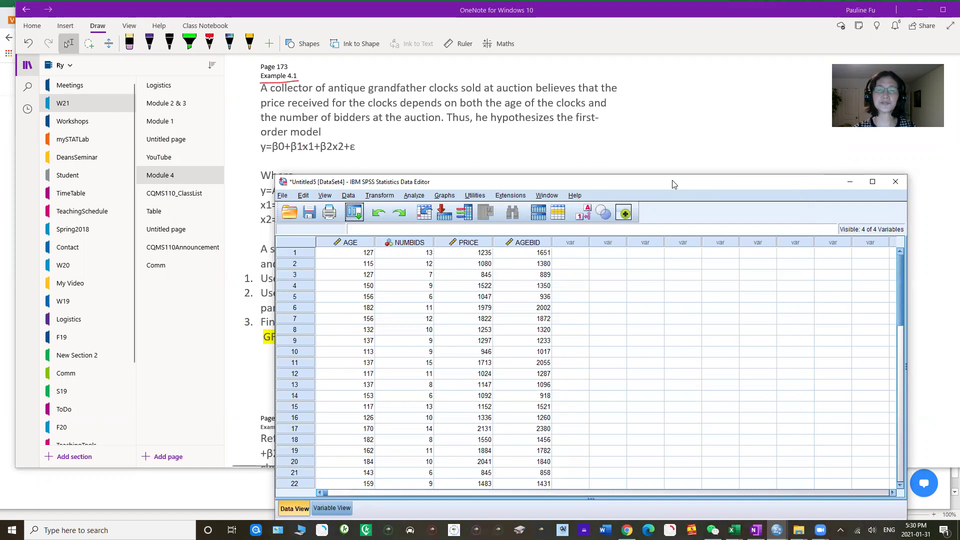
{"action": "left_click_drag", "start_coordinate": [673, 185], "coordinate": [859, 162]}
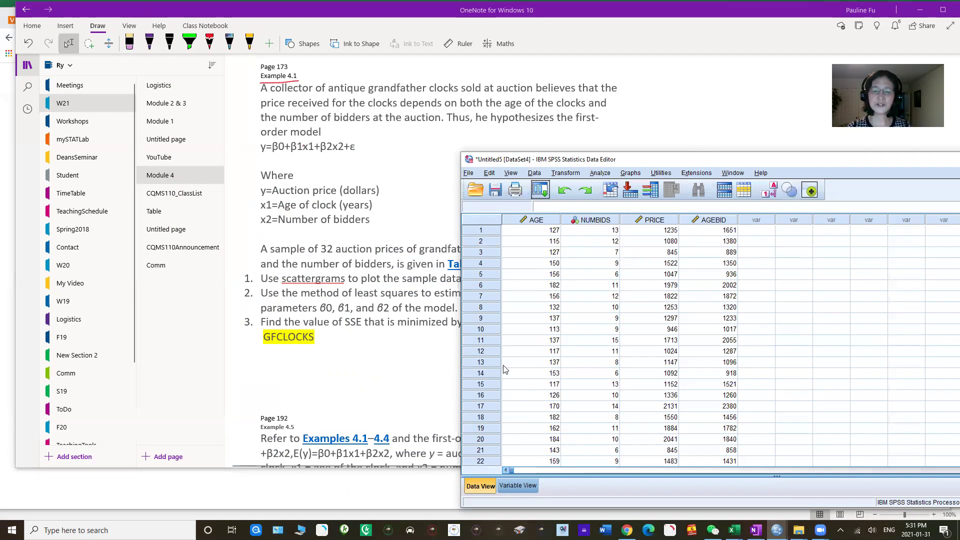
- Set the measurement level of the NUMBIDS variable to Scale and return to the data values
{"action": "left_click", "coordinate": [596, 221]}
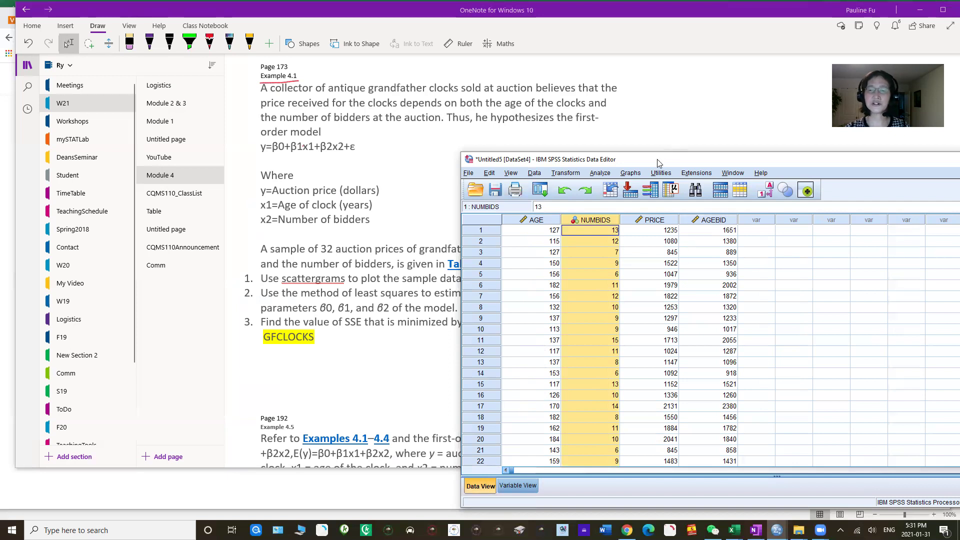
{"action": "left_click_drag", "start_coordinate": [656, 163], "coordinate": [592, 140]}
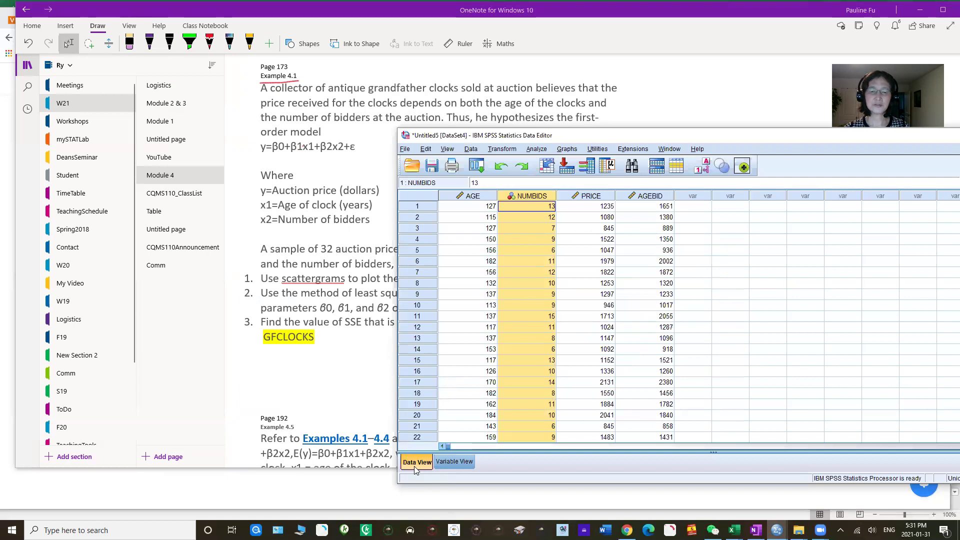
{"action": "left_click", "coordinate": [452, 462]}
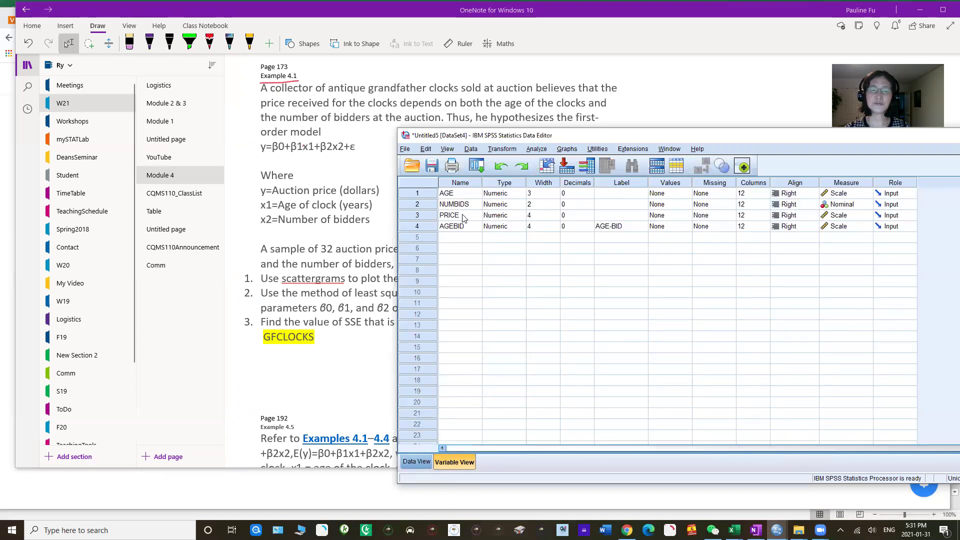
{"action": "left_click", "coordinate": [843, 206]}
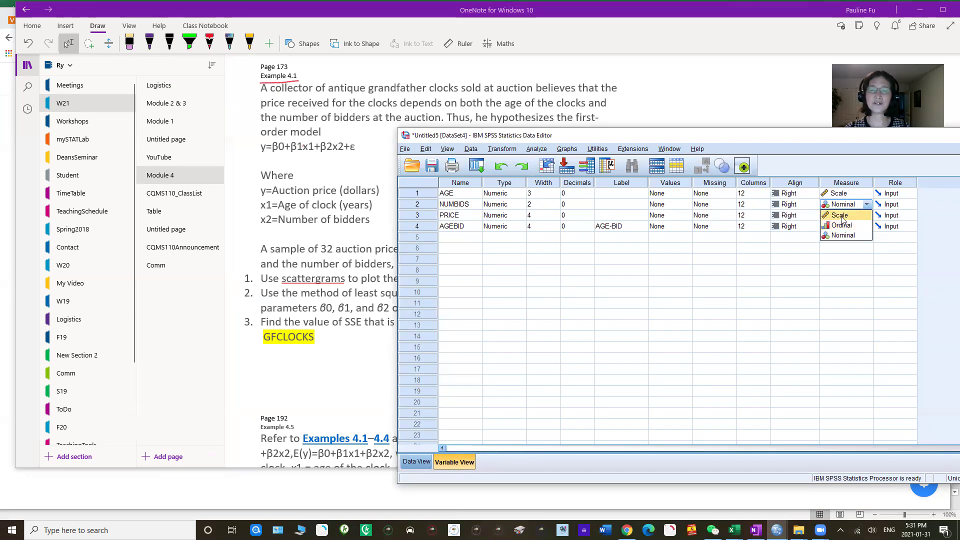
{"action": "left_click", "coordinate": [841, 219]}
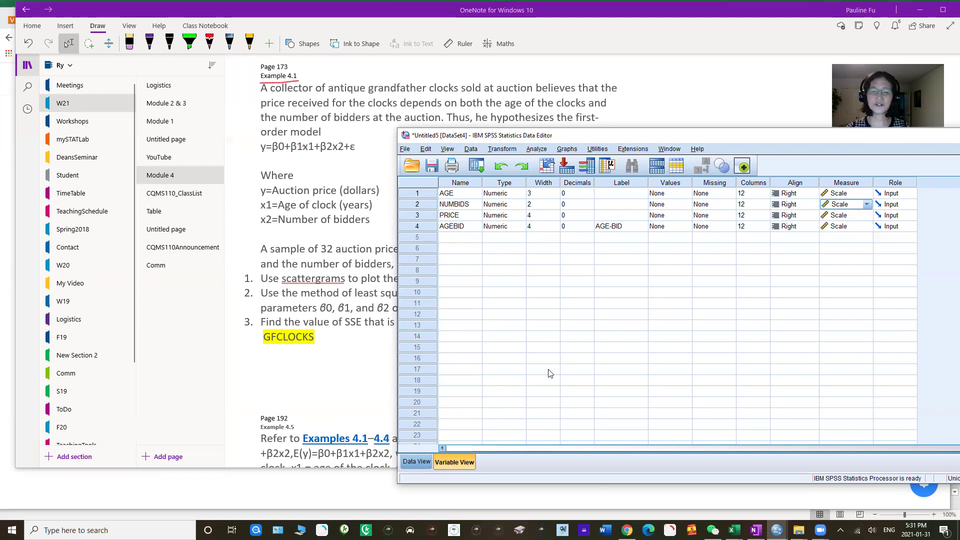
{"action": "left_click", "coordinate": [413, 463]}
{"action": "left_click", "coordinate": [530, 198]}
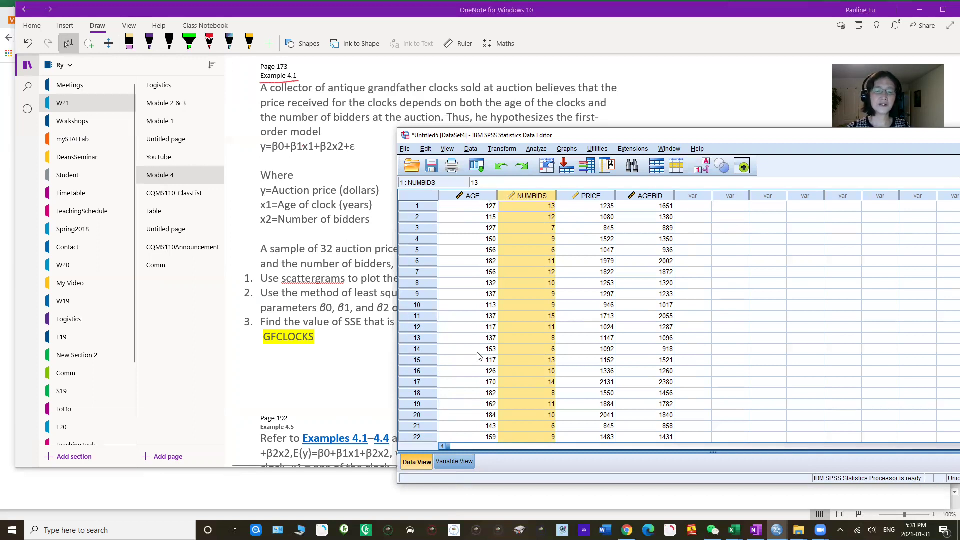
- Rename the PRICE variable as PRICE_y in the variable definitions
{"action": "left_click", "coordinate": [445, 463]}
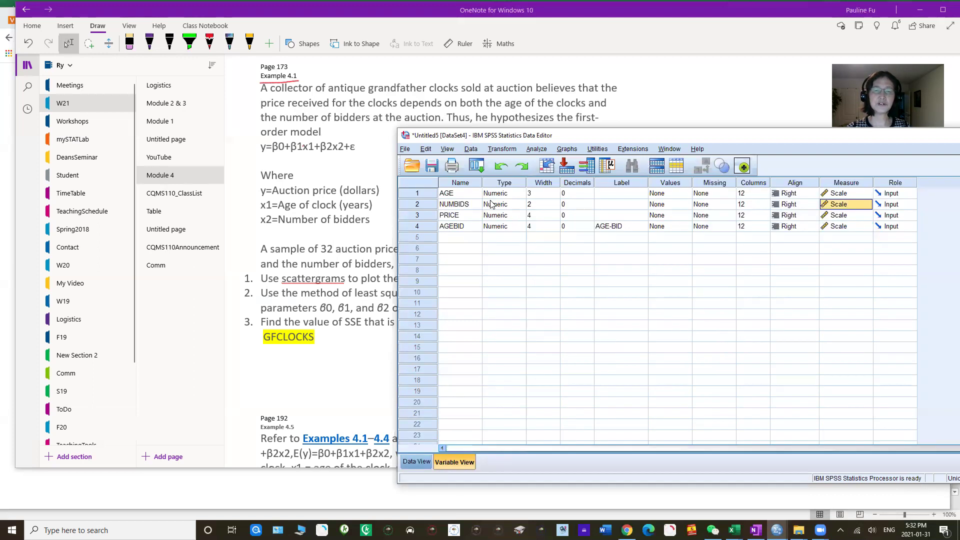
{"action": "left_click", "coordinate": [460, 217]}
{"action": "left_click", "coordinate": [460, 217]}
{"action": "type", "text": "_y"}
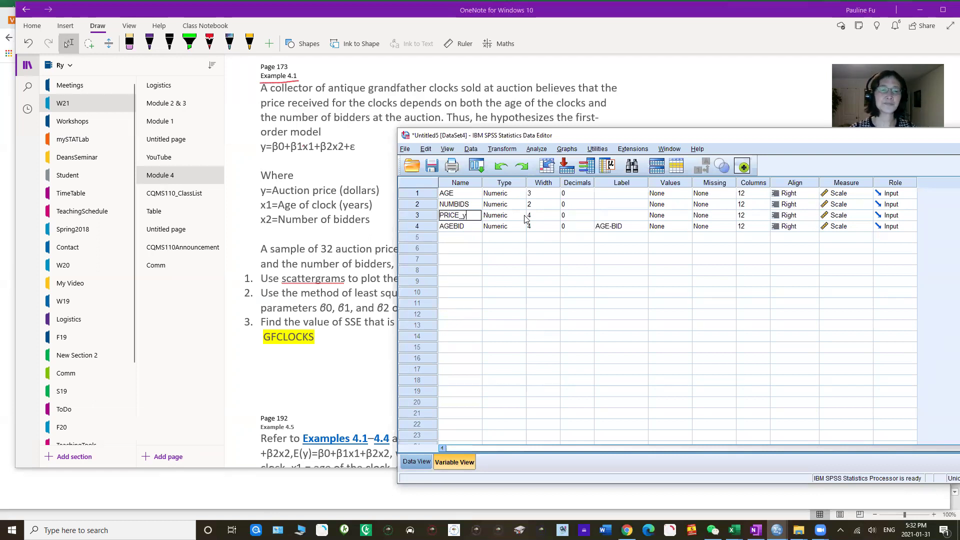
{"action": "left_click", "coordinate": [475, 249]}
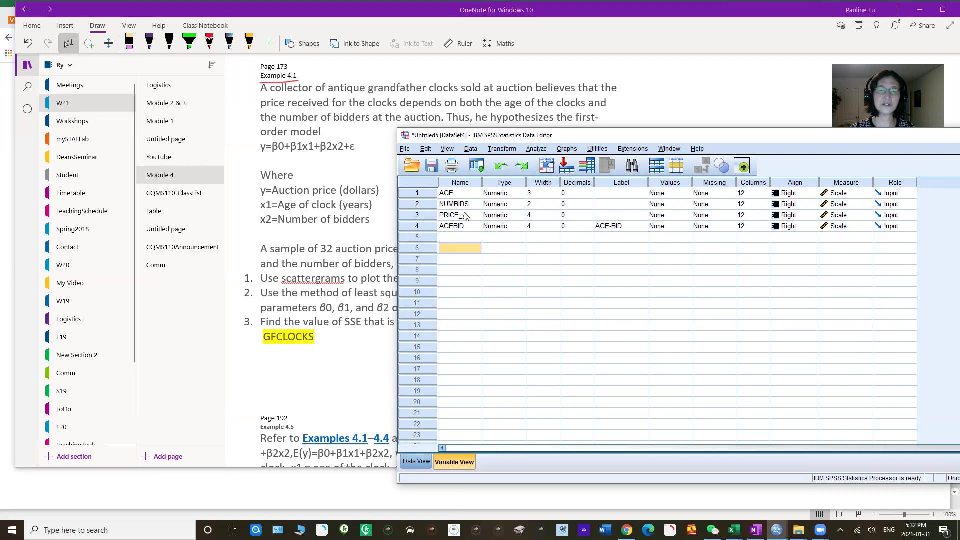
- Rename the AGE variable as AGE_x1 and the NUMBIDS variable as NUMBIDS_x2 in the variable definitions
{"action": "left_click", "coordinate": [462, 195]}
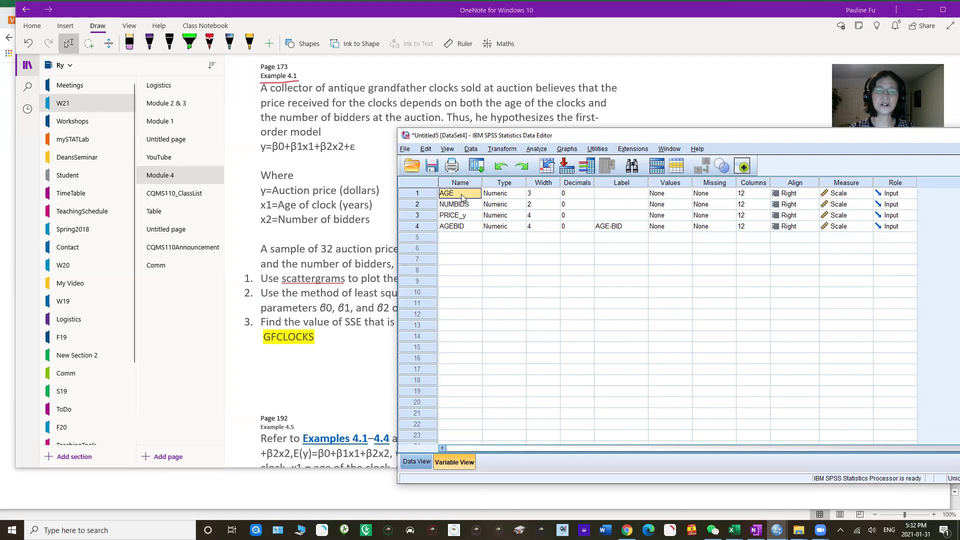
{"action": "left_click", "coordinate": [461, 193]}
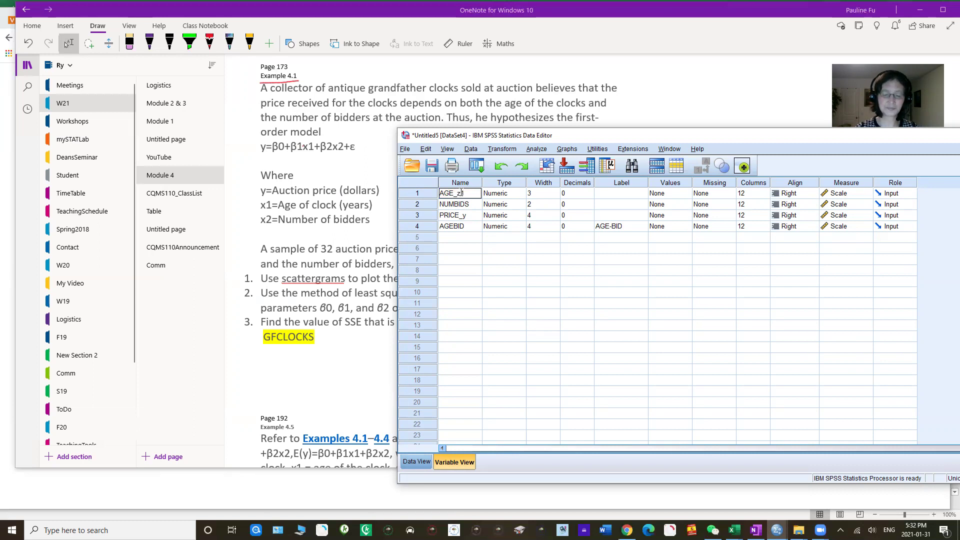
{"action": "left_click", "coordinate": [465, 208]}
{"action": "left_click", "coordinate": [469, 207]}
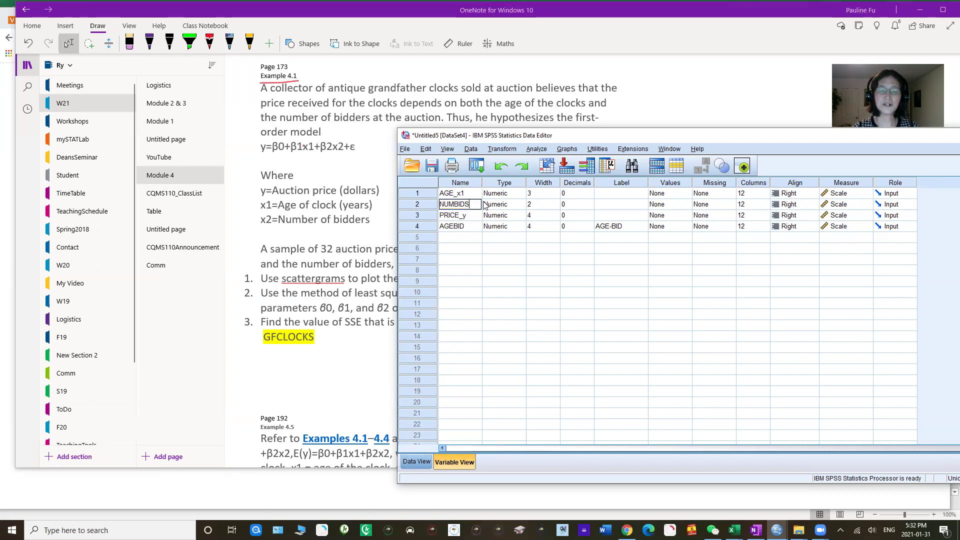
{"action": "type", "text": "_x12"}
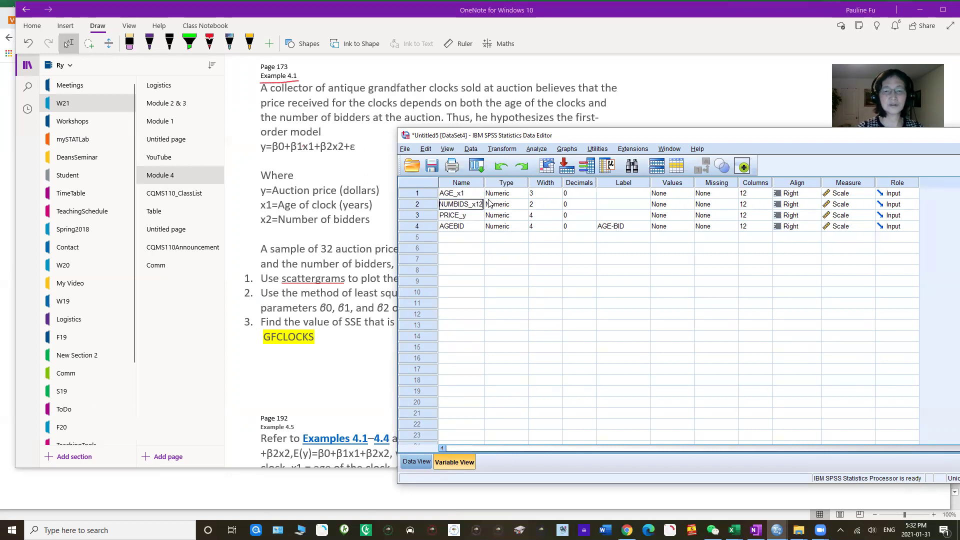
{"action": "key", "text": "BackSpace"}
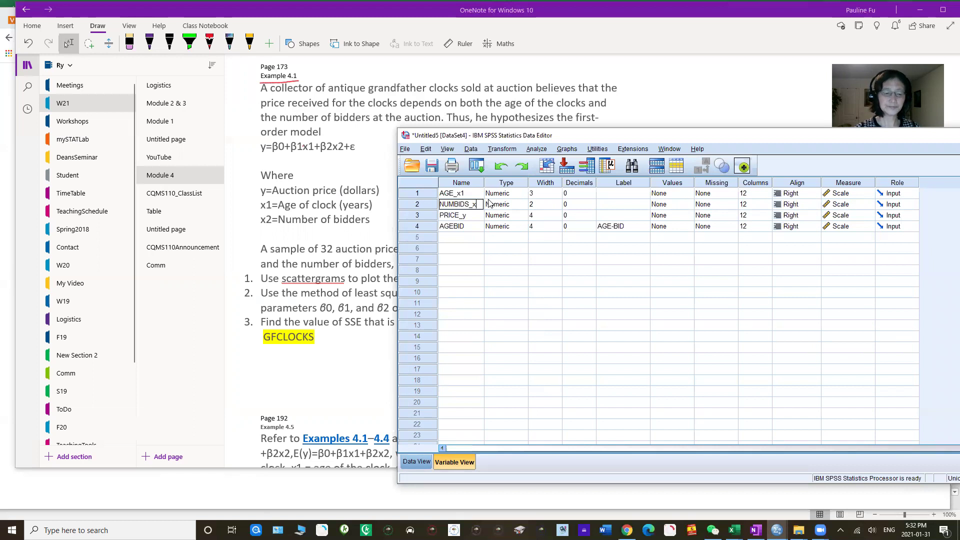
{"action": "left_click", "coordinate": [490, 293]}
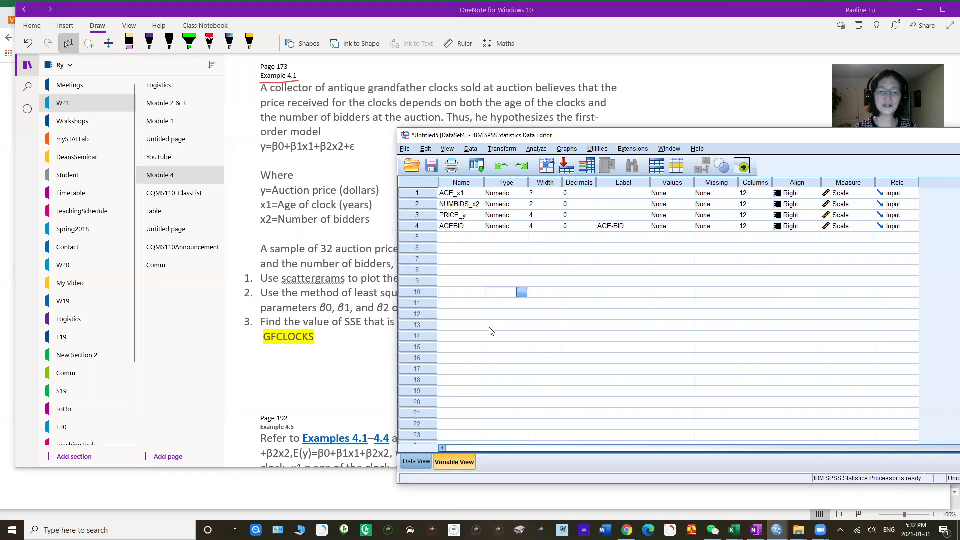
- Return to the data values and examine the PRICE_y, AGE_x1 and NUMBIDS_x2 columns and the first clock's record
{"action": "left_click", "coordinate": [418, 461]}
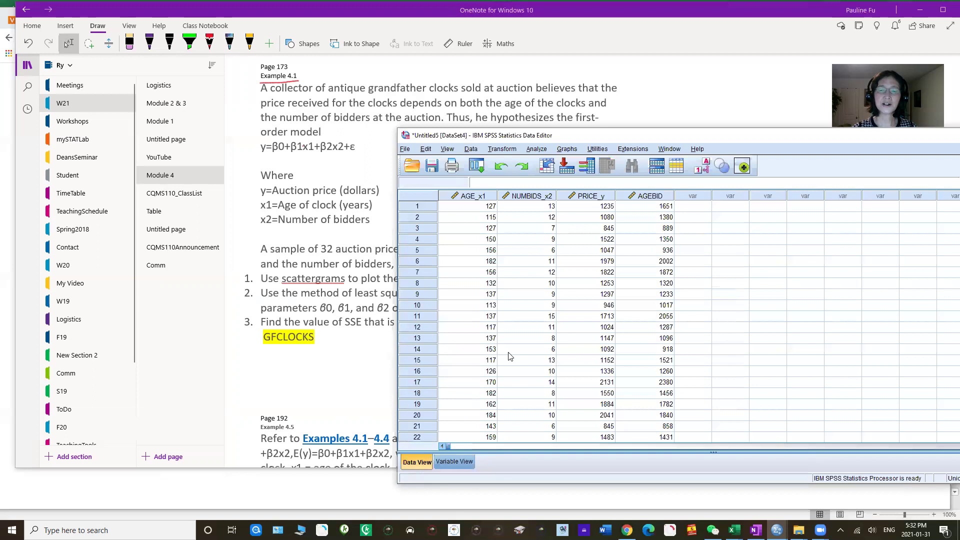
{"action": "left_click", "coordinate": [593, 196]}
{"action": "left_click", "coordinate": [475, 198]}
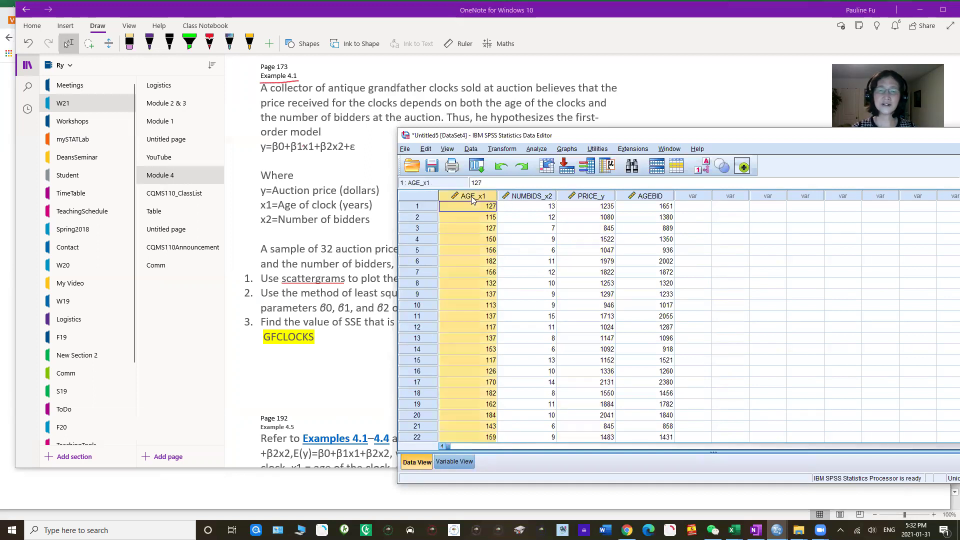
{"action": "left_click", "coordinate": [534, 196]}
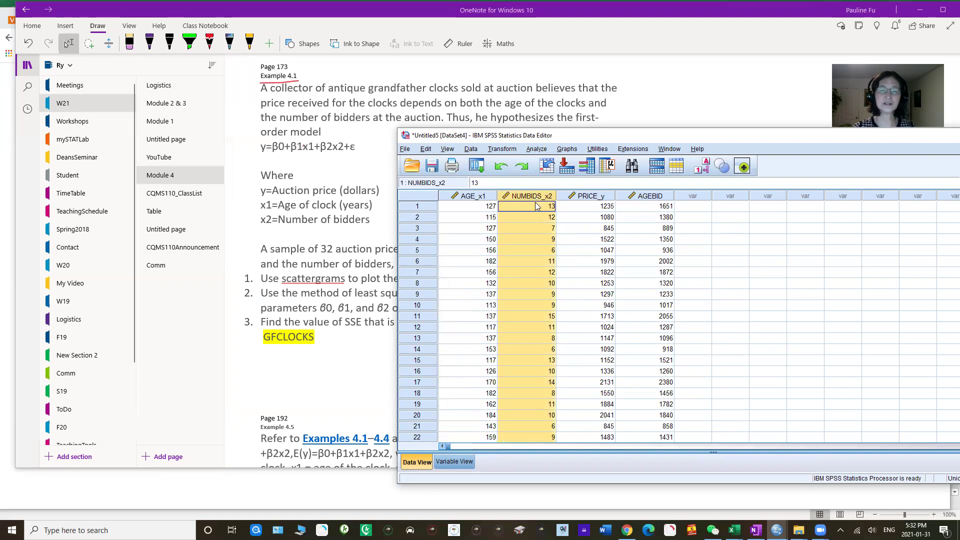
{"action": "left_click_drag", "start_coordinate": [647, 138], "coordinate": [567, 97]}
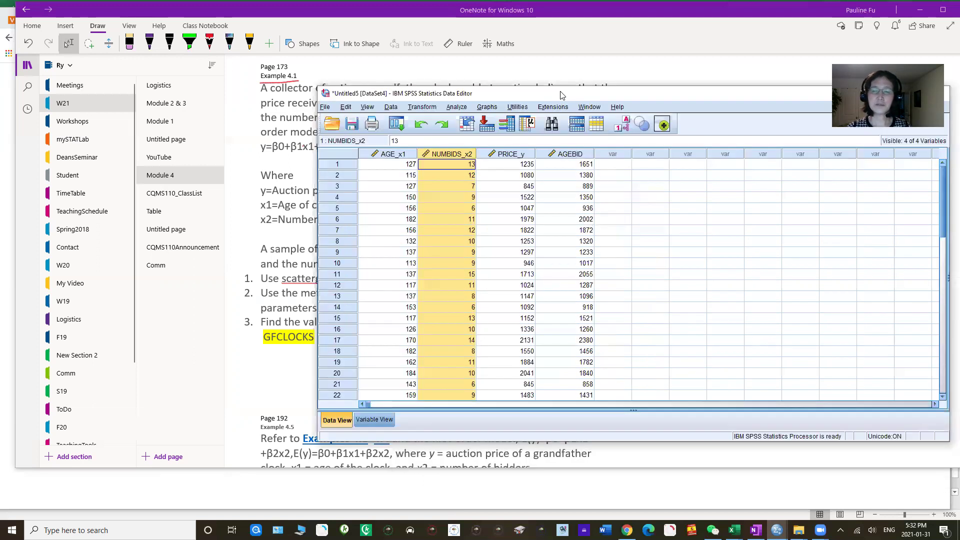
{"action": "mouse_move", "coordinate": [943, 227]}
{"action": "left_mouse_down"}
{"action": "mouse_move", "coordinate": [945, 267]}
{"action": "mouse_move", "coordinate": [949, 214]}
{"action": "left_mouse_up"}
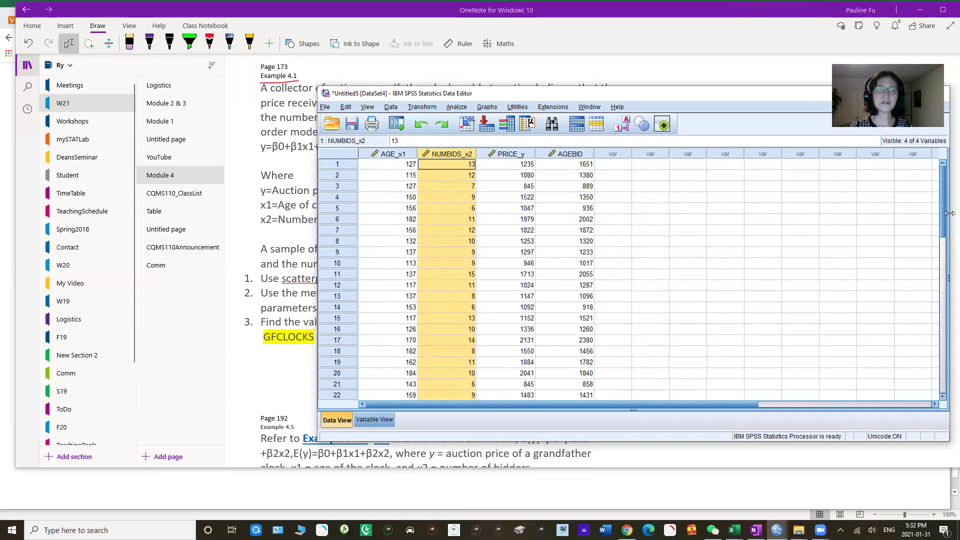
{"action": "mouse_move", "coordinate": [949, 213]}
{"action": "left_mouse_down"}
{"action": "mouse_move", "coordinate": [949, 270]}
{"action": "mouse_move", "coordinate": [949, 214]}
{"action": "left_mouse_up"}
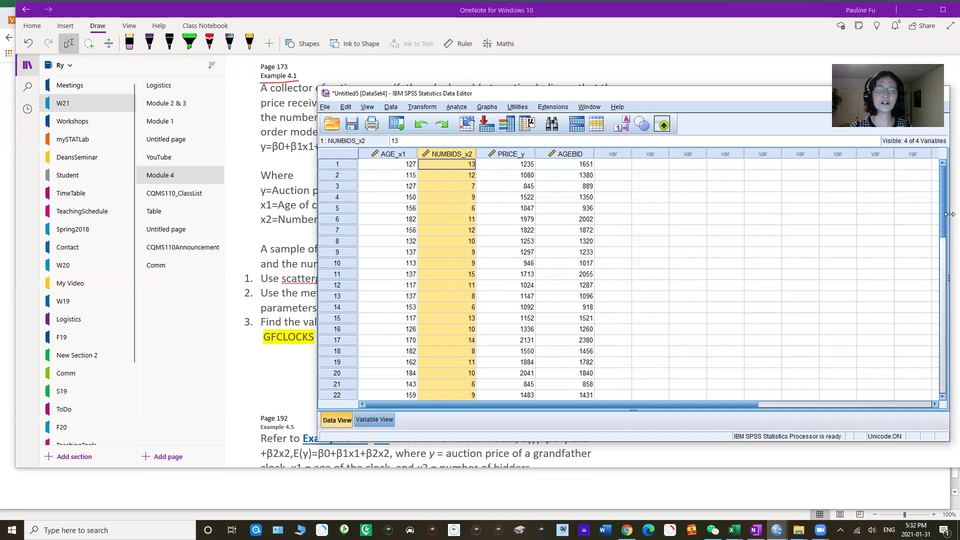
{"action": "left_click", "coordinate": [337, 165]}
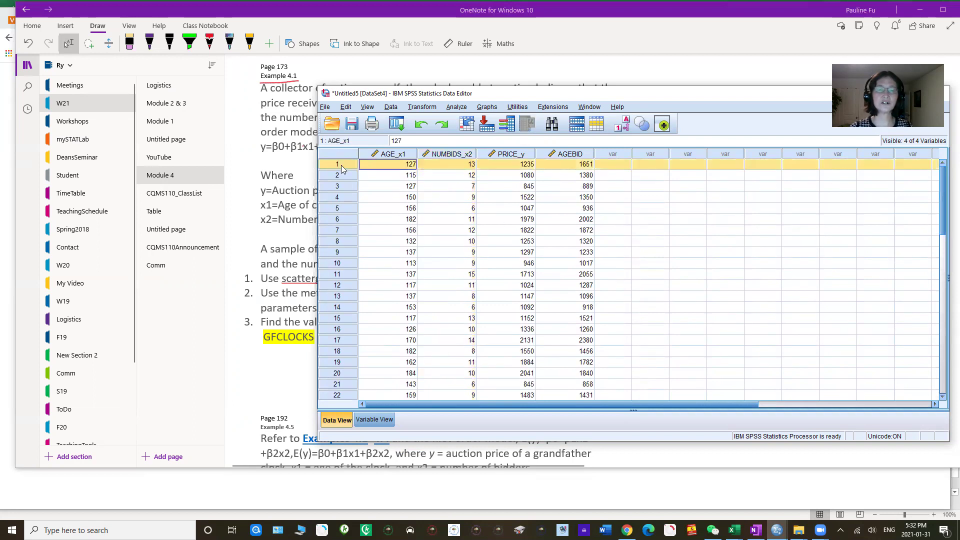
{"action": "mouse_move", "coordinate": [949, 180]}
{"action": "left_mouse_down"}
{"action": "mouse_move", "coordinate": [949, 227]}
{"action": "mouse_move", "coordinate": [949, 168]}
{"action": "left_mouse_up"}
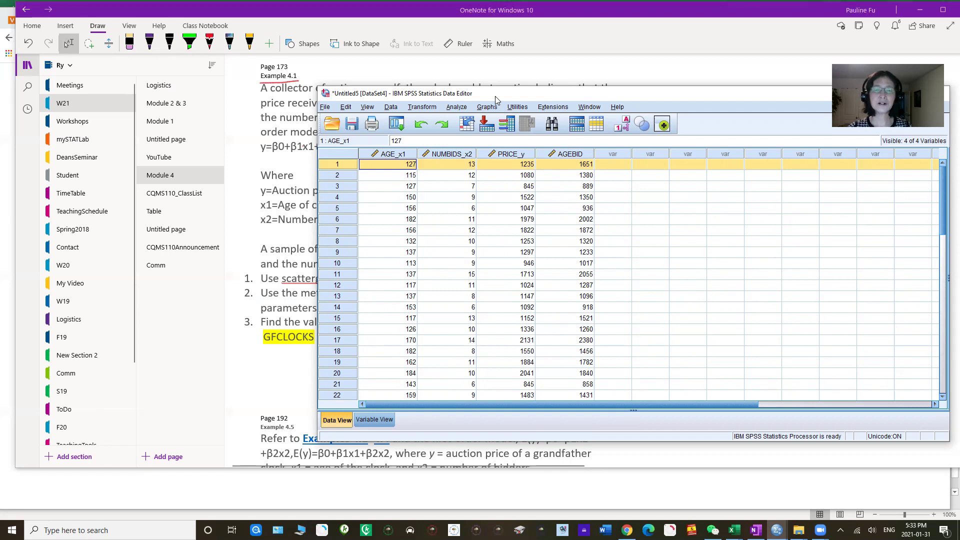
{"action": "left_click_drag", "start_coordinate": [495, 96], "coordinate": [454, 66]}
{"action": "left_click", "coordinate": [475, 125]}
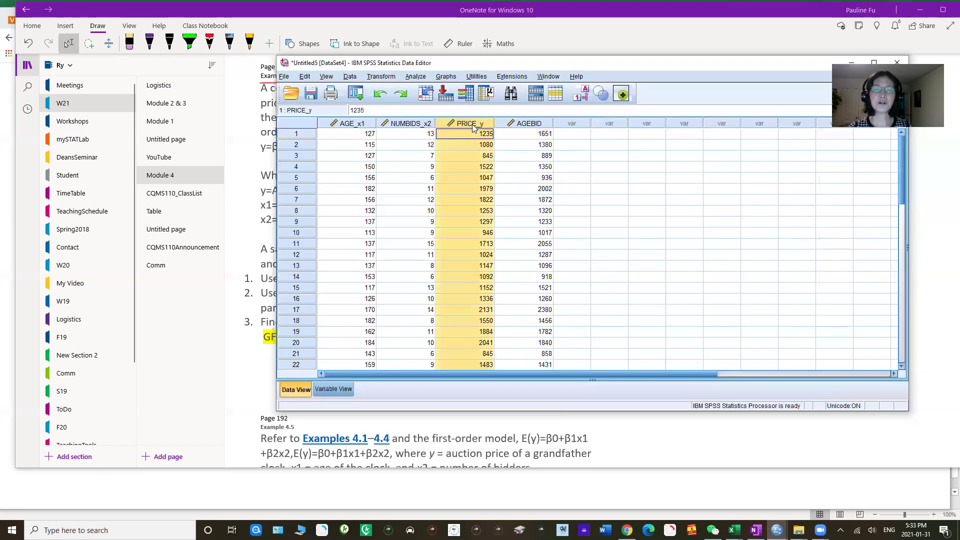
{"action": "left_click", "coordinate": [348, 124]}
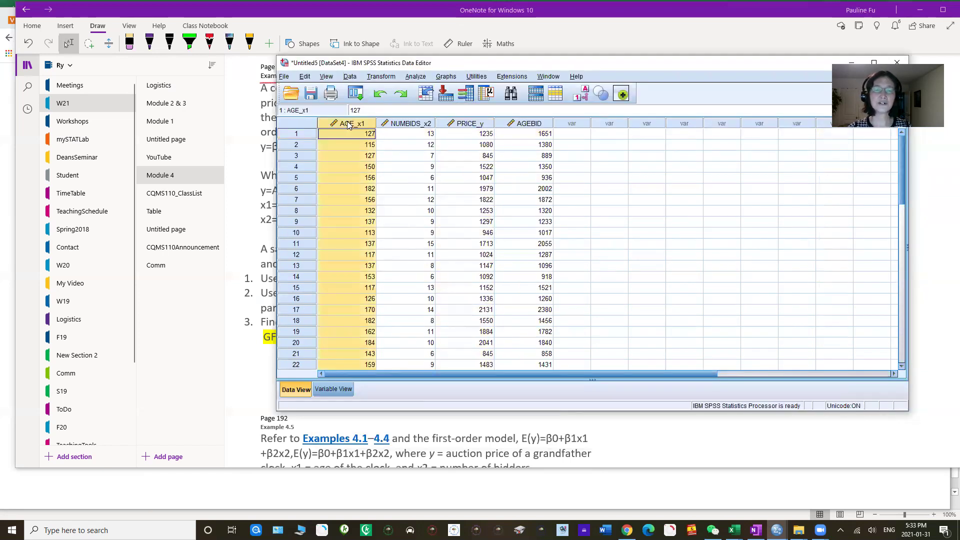
{"action": "left_click", "coordinate": [461, 123]}
{"action": "left_click", "coordinate": [420, 124]}
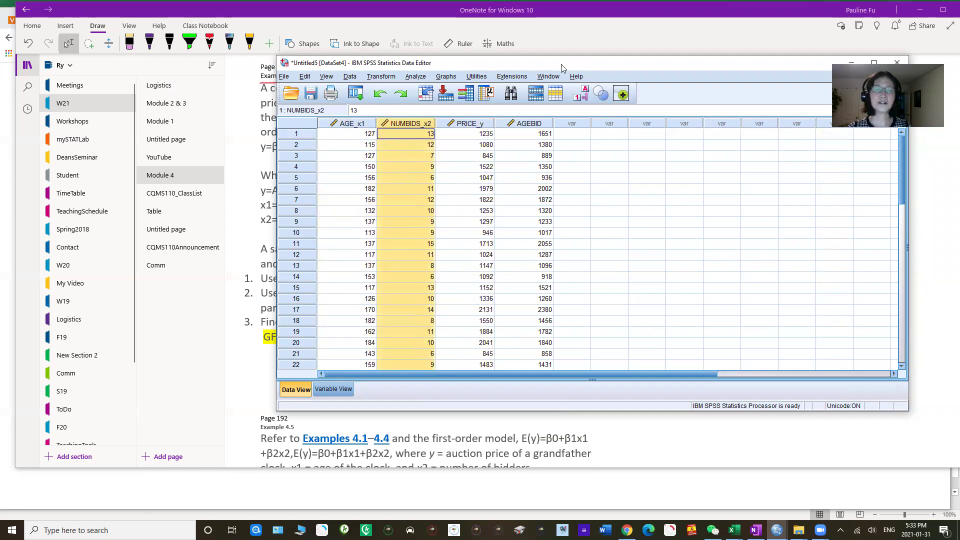
- Create a simple scatterplot with PRICE_y on the Y axis and AGE_x1 on the X axis
{"action": "left_click_drag", "start_coordinate": [561, 64], "coordinate": [522, 69]}
{"action": "left_click", "coordinate": [413, 81]}
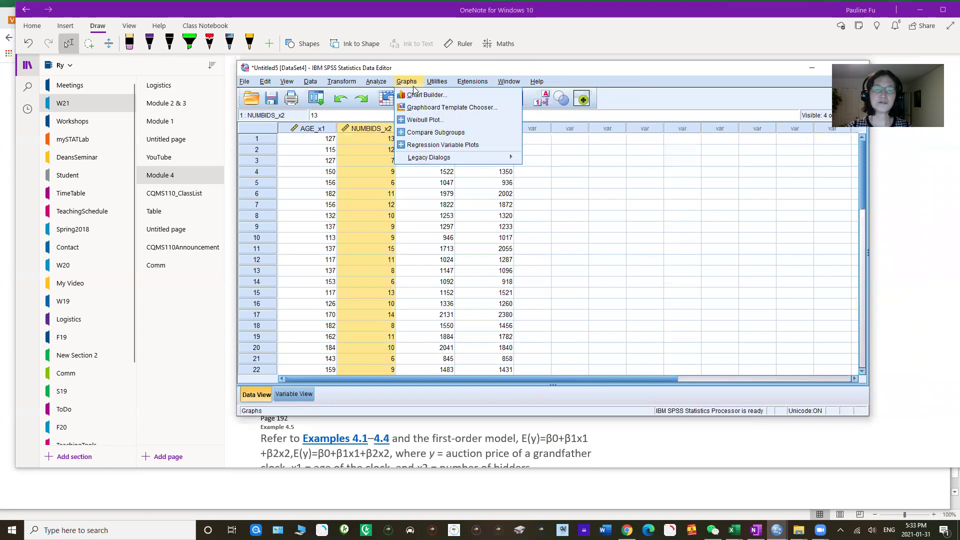
{"action": "mouse_move", "coordinate": [472, 161]}
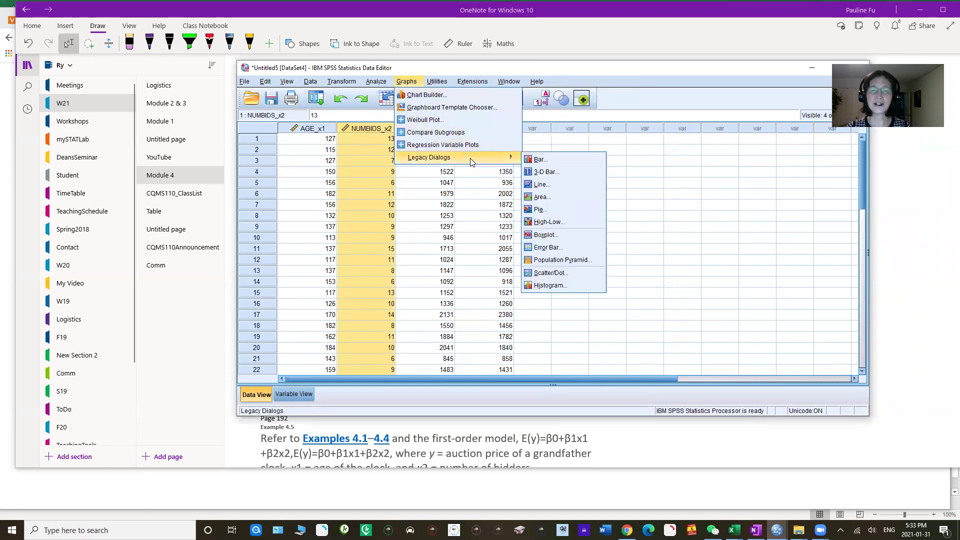
{"action": "left_click", "coordinate": [564, 276]}
{"action": "left_click", "coordinate": [488, 229]}
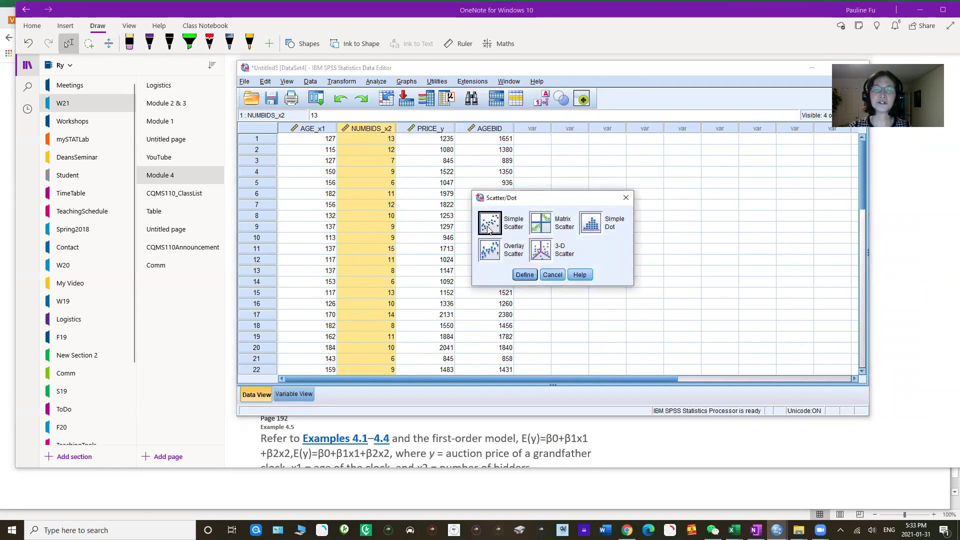
{"action": "left_click", "coordinate": [524, 275]}
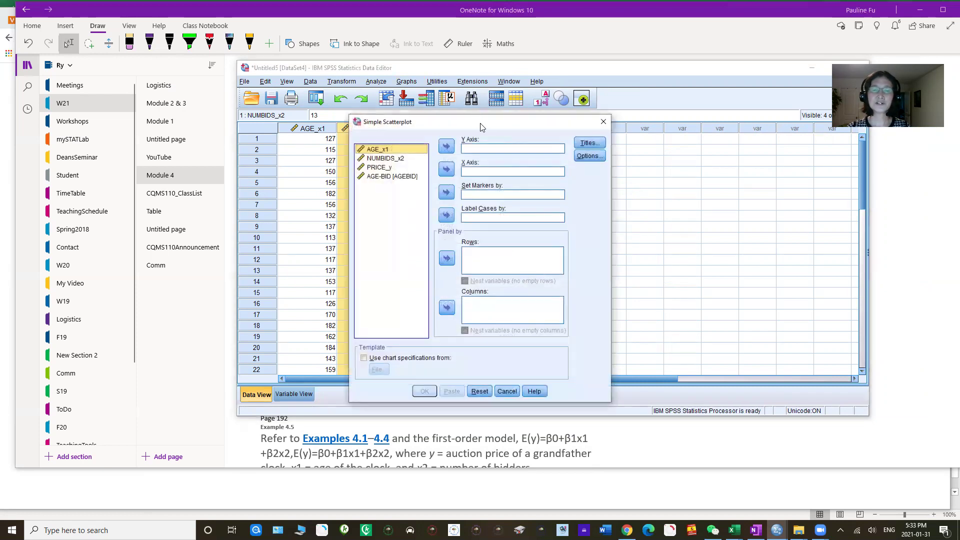
{"action": "left_click_drag", "start_coordinate": [481, 127], "coordinate": [629, 131]}
{"action": "left_click", "coordinate": [622, 154]}
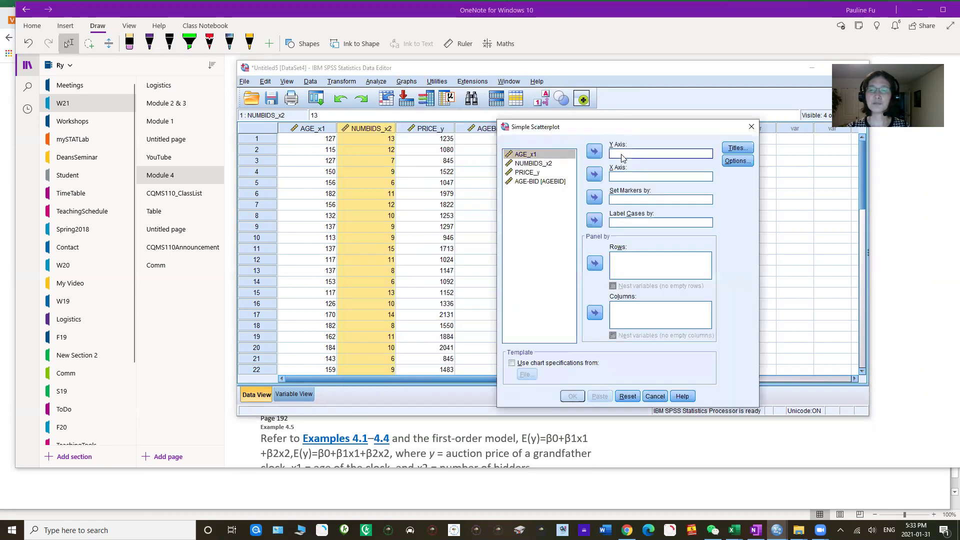
{"action": "left_click", "coordinate": [524, 173]}
{"action": "left_click", "coordinate": [594, 151]}
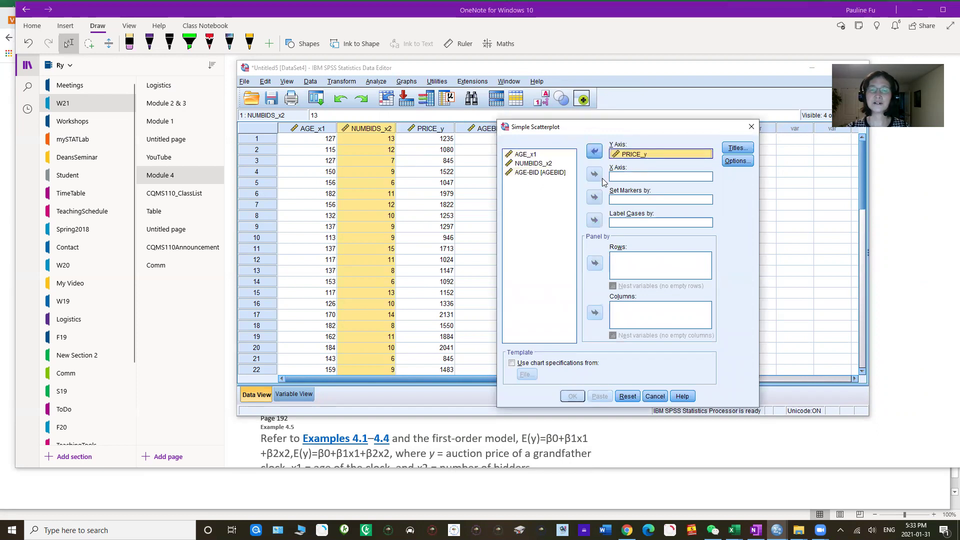
{"action": "left_click", "coordinate": [525, 154]}
{"action": "left_click", "coordinate": [595, 175]}
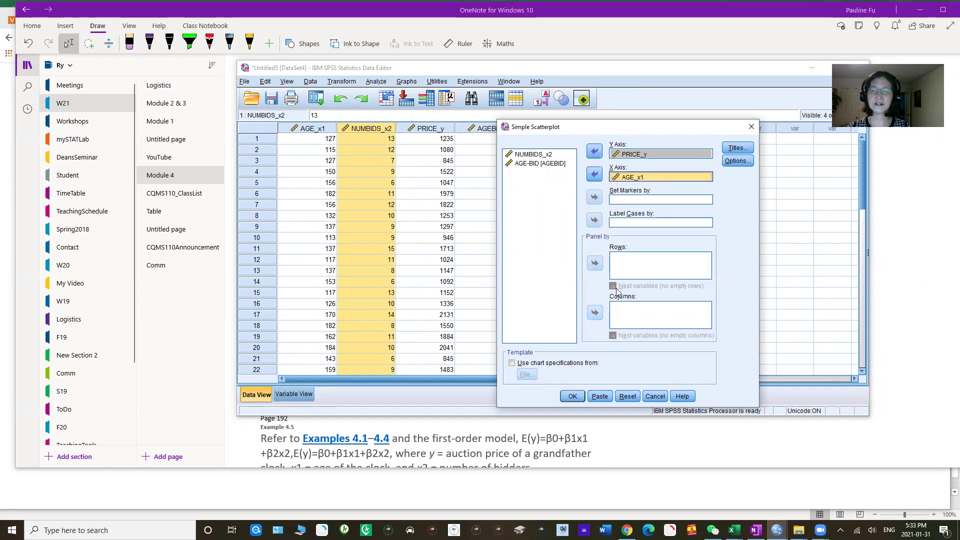
{"action": "left_click", "coordinate": [572, 396]}
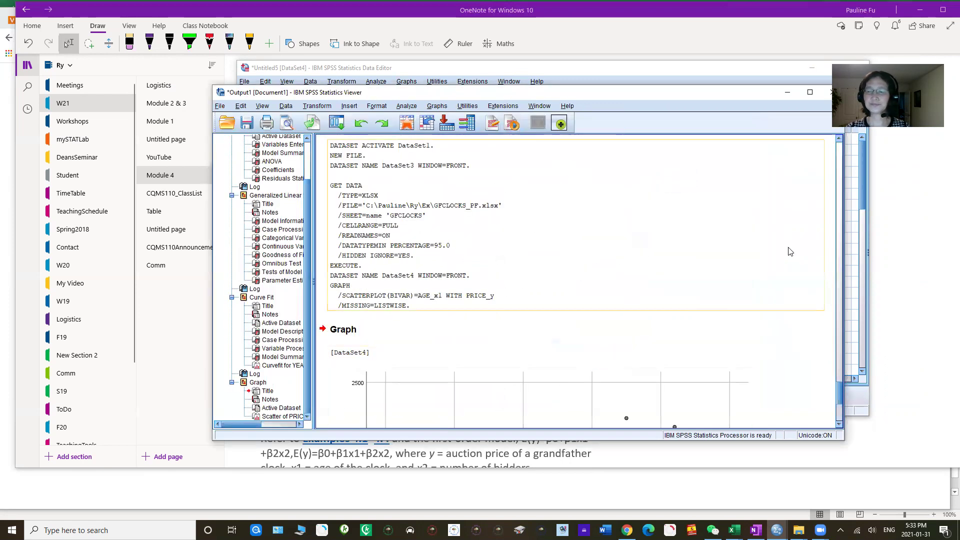
- Examine the scatterplot of PRICE_y against AGE_x1 in the output and maximize the output window
{"action": "scroll", "coordinate": [840, 394], "scroll_direction": "down", "scroll_amount": 1}
{"action": "left_click_drag", "start_coordinate": [840, 394], "coordinate": [841, 407]}
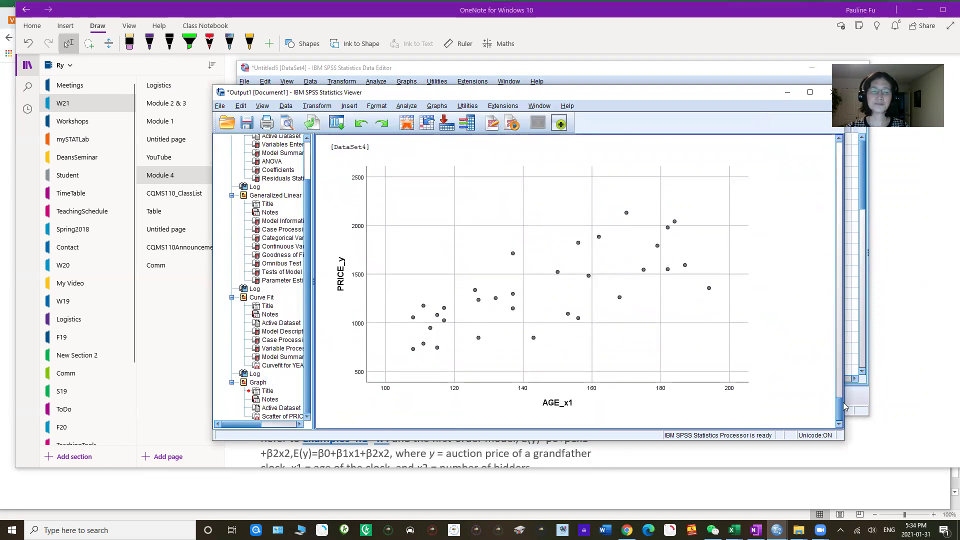
{"action": "left_click", "coordinate": [565, 241]}
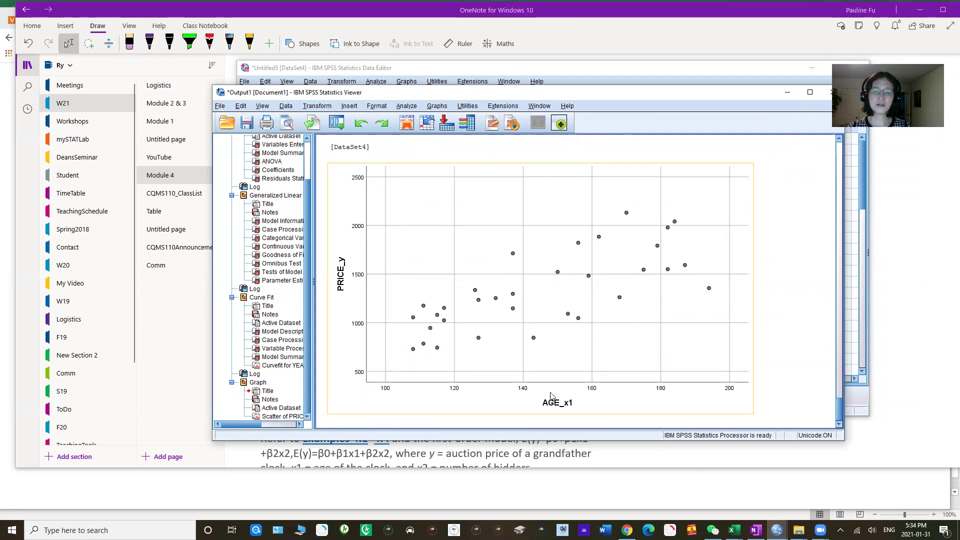
{"action": "left_click", "coordinate": [348, 155]}
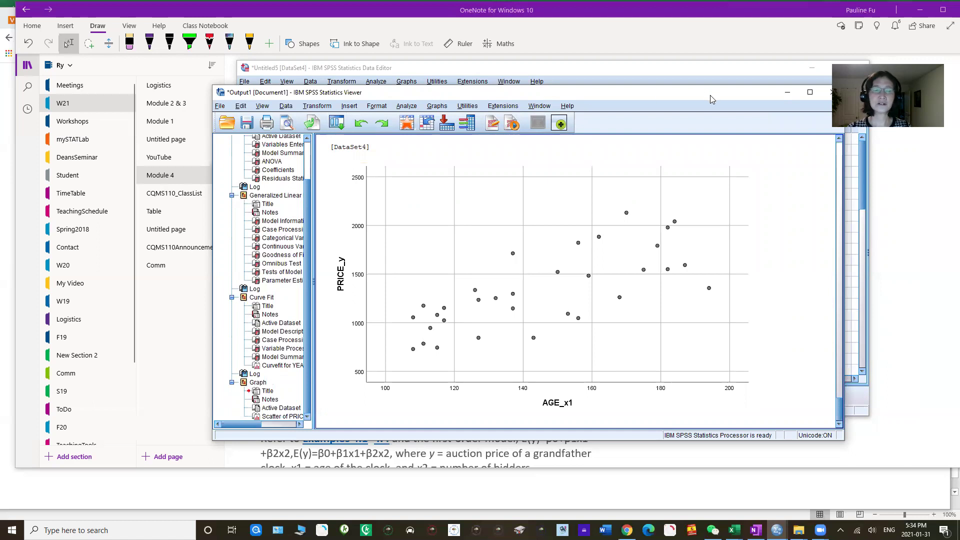
{"action": "left_click_drag", "start_coordinate": [710, 95], "coordinate": [670, 96]}
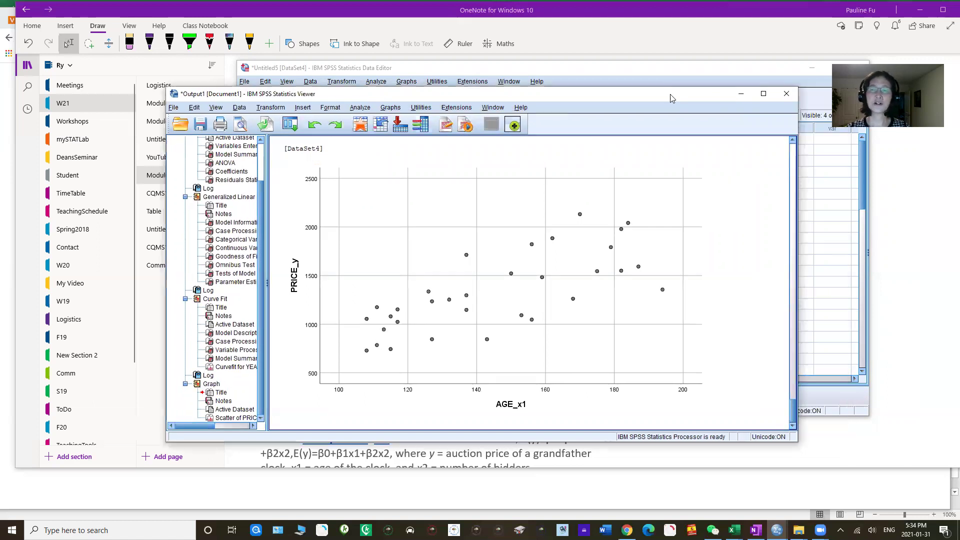
{"action": "double_click", "coordinate": [763, 100]}
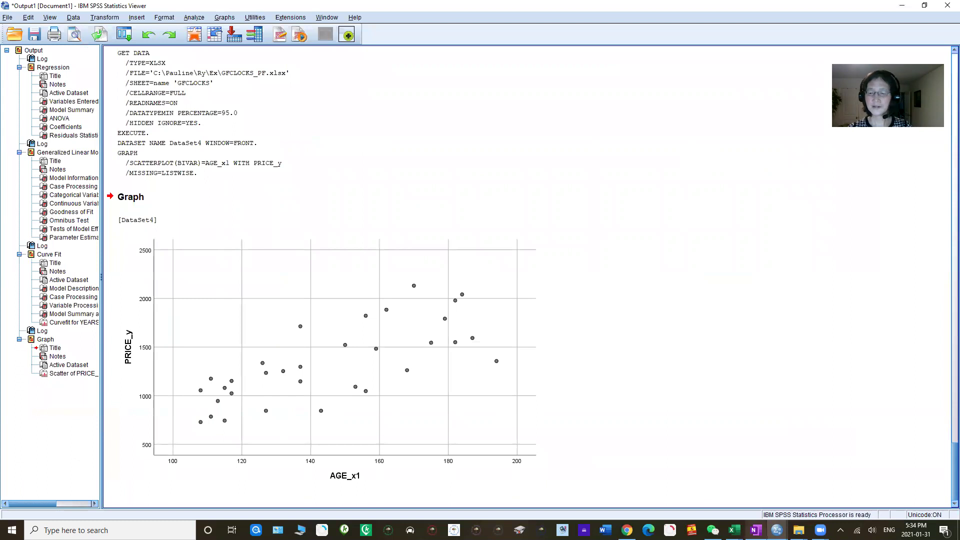
- Switch to OneNote and paste a screenshot of the scatterplot output beside the Example 4.1 and 4.5 notes
{"action": "key", "text": "alt+Tab"}
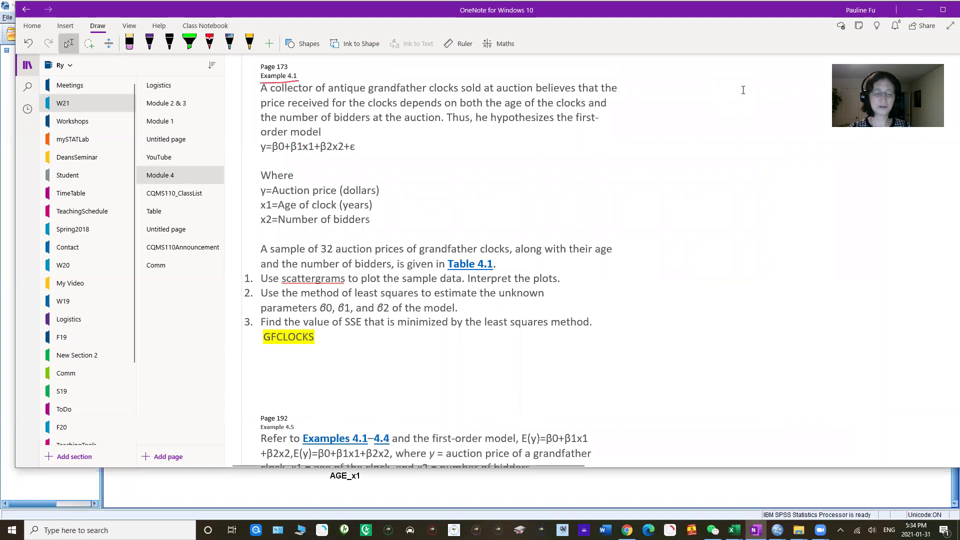
{"action": "scroll", "coordinate": [743, 90], "scroll_direction": "down", "scroll_amount": 4}
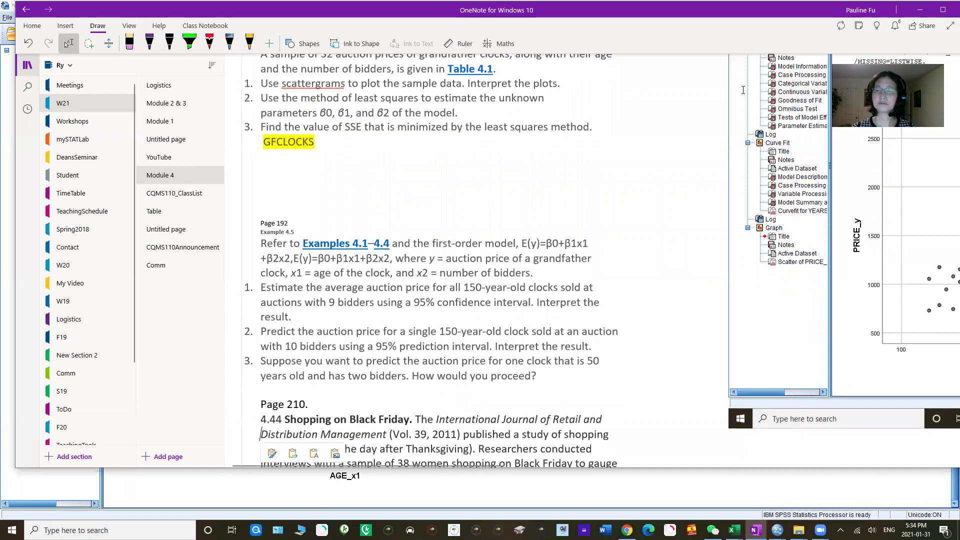
{"action": "left_click", "coordinate": [548, 515]}
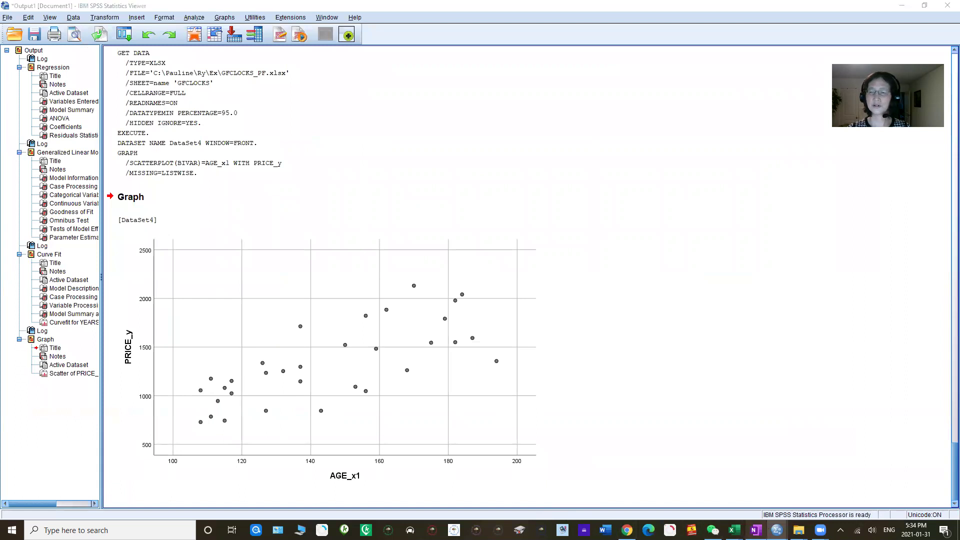
{"action": "left_click", "coordinate": [755, 530]}
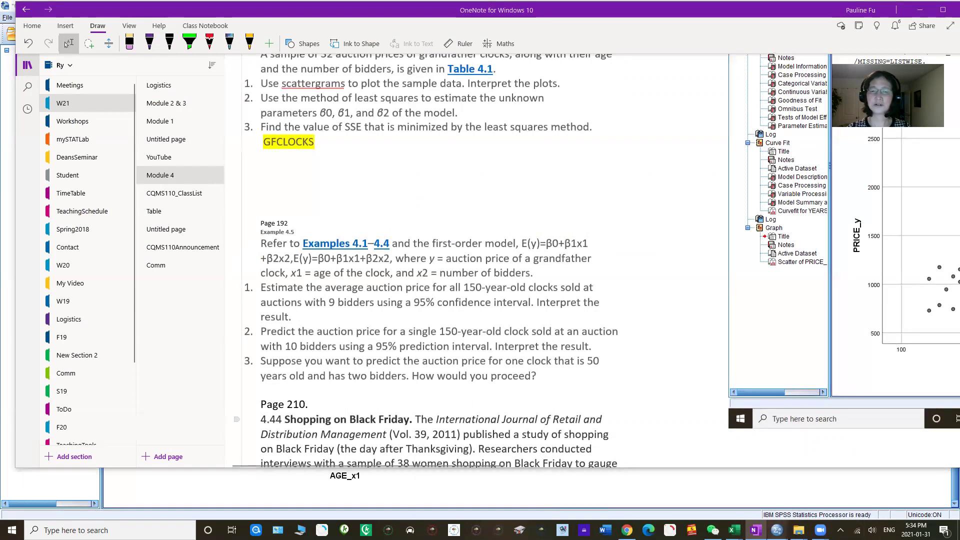
{"action": "mouse_move", "coordinate": [776, 530]}
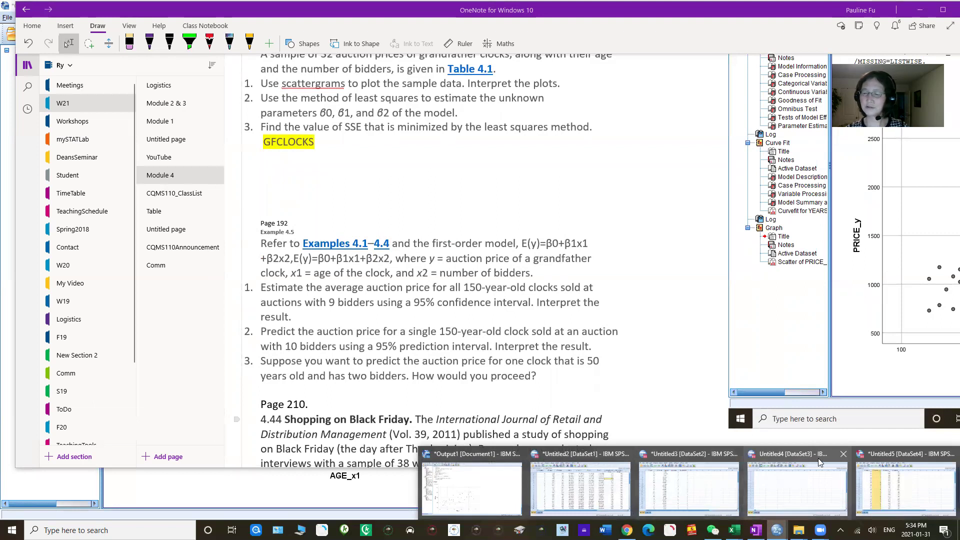
- Switch to the grandfather clocks data in SPSS and examine the PRICE_y and NUMBIDS_x2 columns
{"action": "left_click", "coordinate": [905, 487]}
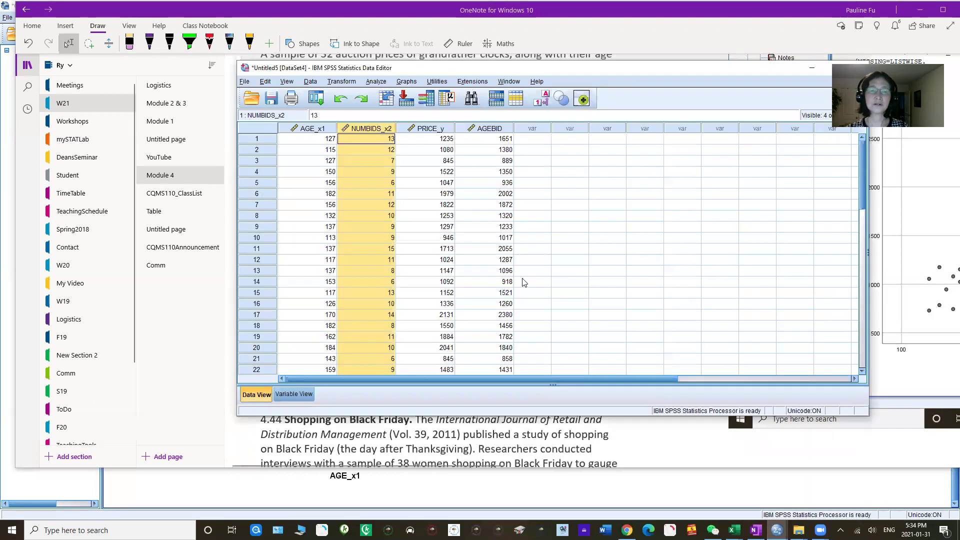
{"action": "left_click", "coordinate": [584, 227]}
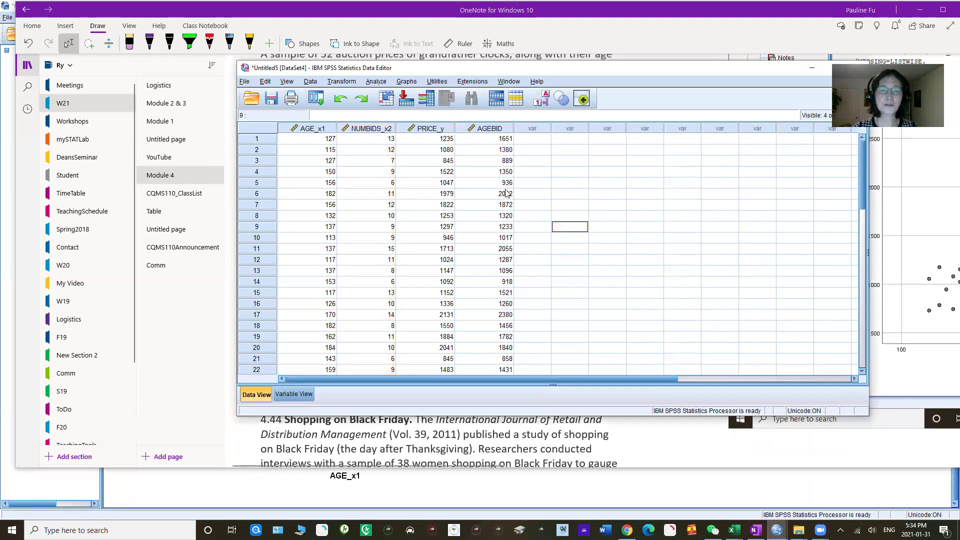
{"action": "left_click", "coordinate": [428, 129]}
{"action": "left_click", "coordinate": [366, 130]}
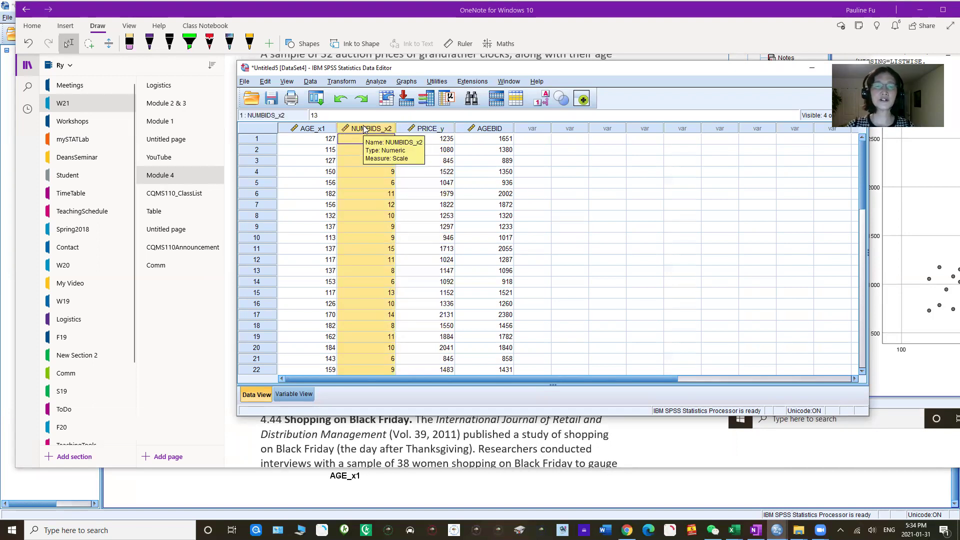
- Create a simple scatterplot with PRICE_y on the Y axis and NUMBIDS_x2 on the X axis, and view it in the output
{"action": "left_click", "coordinate": [403, 81]}
{"action": "mouse_move", "coordinate": [450, 157]}
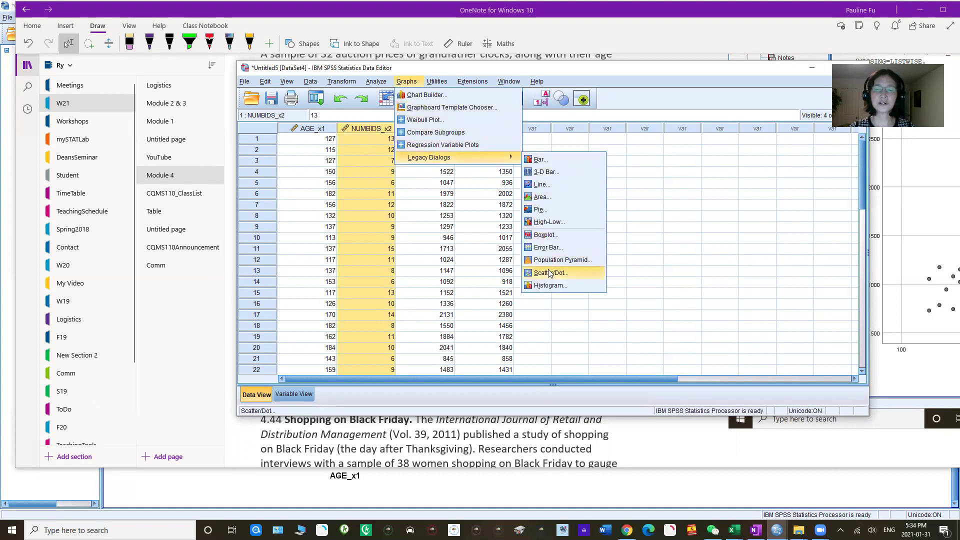
{"action": "left_click", "coordinate": [548, 272]}
{"action": "left_click", "coordinate": [521, 274]}
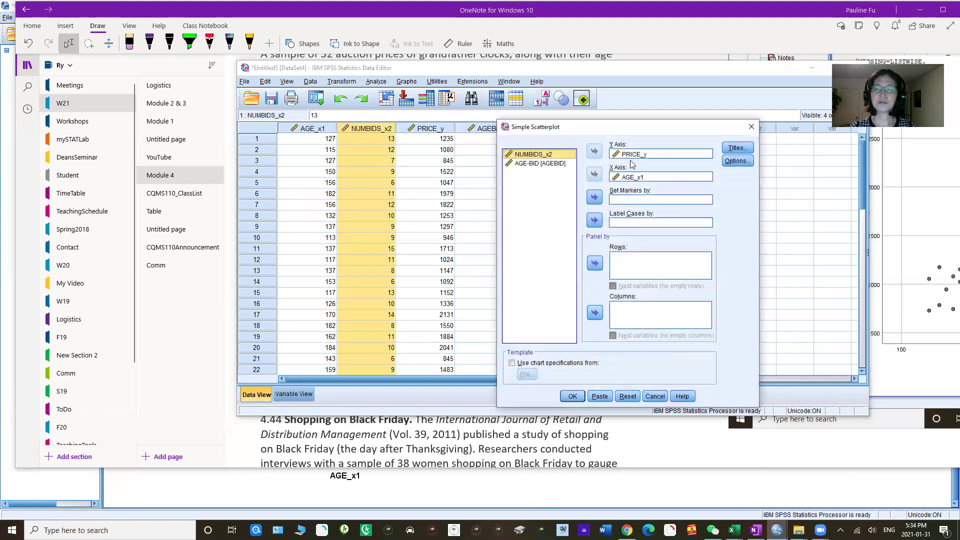
{"action": "left_click", "coordinate": [621, 178]}
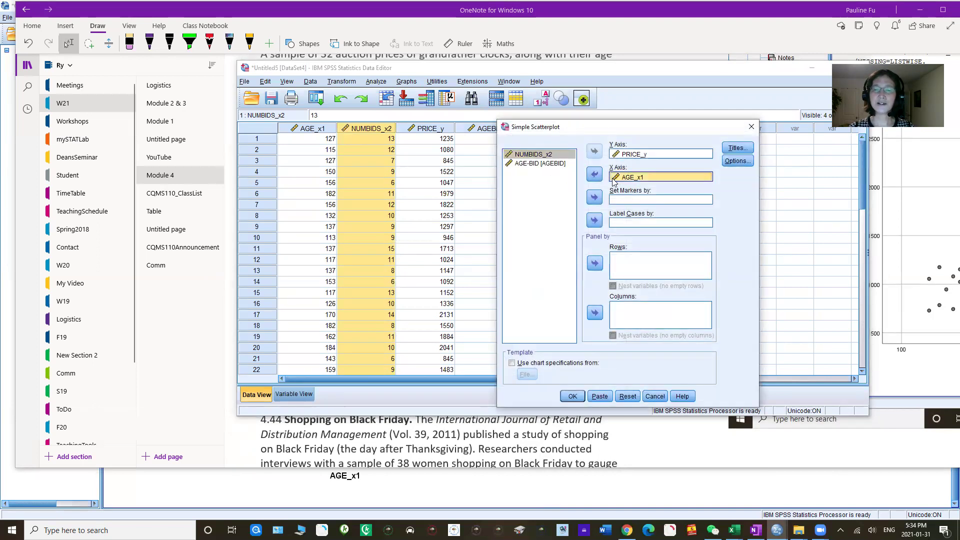
{"action": "left_click", "coordinate": [595, 174]}
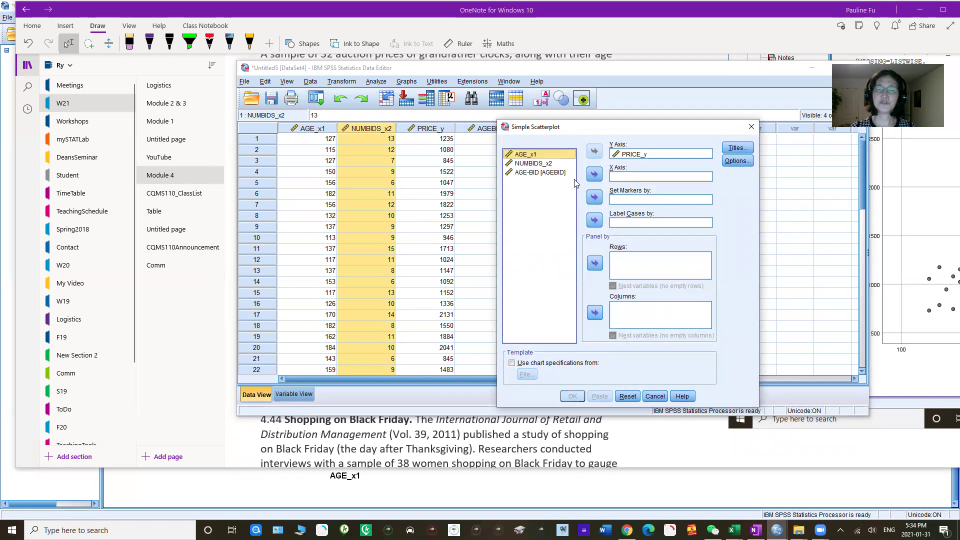
{"action": "left_click", "coordinate": [525, 163]}
{"action": "left_click", "coordinate": [595, 175]}
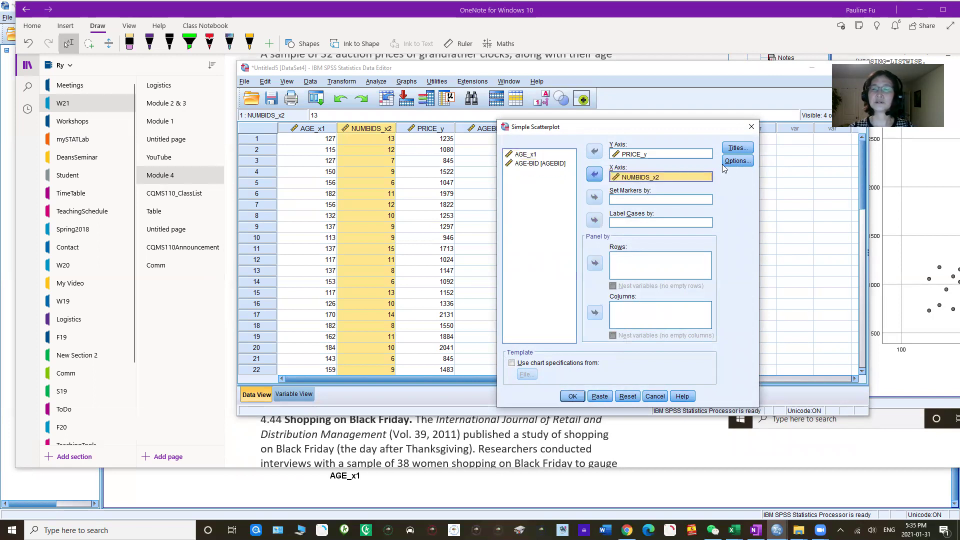
{"action": "left_click", "coordinate": [573, 396]}
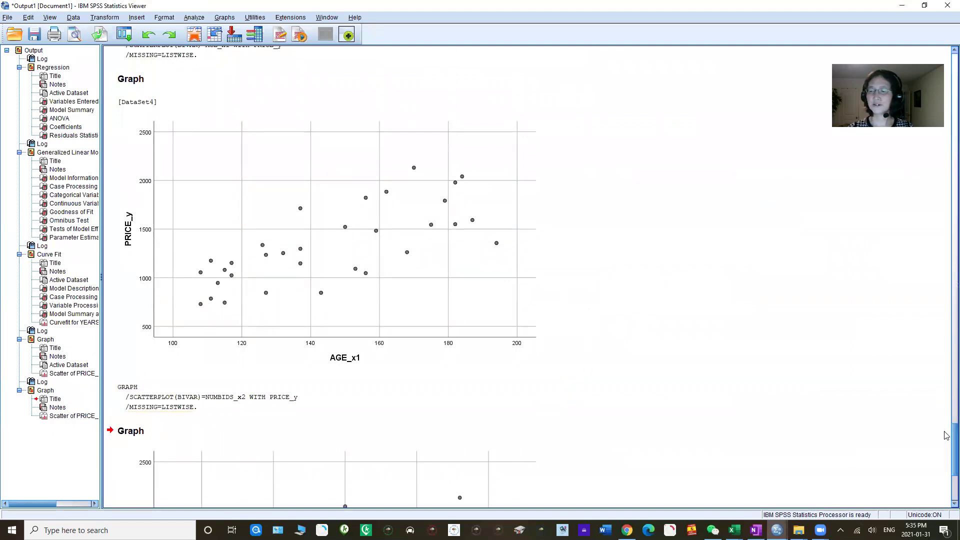
{"action": "scroll", "coordinate": [947, 437], "scroll_direction": "down", "scroll_amount": 5}
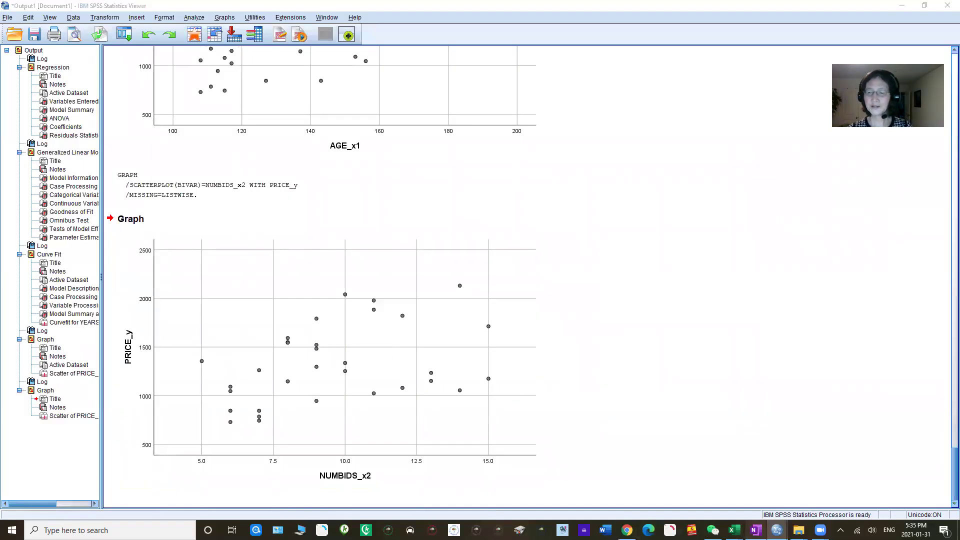
- Switch to OneNote and try to paste a screenshot of the NUMBIDS_x2 scatterplot below the first scatterplot screenshot on the Module 4 page
{"action": "left_click", "coordinate": [756, 530]}
{"action": "scroll", "coordinate": [733, 439], "scroll_direction": "down", "scroll_amount": 2}
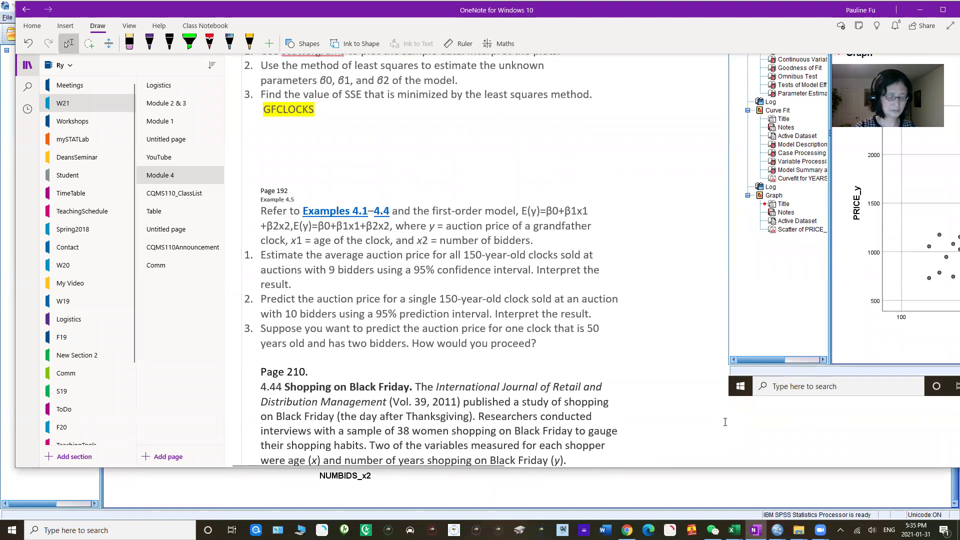
{"action": "key", "text": "ctrl+v"}
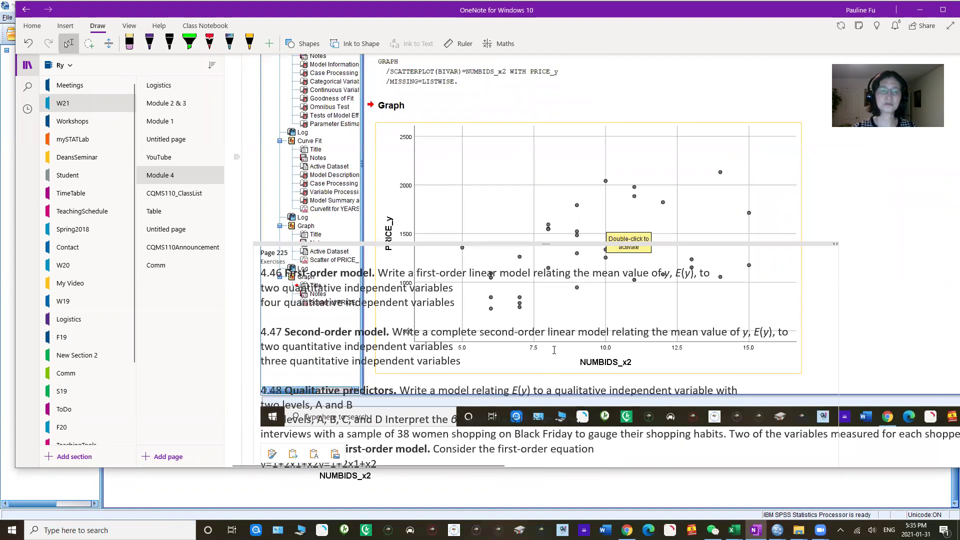
{"action": "left_click", "coordinate": [26, 9]}
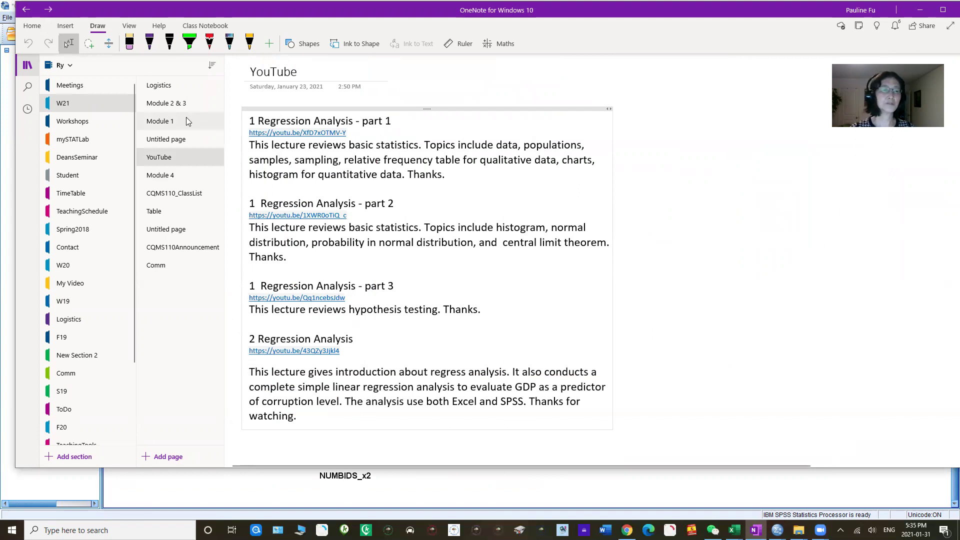
{"action": "left_click", "coordinate": [161, 178]}
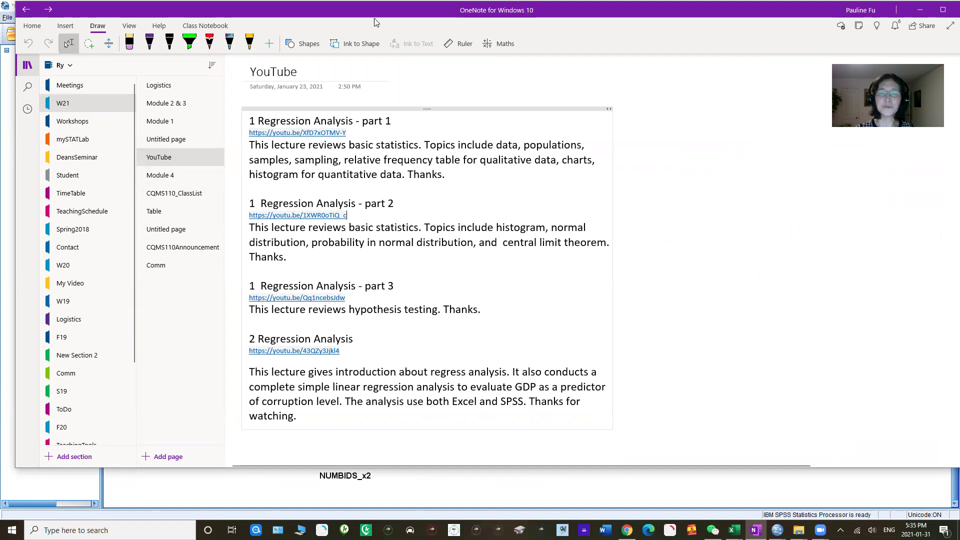
{"action": "left_click_drag", "start_coordinate": [374, 18], "coordinate": [368, 18]}
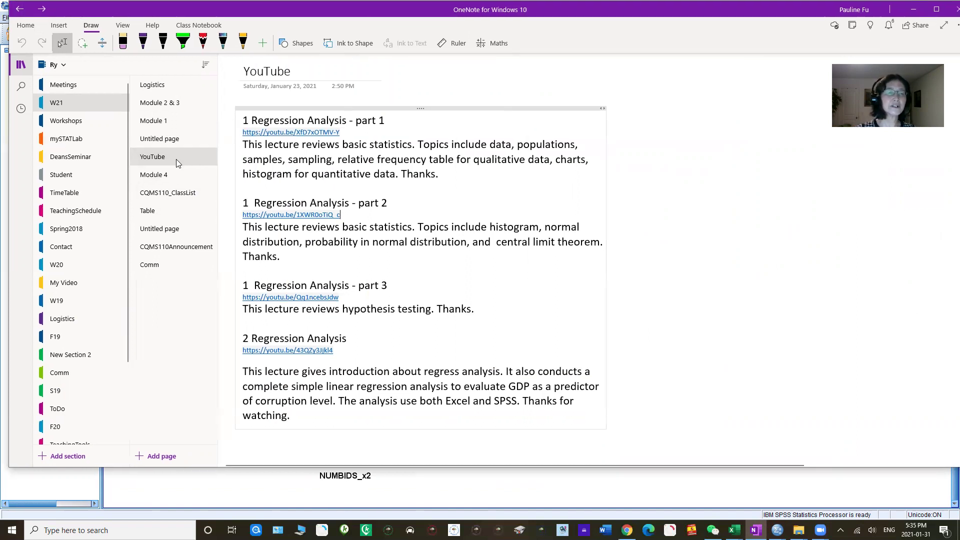
{"action": "left_click", "coordinate": [159, 179]}
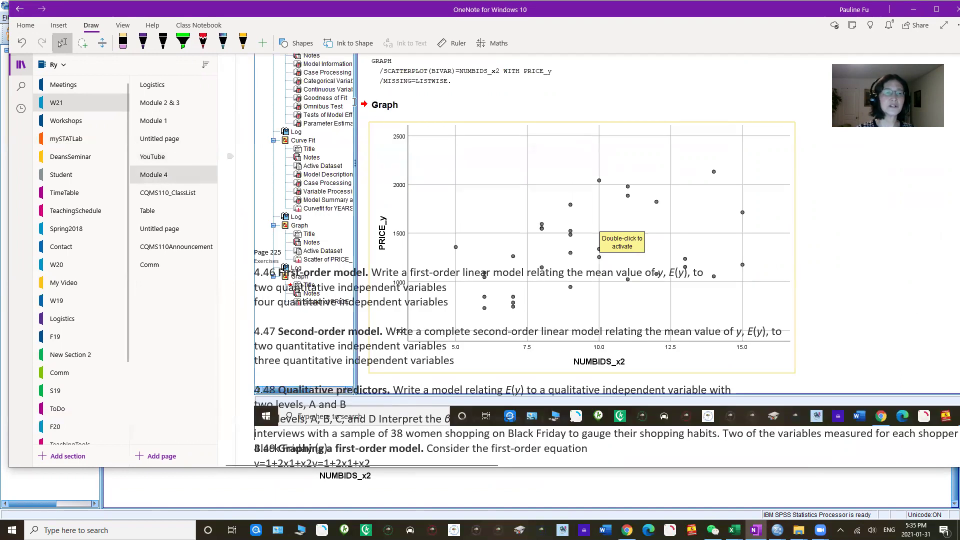
- Undo the overlapping paste and insert the NUMBIDS_x2 scatterplot screenshot beside the Page 225 exercises instead
{"action": "left_click", "coordinate": [22, 44]}
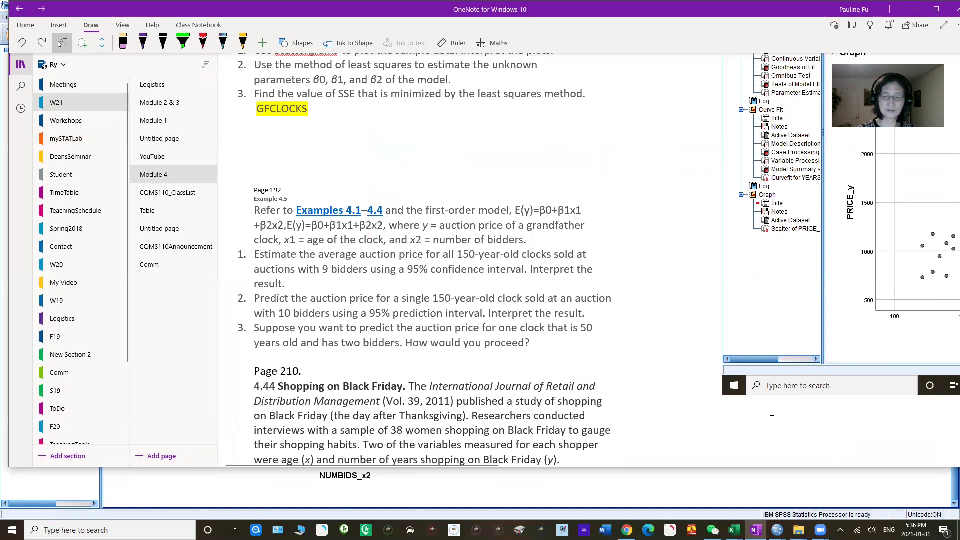
{"action": "key", "text": "ctrl+y"}
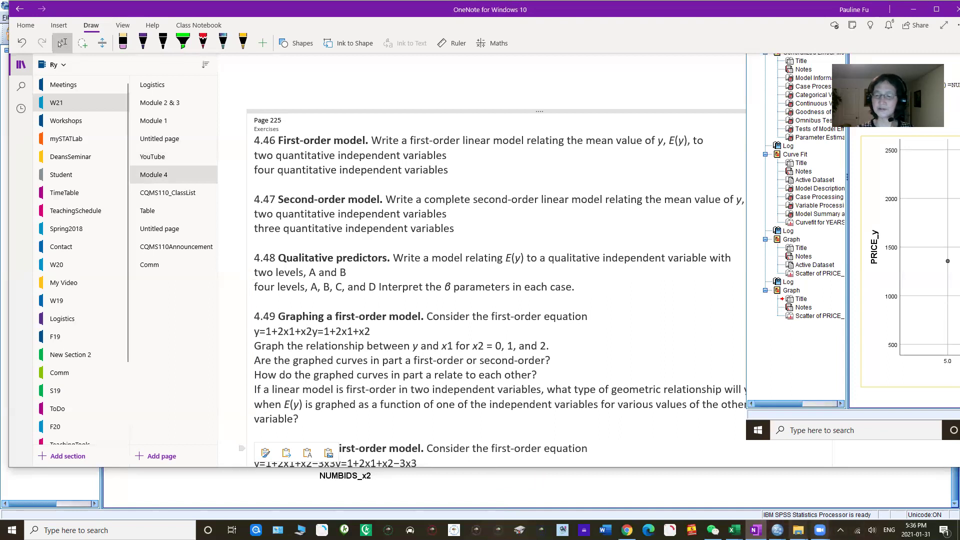
- Switch to the SPSS output and compare the scatterplots of PRICE_y against AGE_x1 and against NUMBIDS_x2
{"action": "mouse_move", "coordinate": [778, 530]}
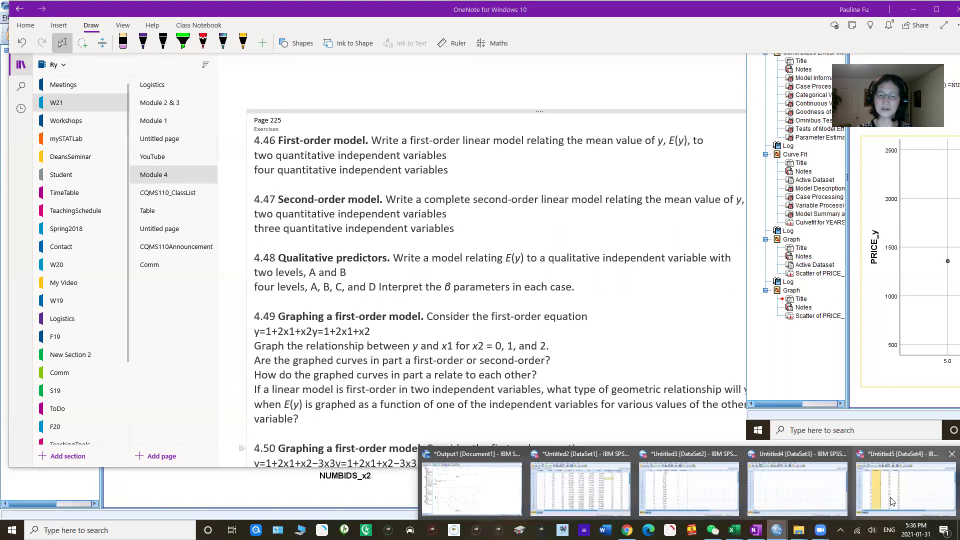
{"action": "left_click", "coordinate": [480, 492]}
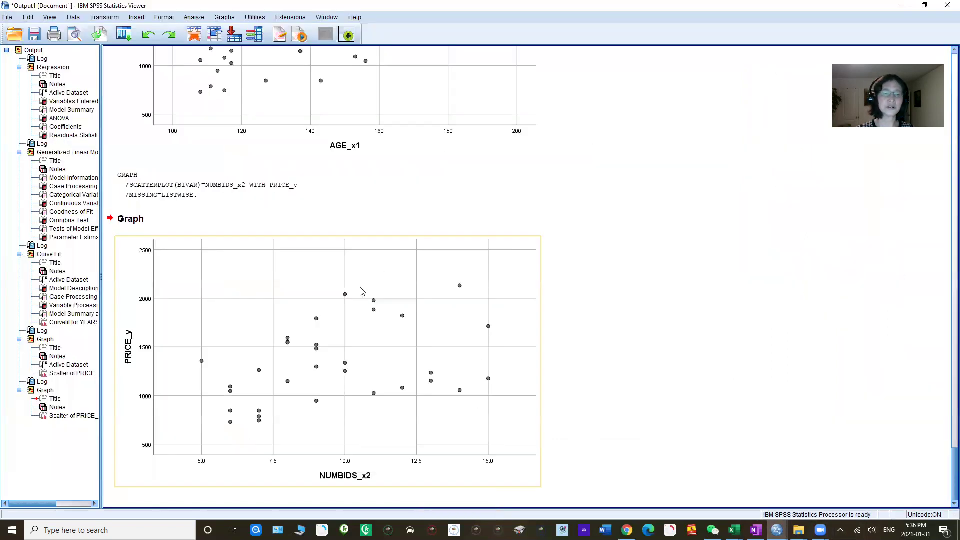
{"action": "scroll", "coordinate": [946, 391], "scroll_direction": "up", "scroll_amount": 15}
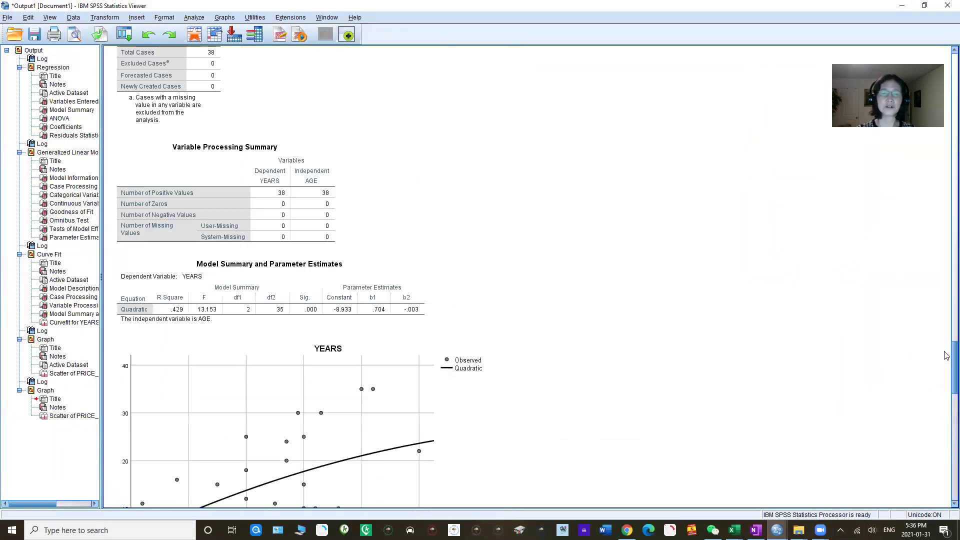
{"action": "scroll", "coordinate": [946, 366], "scroll_direction": "down", "scroll_amount": 15}
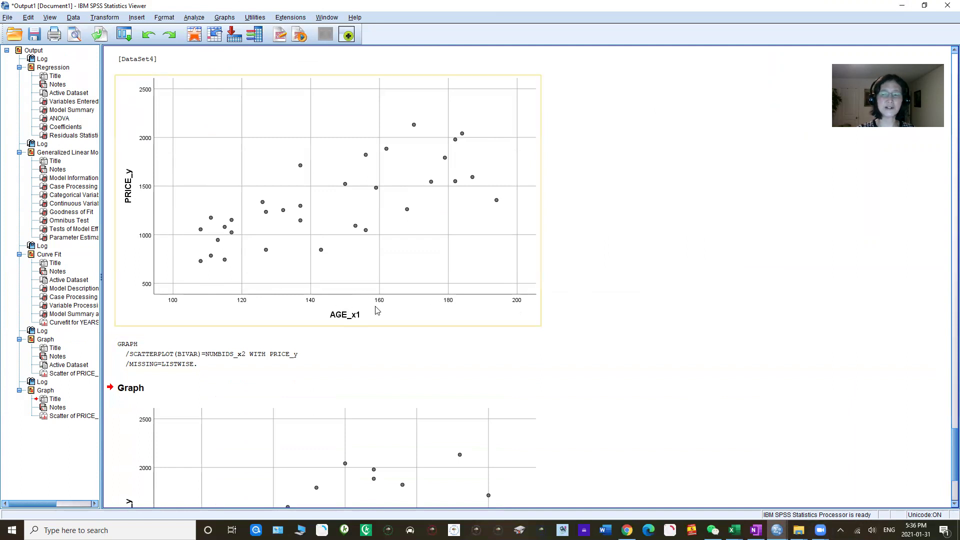
{"action": "scroll", "coordinate": [946, 271], "scroll_direction": "up", "scroll_amount": 10}
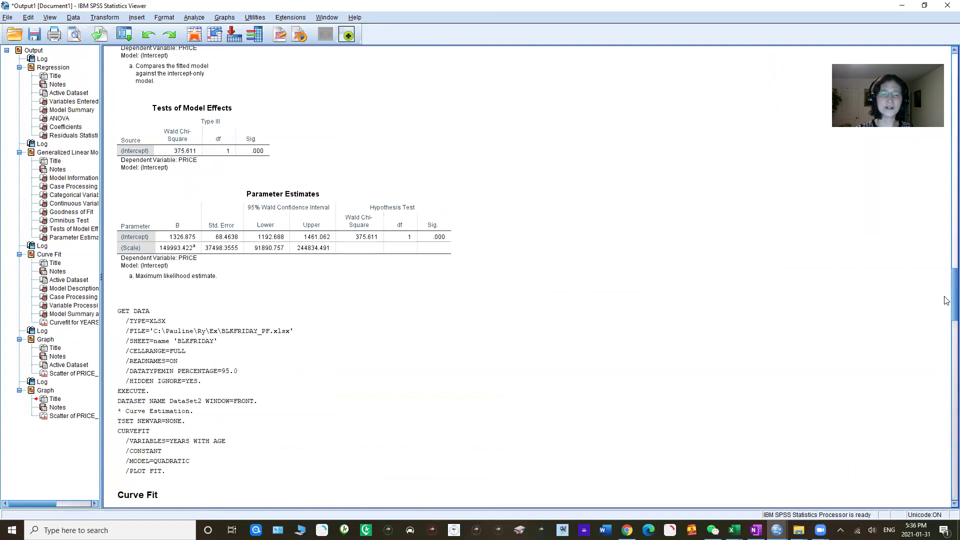
{"action": "left_click_drag", "start_coordinate": [947, 292], "coordinate": [947, 494]}
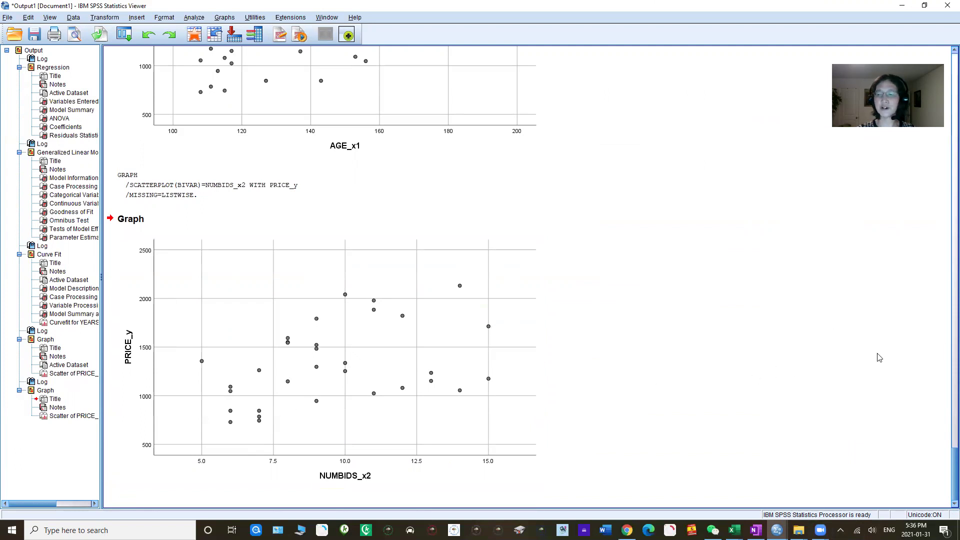
{"action": "left_click", "coordinate": [947, 353]}
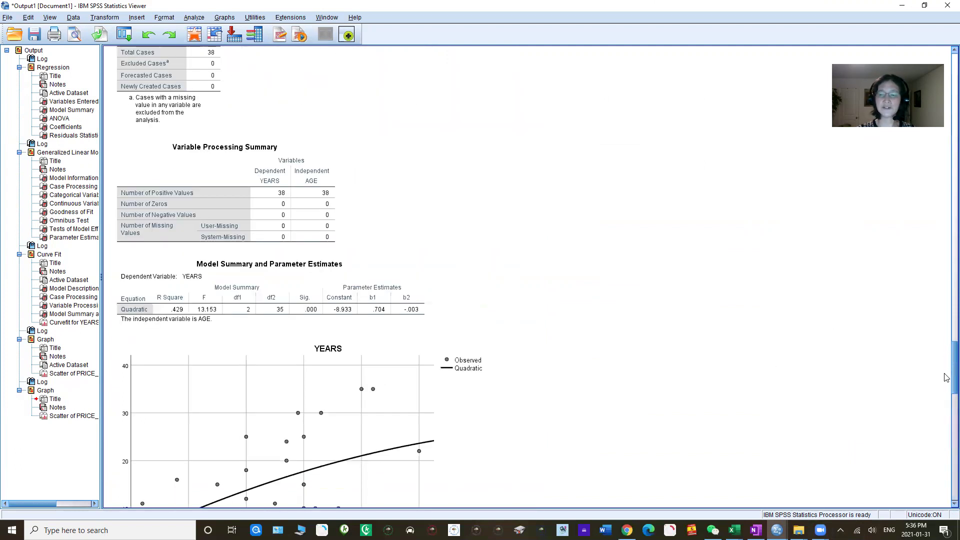
{"action": "left_click_drag", "start_coordinate": [947, 375], "coordinate": [947, 450]}
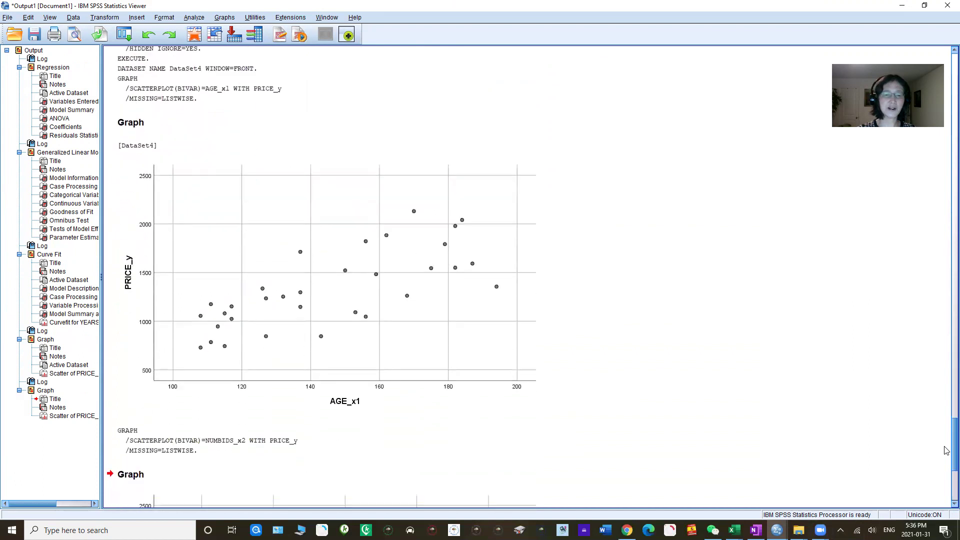
{"action": "left_click", "coordinate": [323, 320]}
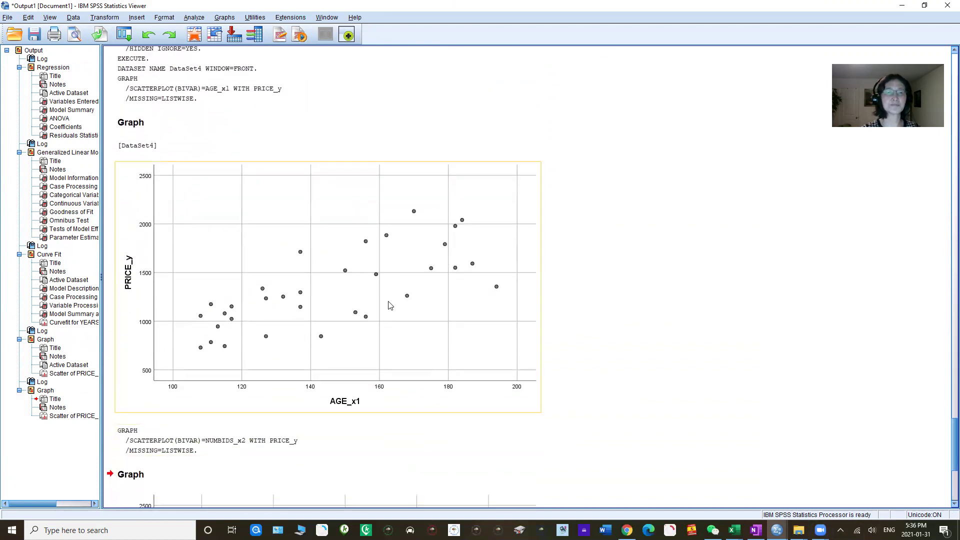
{"action": "left_click", "coordinate": [750, 479]}
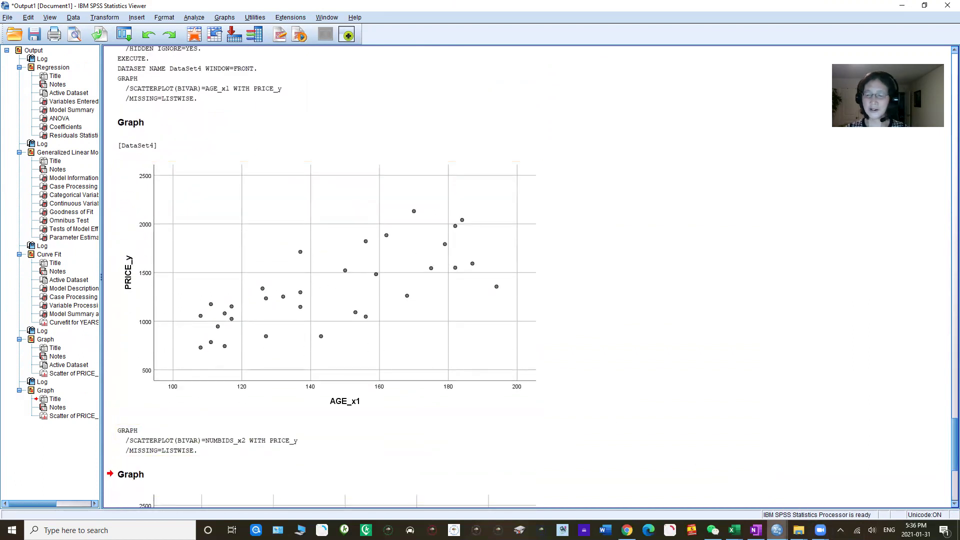
- Return to the OneNote notes and examine the least squares task and the first-order model equation of Example 4.1
{"action": "left_click", "coordinate": [756, 530]}
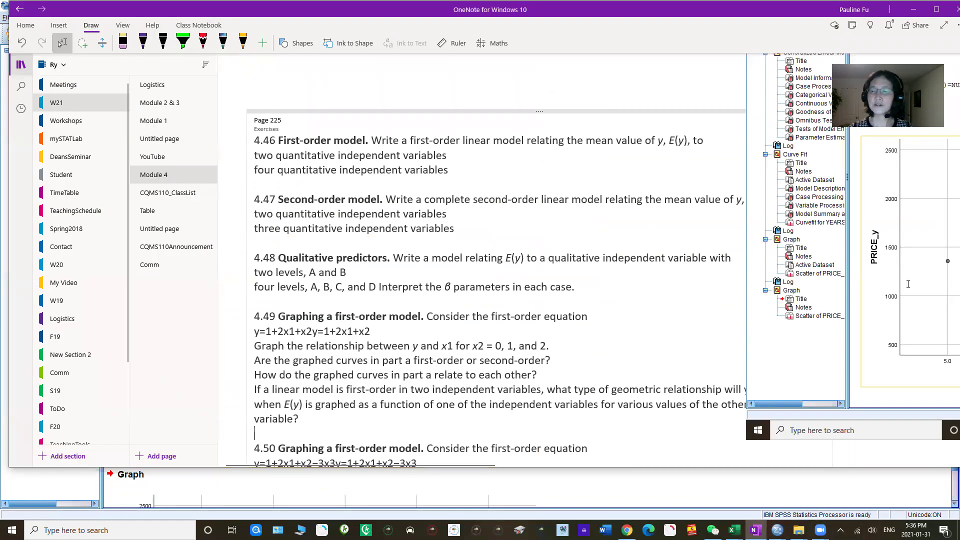
{"action": "double_click", "coordinate": [762, 12]}
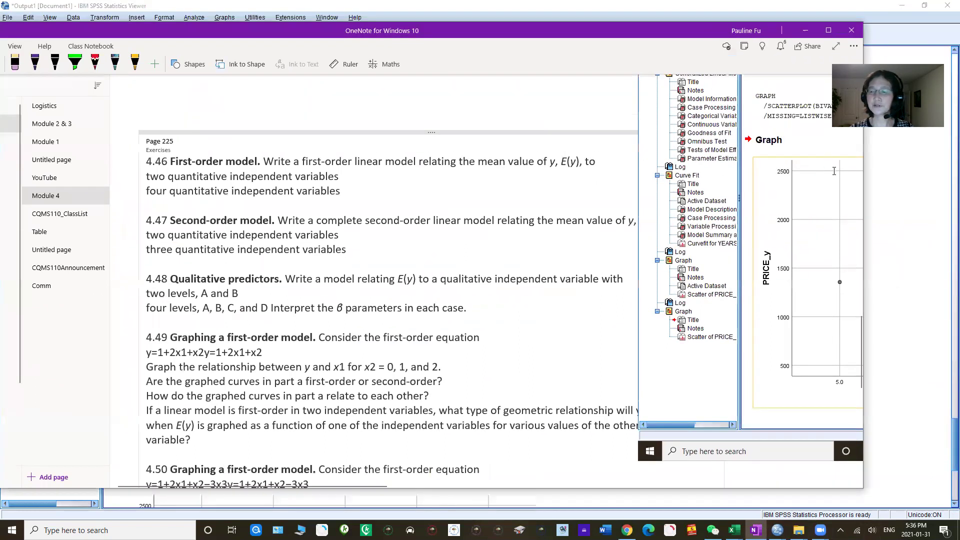
{"action": "left_click_drag", "start_coordinate": [859, 352], "coordinate": [849, 224]}
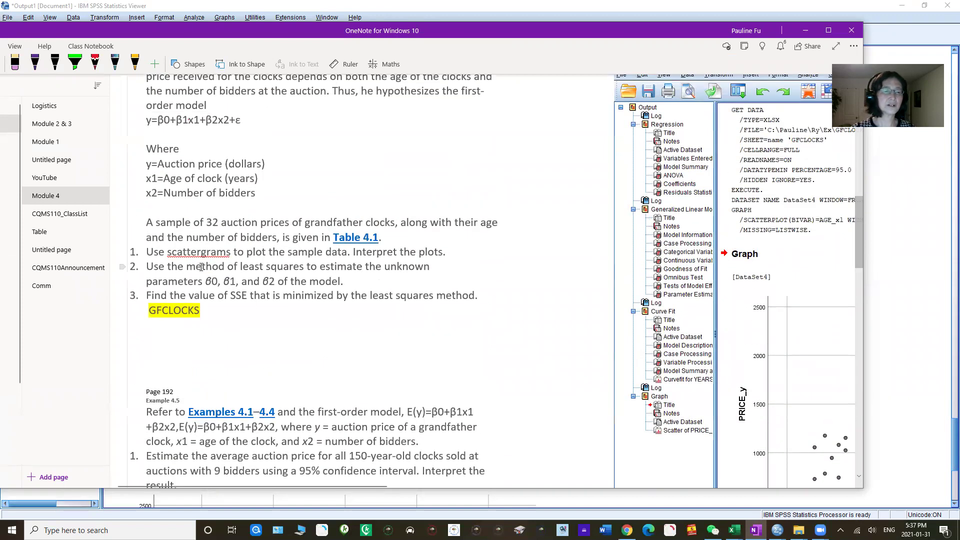
{"action": "left_click_drag", "start_coordinate": [148, 267], "coordinate": [351, 282]}
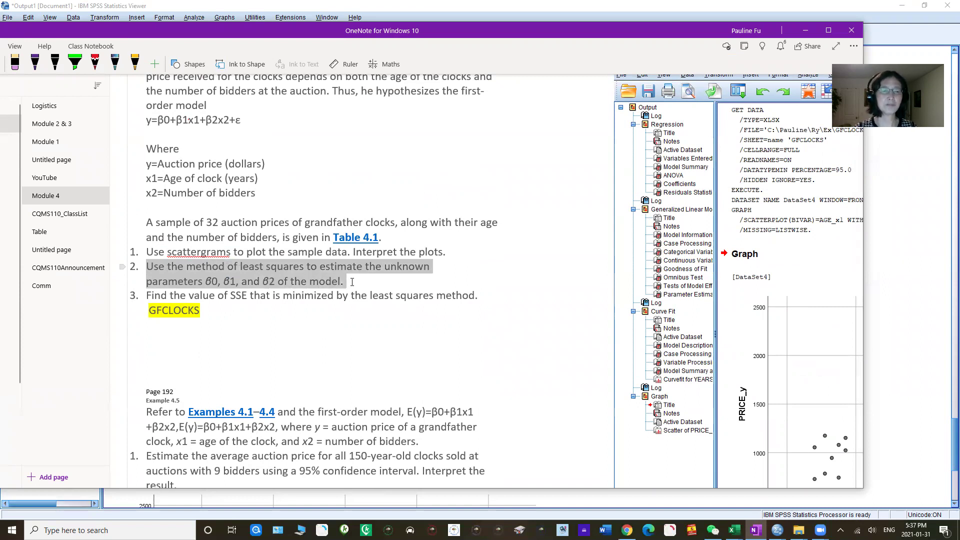
{"action": "left_click_drag", "start_coordinate": [144, 120], "coordinate": [240, 120]}
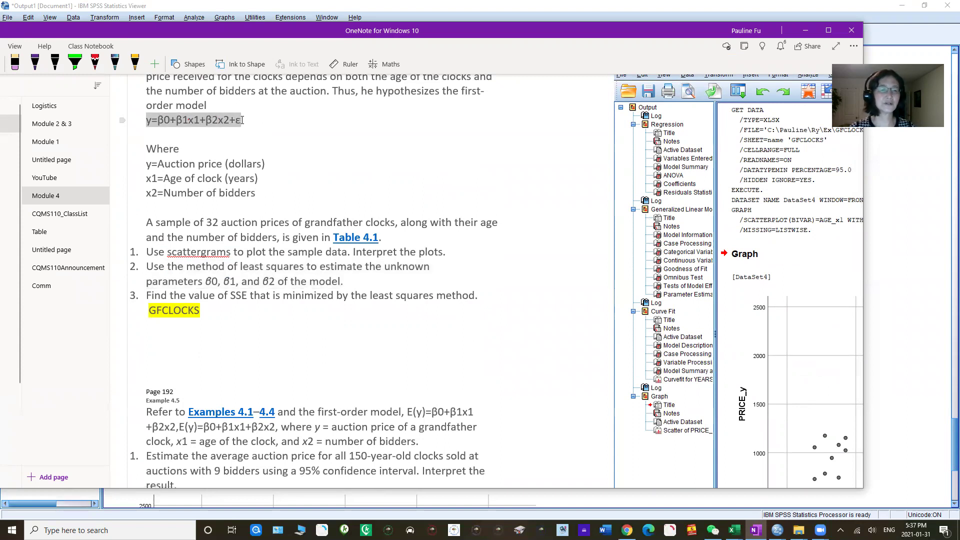
{"action": "mouse_move", "coordinate": [238, 121]}
{"action": "left_mouse_down"}
{"action": "mouse_move", "coordinate": [165, 121]}
{"action": "mouse_move", "coordinate": [233, 118]}
{"action": "left_mouse_up"}
{"action": "left_click", "coordinate": [273, 144]}
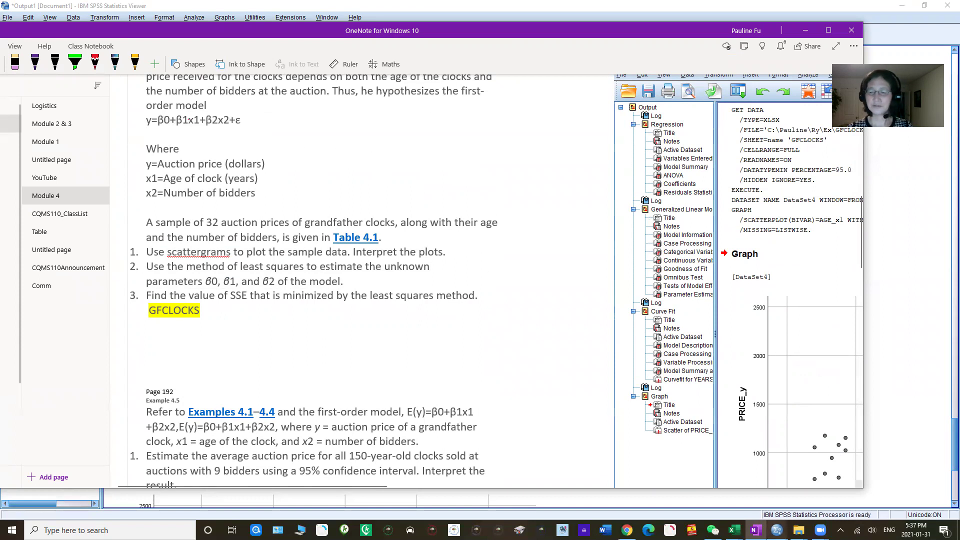
- Switch to the SPSS Data Editor with the clock data and set up a linear regression with PRICE_y as the dependent variable
{"action": "mouse_move", "coordinate": [777, 531]}
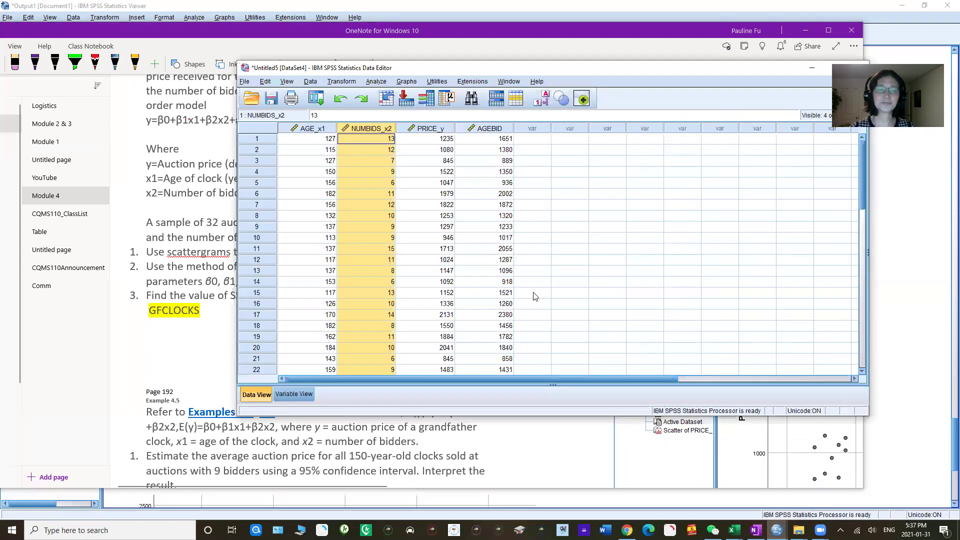
{"action": "left_click", "coordinate": [604, 283]}
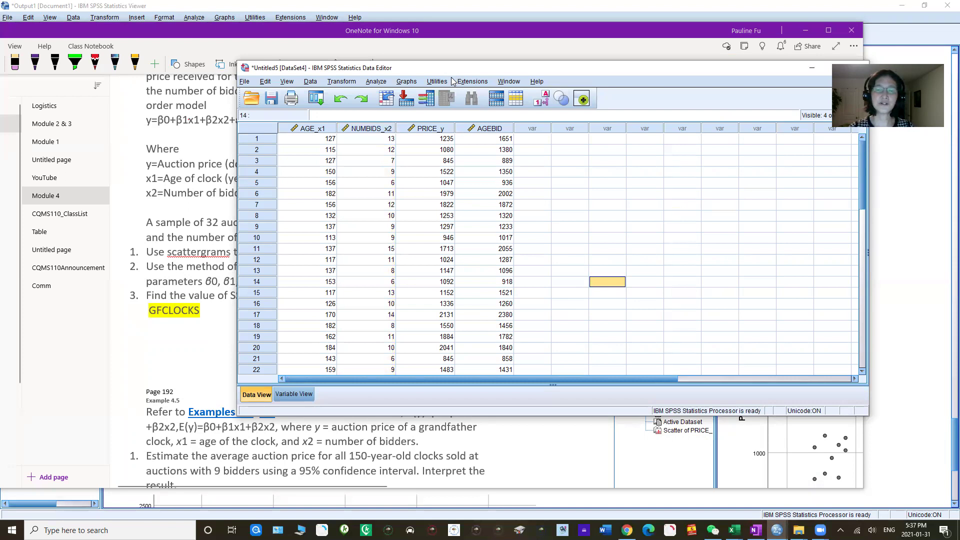
{"action": "left_click_drag", "start_coordinate": [451, 68], "coordinate": [694, 108]}
{"action": "left_click", "coordinate": [613, 122]}
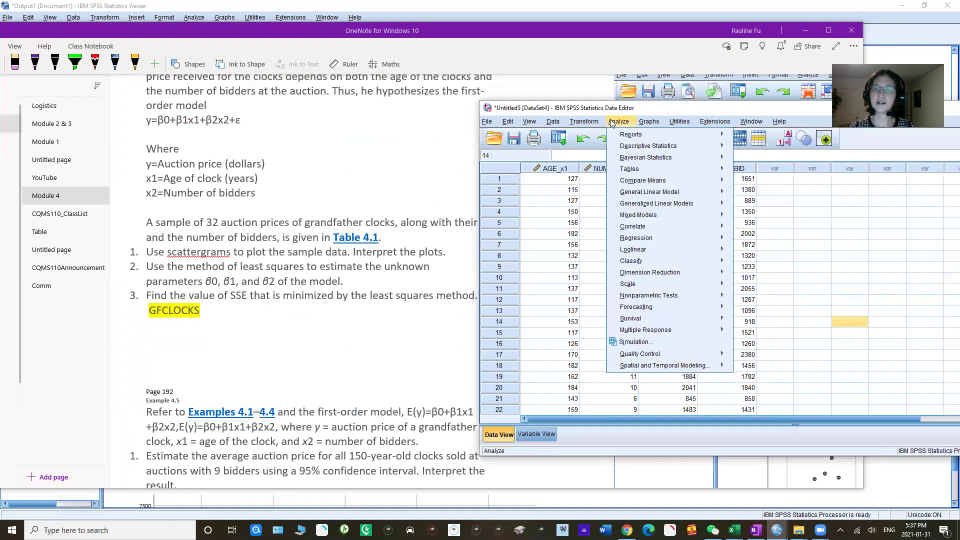
{"action": "mouse_move", "coordinate": [642, 242]}
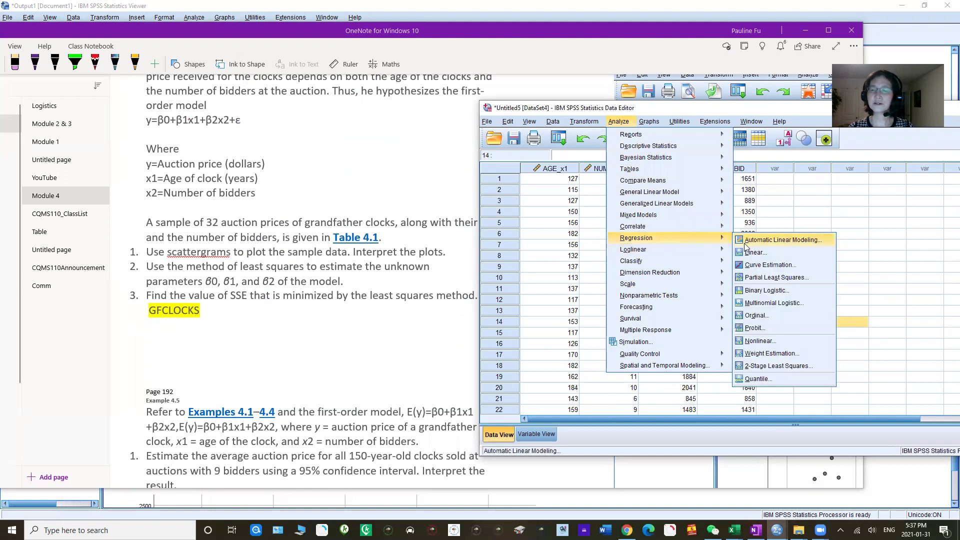
{"action": "left_click", "coordinate": [752, 253]}
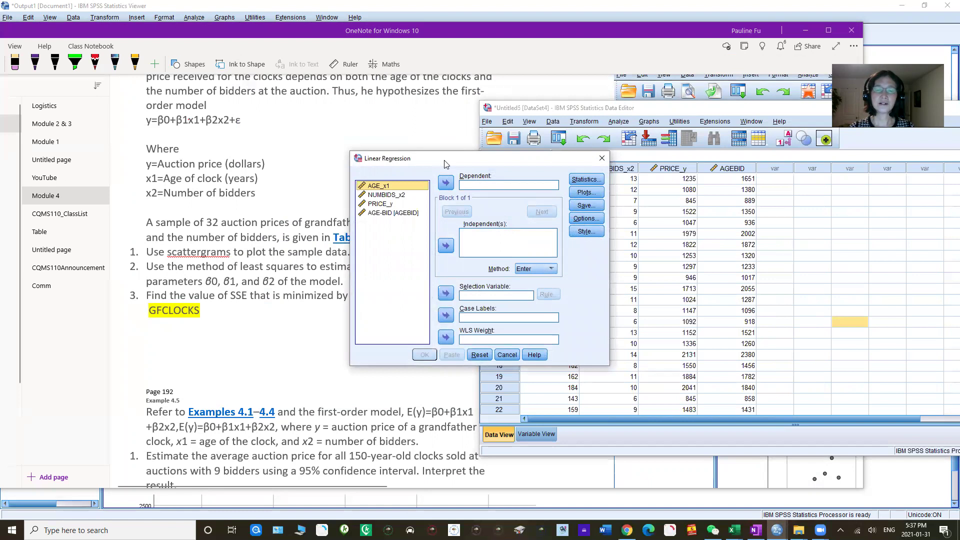
{"action": "left_click_drag", "start_coordinate": [447, 164], "coordinate": [583, 219]}
{"action": "left_click", "coordinate": [516, 259]}
{"action": "left_click", "coordinate": [582, 238]}
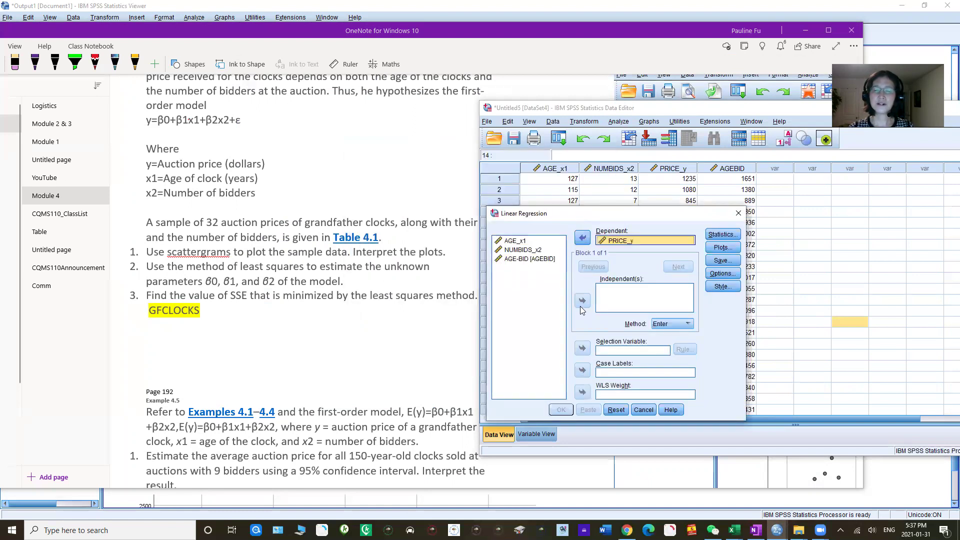
- Add AGE_x1 and NUMBIDS_x2 as the independent variables and run the linear regression with the Enter method
{"action": "left_click", "coordinate": [508, 242]}
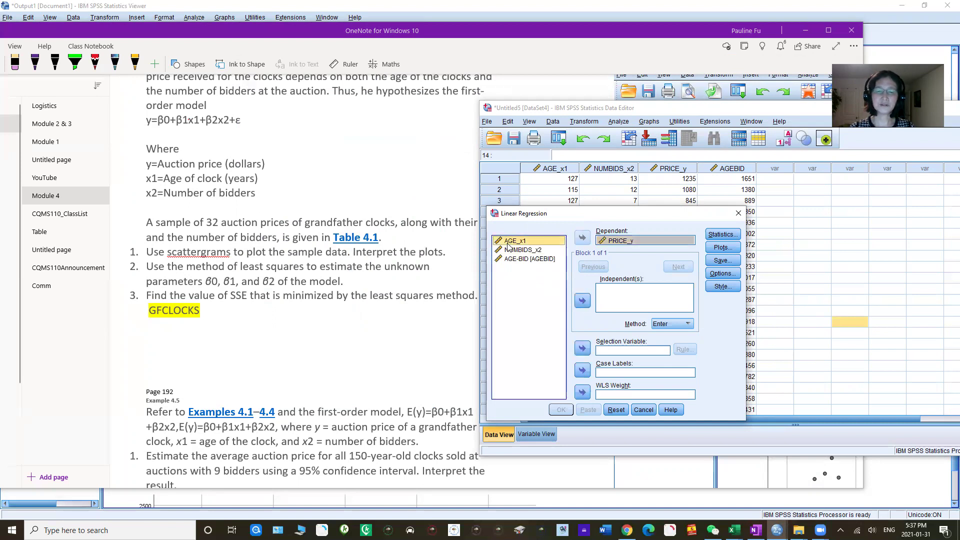
{"action": "left_click", "coordinate": [510, 251], "text": "shift"}
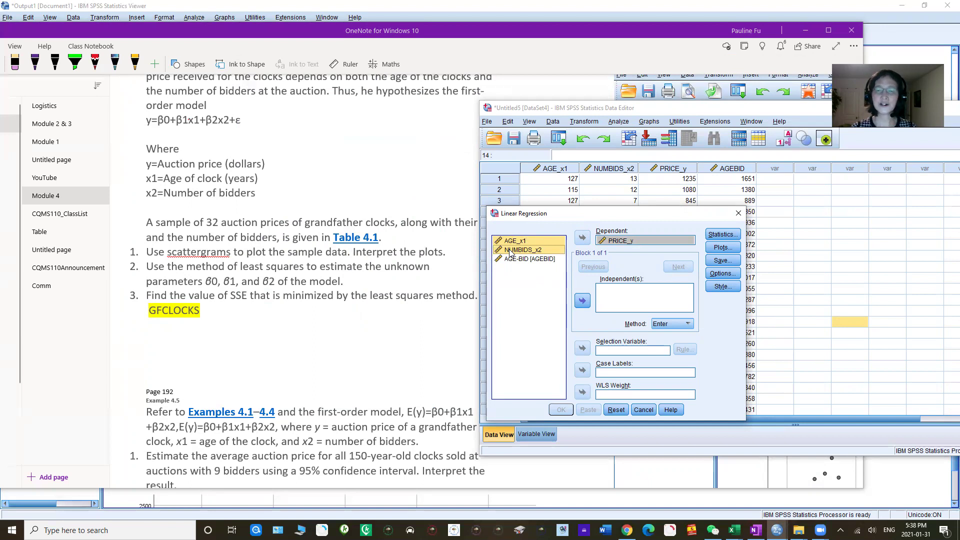
{"action": "left_click", "coordinate": [582, 301]}
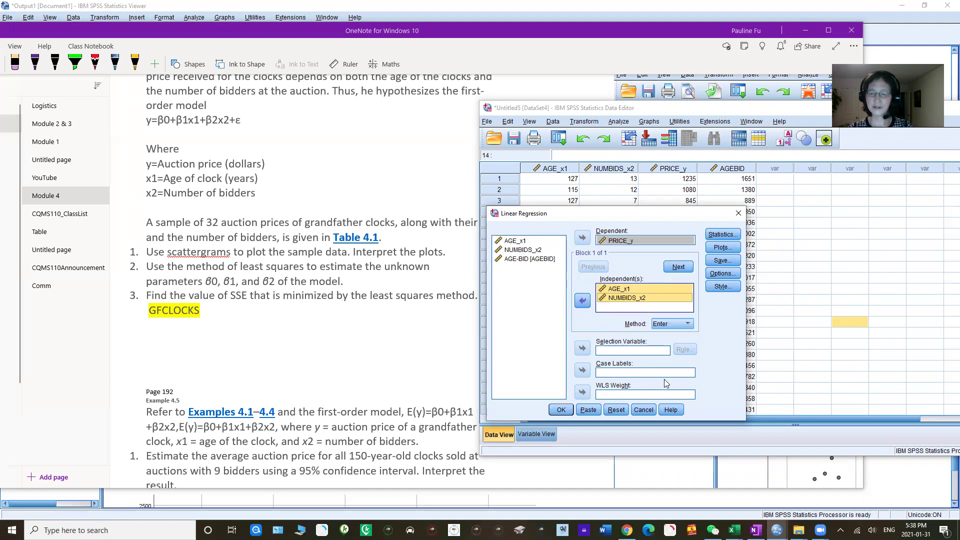
{"action": "left_click", "coordinate": [561, 411]}
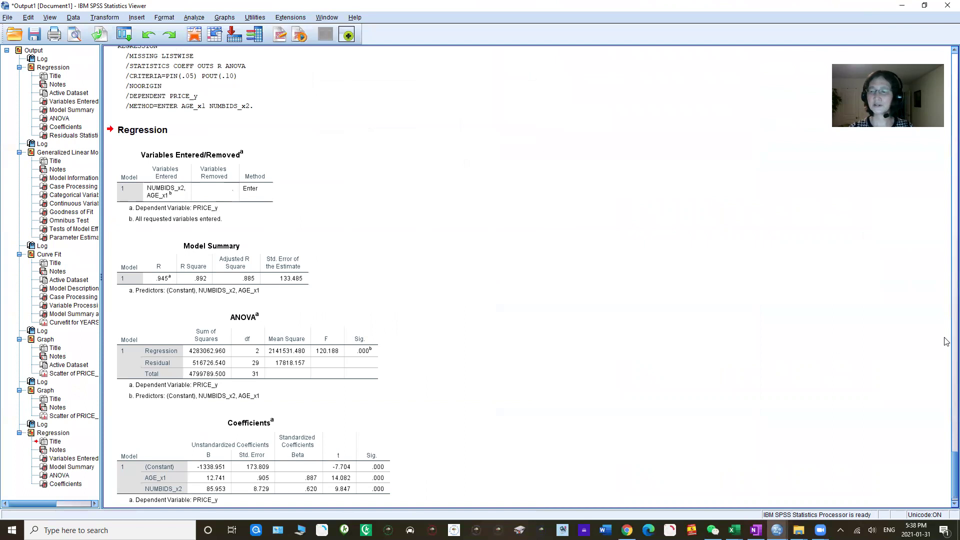
- Review the regression output, then switch to OneNote and paste its screenshot near the end of the Module 4 page
{"action": "scroll", "coordinate": [946, 342], "scroll_direction": "up", "scroll_amount": 15}
{"action": "left_click_drag", "start_coordinate": [947, 341], "coordinate": [947, 495]}
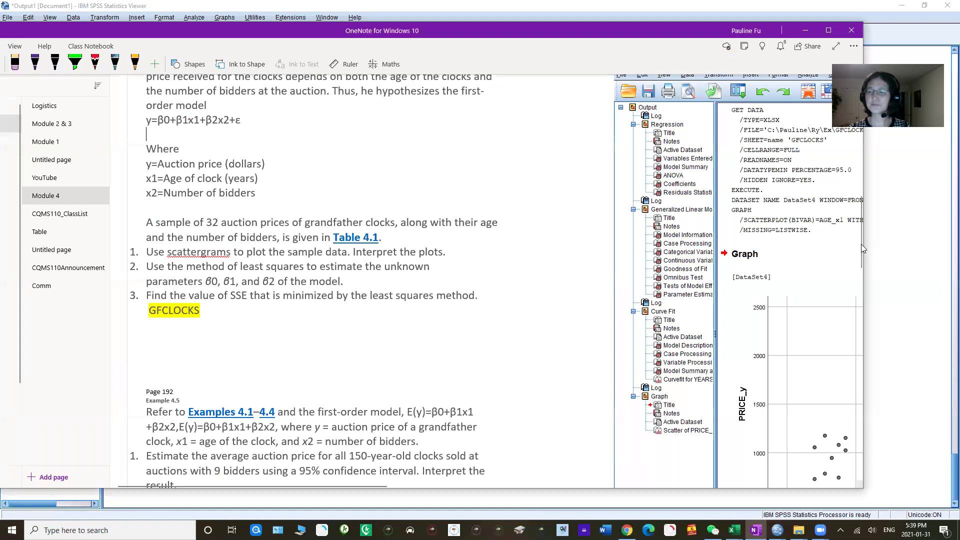
{"action": "left_click_drag", "start_coordinate": [859, 245], "coordinate": [865, 416]}
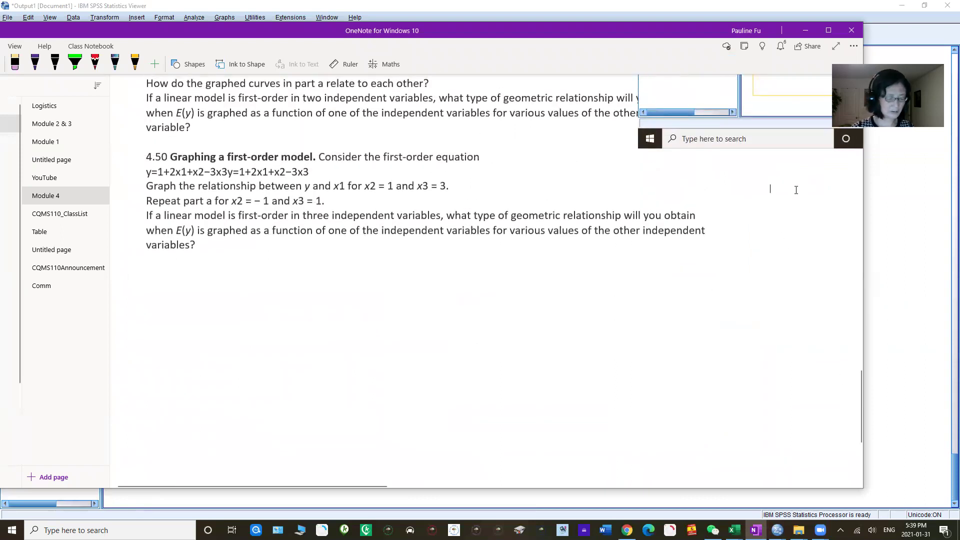
{"action": "key", "text": "ctrl+v"}
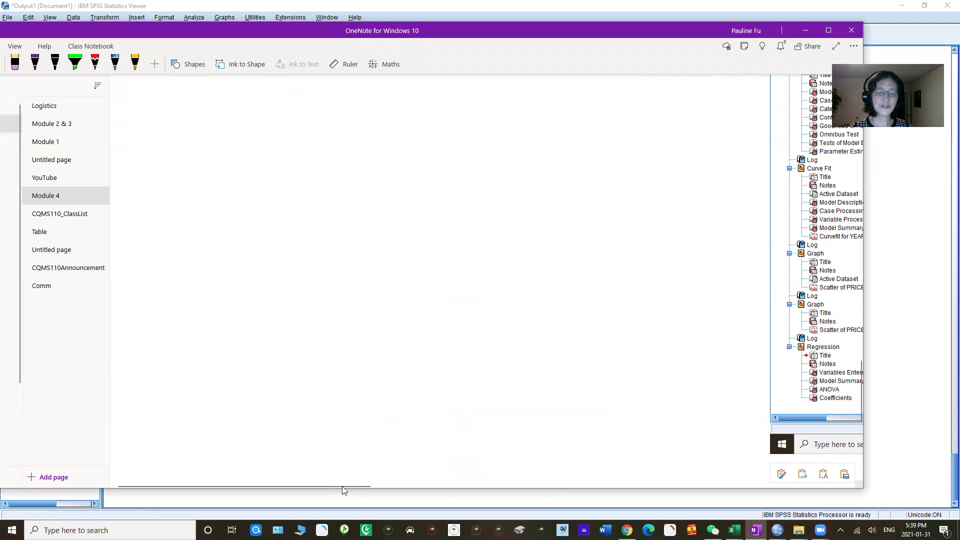
{"action": "left_click_drag", "start_coordinate": [348, 485], "coordinate": [549, 503]}
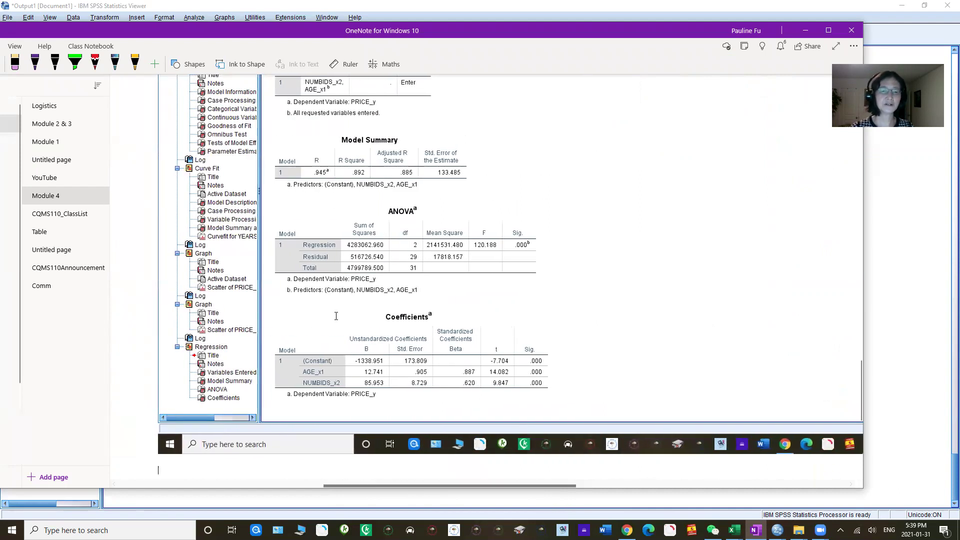
- Label the constant, AGE_x1 and NUMBIDS_x2 rows of the pasted Coefficients table with handwritten β0, β1 and β2 in red ink
{"action": "left_click", "coordinate": [95, 61]}
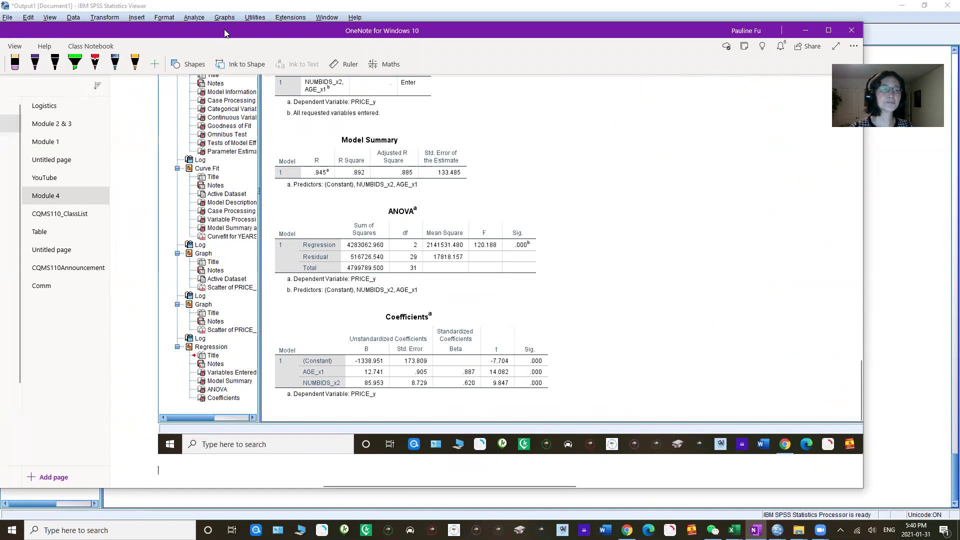
{"action": "left_click_drag", "start_coordinate": [334, 34], "coordinate": [450, 28]}
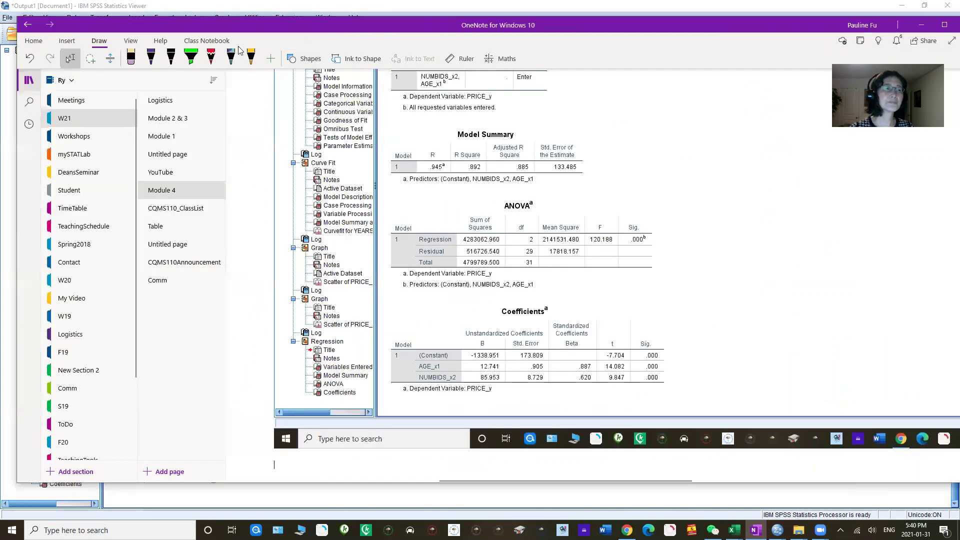
{"action": "left_click", "coordinate": [211, 57]}
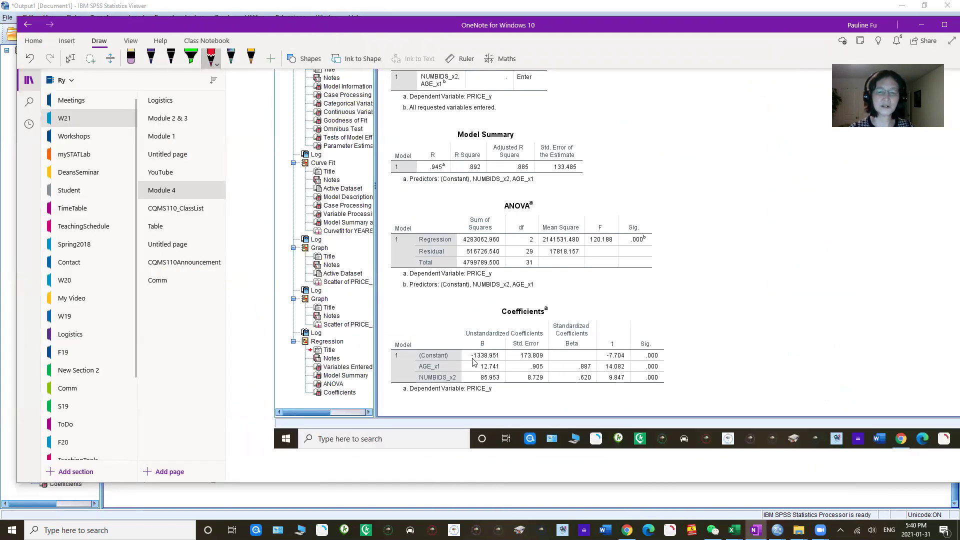
{"action": "mouse_move", "coordinate": [455, 361]}
{"action": "left_mouse_down"}
{"action": "mouse_move", "coordinate": [459, 346]}
{"action": "mouse_move", "coordinate": [462, 363]}
{"action": "left_mouse_up"}
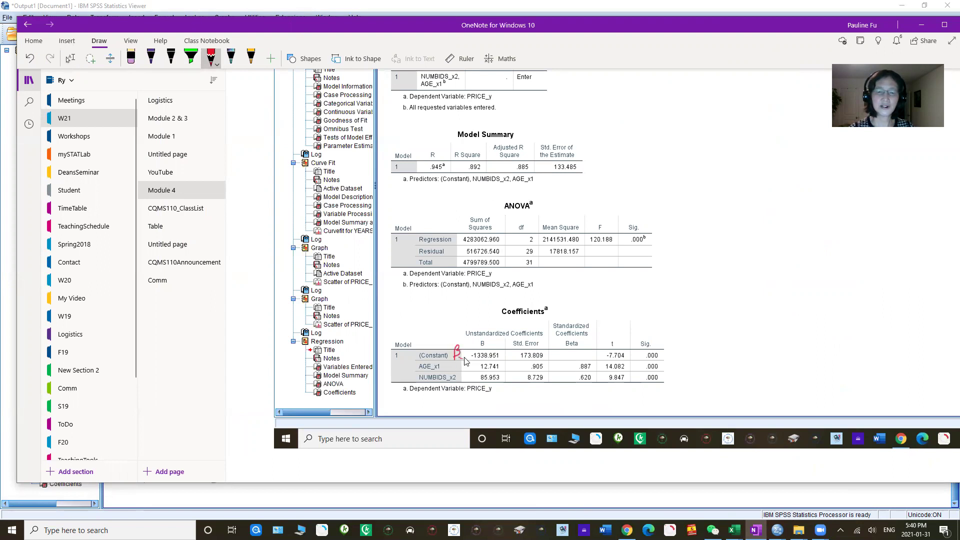
{"action": "mouse_move", "coordinate": [452, 370]}
{"action": "left_mouse_down"}
{"action": "mouse_move", "coordinate": [463, 358]}
{"action": "mouse_move", "coordinate": [460, 384]}
{"action": "mouse_move", "coordinate": [465, 375]}
{"action": "mouse_move", "coordinate": [474, 382]}
{"action": "left_mouse_up"}
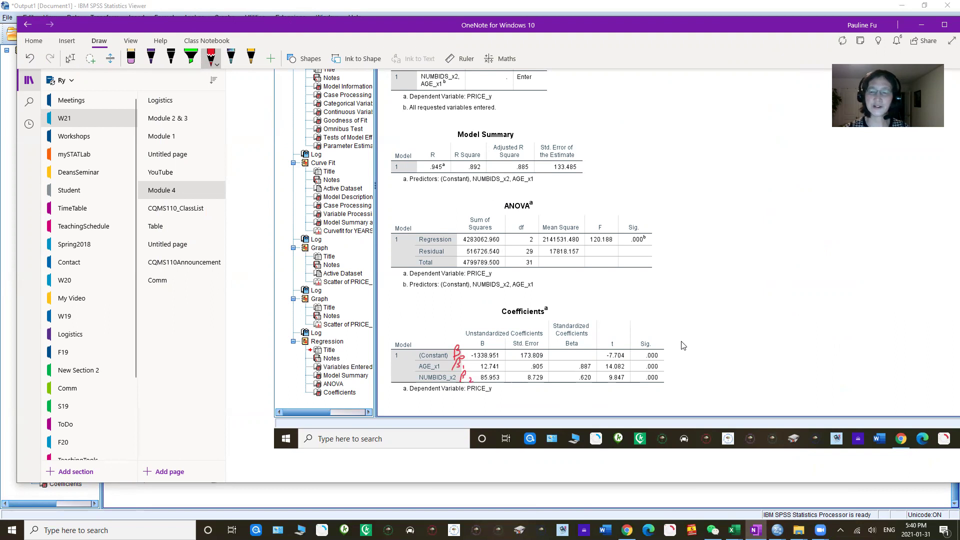
- Handwrite the fitted equation y = -1338.95 + 12.74x1 + 85.95x2 + ε in red ink beside the Coefficients table
{"action": "mouse_move", "coordinate": [678, 331]}
{"action": "left_mouse_down"}
{"action": "mouse_move", "coordinate": [675, 343]}
{"action": "mouse_move", "coordinate": [701, 333]}
{"action": "mouse_move", "coordinate": [732, 345]}
{"action": "mouse_move", "coordinate": [751, 340]}
{"action": "mouse_move", "coordinate": [750, 347]}
{"action": "mouse_move", "coordinate": [758, 338]}
{"action": "left_mouse_up"}
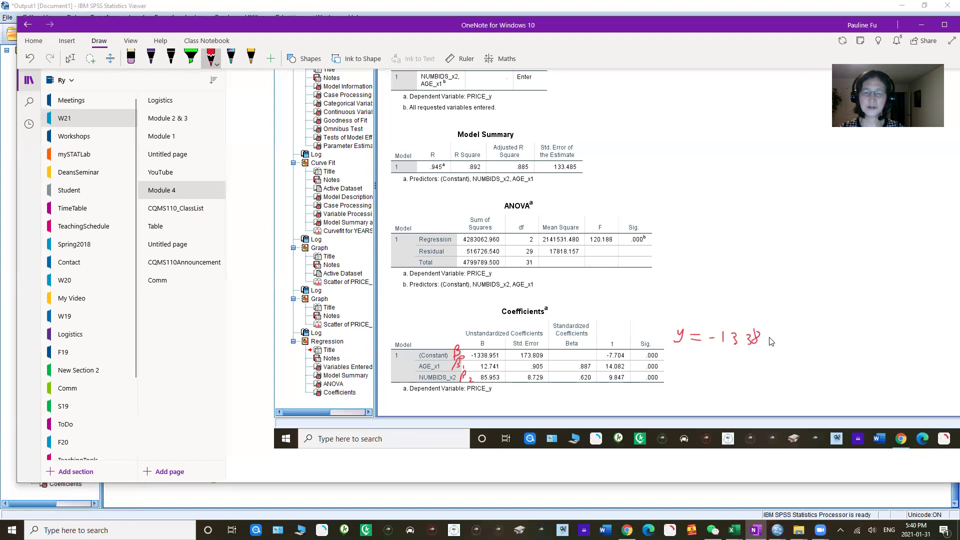
{"action": "mouse_move", "coordinate": [770, 326]}
{"action": "left_mouse_down"}
{"action": "mouse_move", "coordinate": [771, 341]}
{"action": "mouse_move", "coordinate": [789, 326]}
{"action": "mouse_move", "coordinate": [802, 335]}
{"action": "mouse_move", "coordinate": [798, 344]}
{"action": "mouse_move", "coordinate": [833, 340]}
{"action": "mouse_move", "coordinate": [849, 353]}
{"action": "mouse_move", "coordinate": [866, 341]}
{"action": "mouse_move", "coordinate": [876, 355]}
{"action": "mouse_move", "coordinate": [875, 339]}
{"action": "left_mouse_up"}
{"action": "left_click", "coordinate": [823, 344]}
{"action": "left_click_drag", "start_coordinate": [883, 330], "coordinate": [883, 338]}
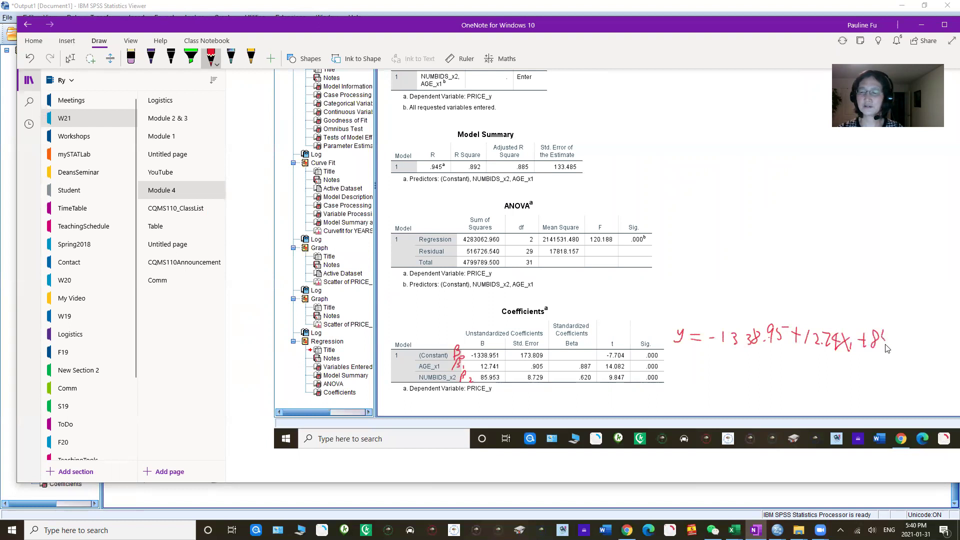
{"action": "left_click", "coordinate": [895, 345]}
{"action": "mouse_move", "coordinate": [904, 334]}
{"action": "left_mouse_down"}
{"action": "mouse_move", "coordinate": [900, 345]}
{"action": "mouse_move", "coordinate": [907, 338]}
{"action": "mouse_move", "coordinate": [923, 350]}
{"action": "mouse_move", "coordinate": [937, 339]}
{"action": "mouse_move", "coordinate": [933, 346]}
{"action": "mouse_move", "coordinate": [949, 352]}
{"action": "left_mouse_up"}
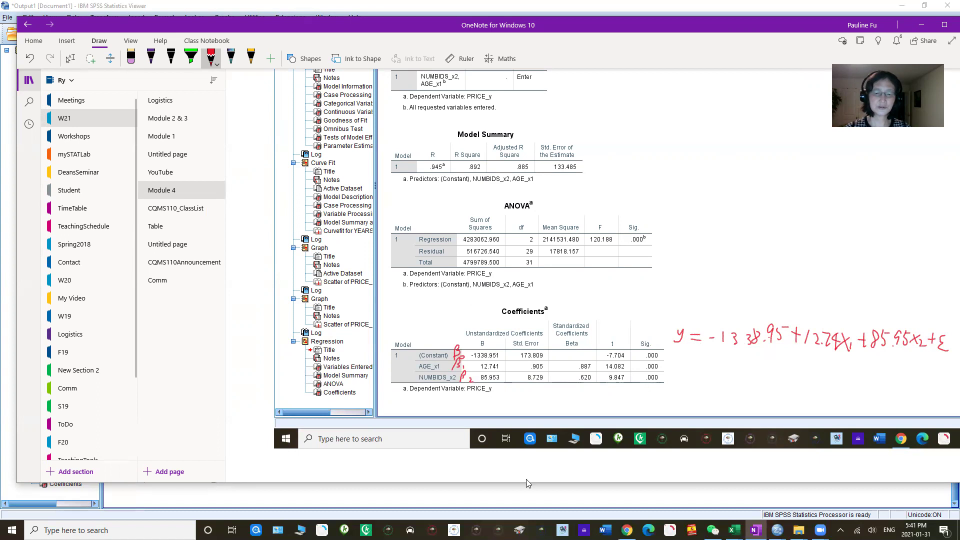
- Return to the Example 4.1 questions on the Module 4 page and read the task about the minimized SSE
{"action": "left_click", "coordinate": [488, 507]}
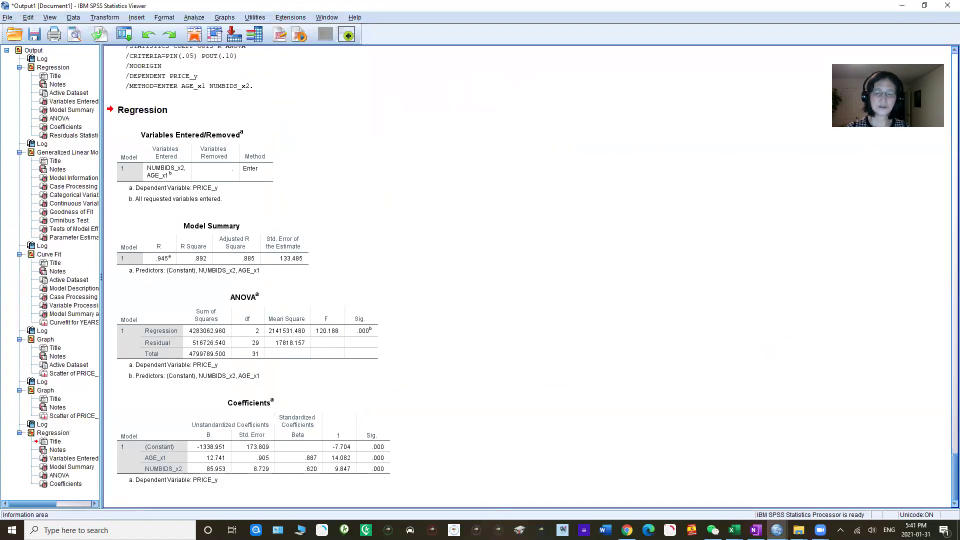
{"action": "left_click", "coordinate": [756, 530]}
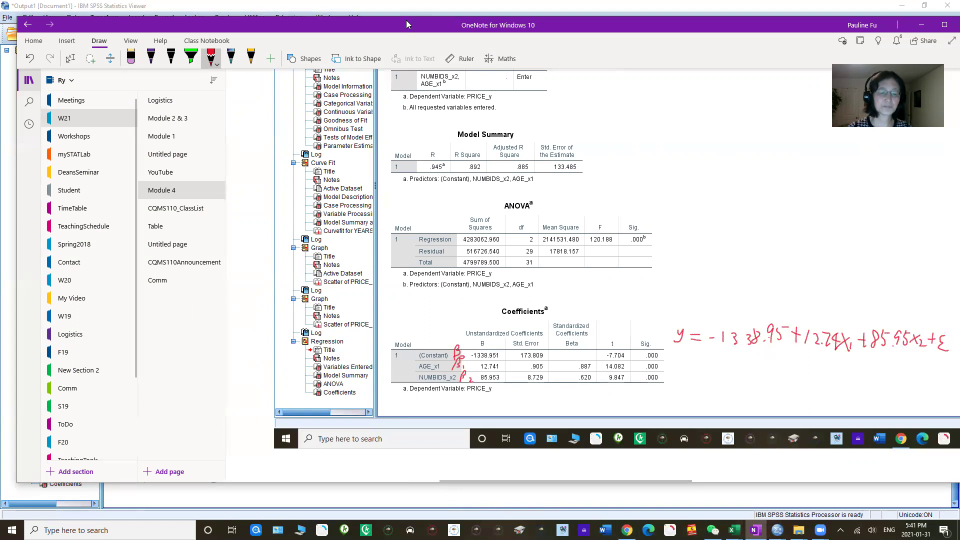
{"action": "left_click_drag", "start_coordinate": [407, 21], "coordinate": [428, 6]}
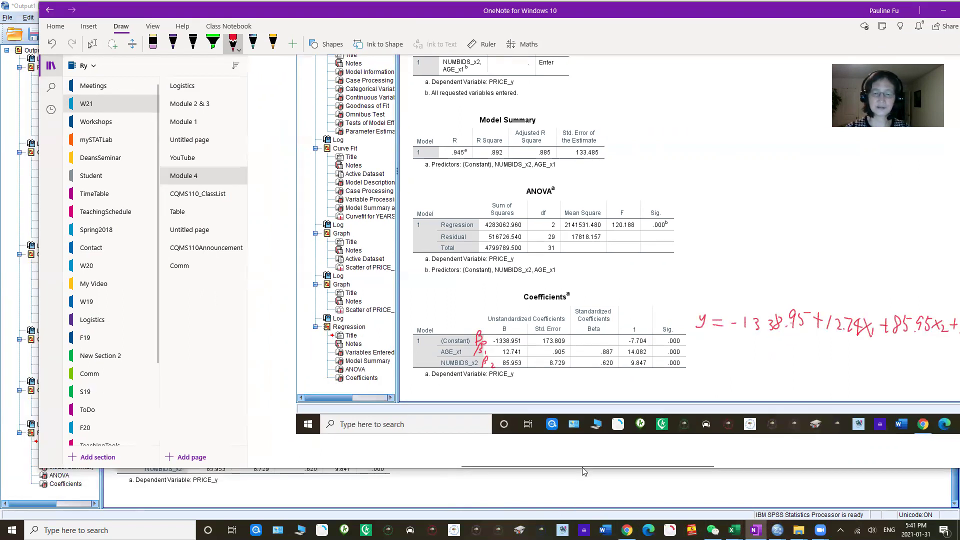
{"action": "left_click_drag", "start_coordinate": [585, 464], "coordinate": [334, 460]}
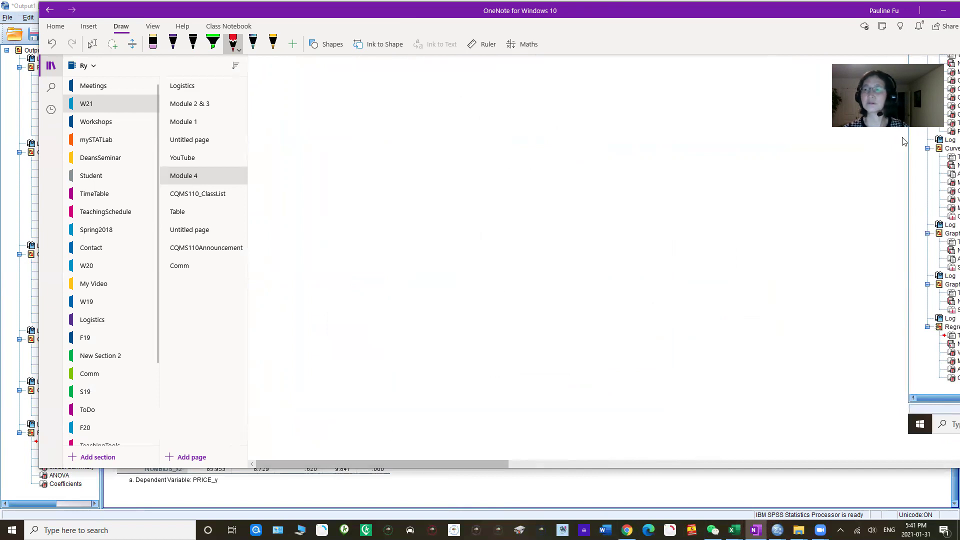
{"action": "left_click_drag", "start_coordinate": [803, 11], "coordinate": [739, 49]}
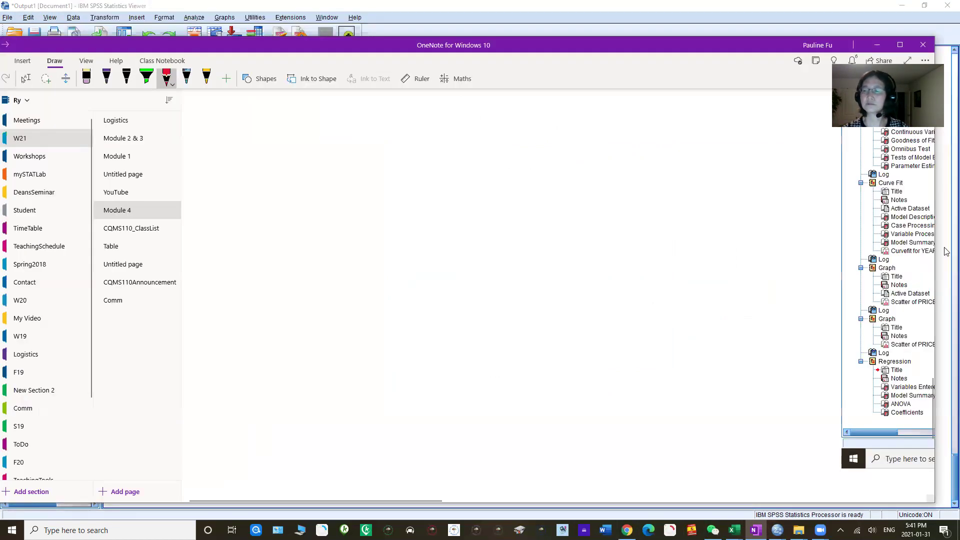
{"action": "scroll", "coordinate": [929, 270], "scroll_direction": "up", "scroll_amount": 5}
{"action": "left_click_drag", "start_coordinate": [934, 338], "coordinate": [939, 252]}
{"action": "scroll", "coordinate": [940, 252], "scroll_direction": "up", "scroll_amount": 2}
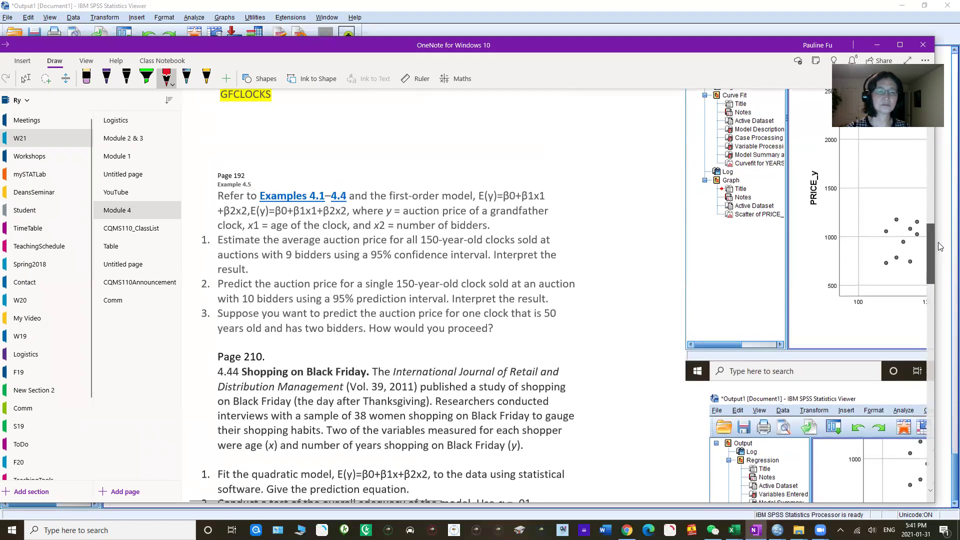
{"action": "scroll", "coordinate": [939, 252], "scroll_direction": "up", "scroll_amount": 3}
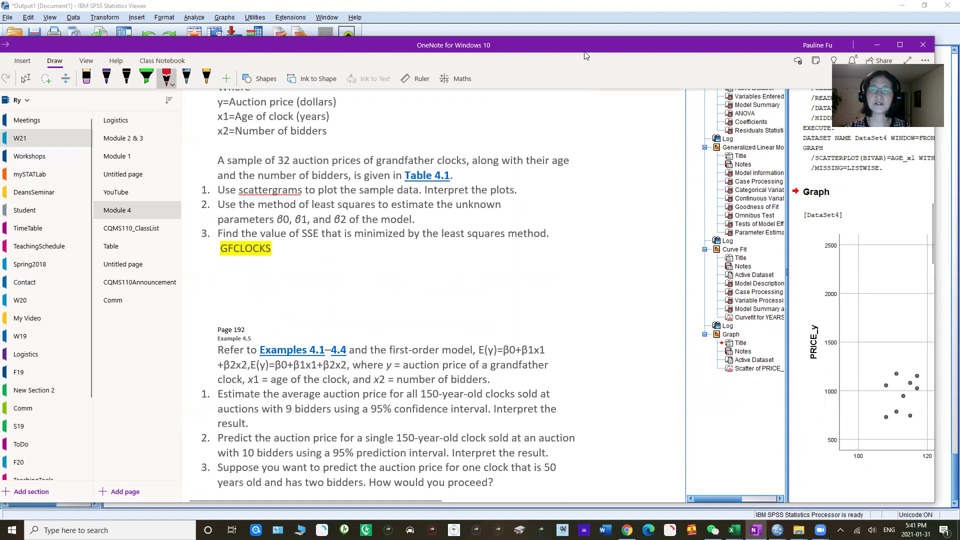
{"action": "left_click_drag", "start_coordinate": [591, 52], "coordinate": [498, 18]}
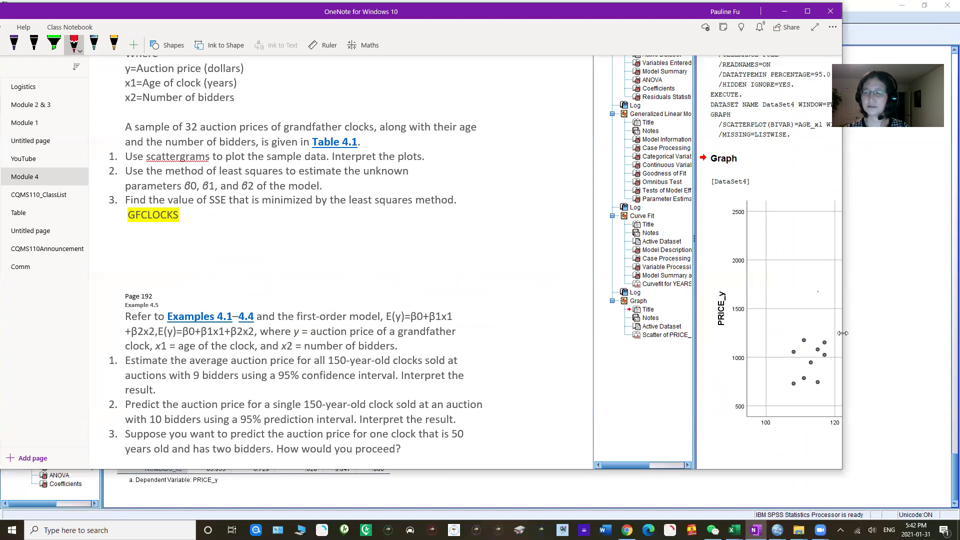
- Switch to the SPSS output and read the residual sum of squares in the regression's ANOVA table
{"action": "left_click", "coordinate": [875, 356]}
{"action": "left_click", "coordinate": [363, 335]}
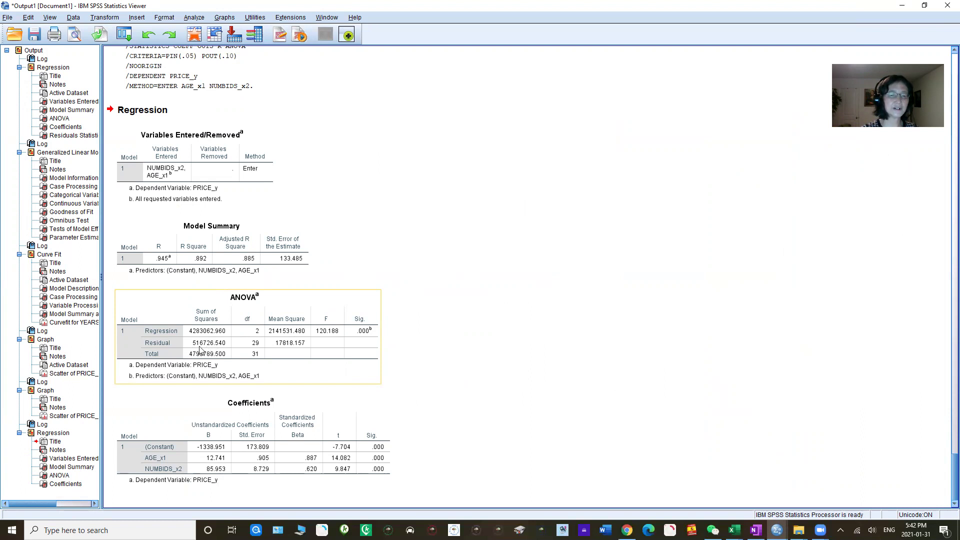
{"action": "left_click", "coordinate": [454, 469]}
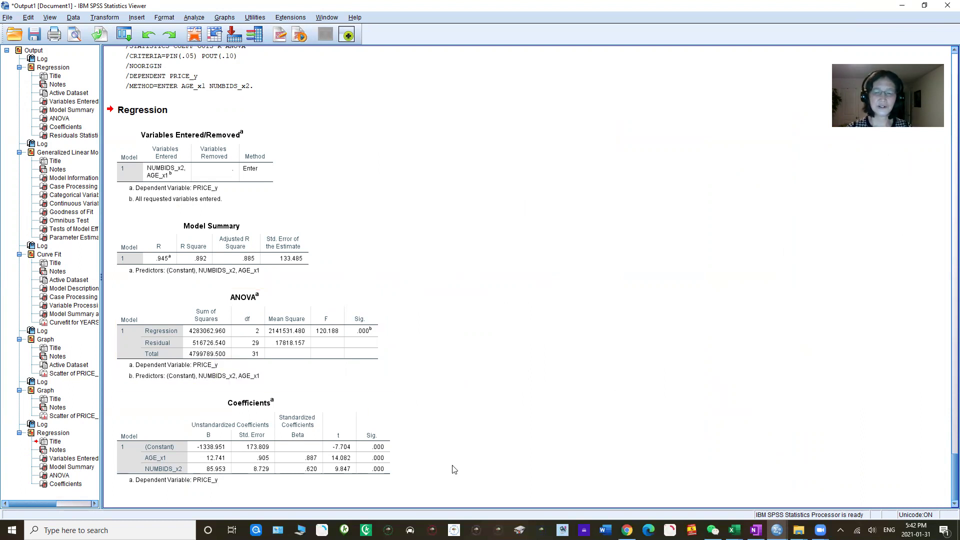
- Switch back to the OneNote Module 4 page and change from the red pen to text selection mode
{"action": "left_click", "coordinate": [755, 530]}
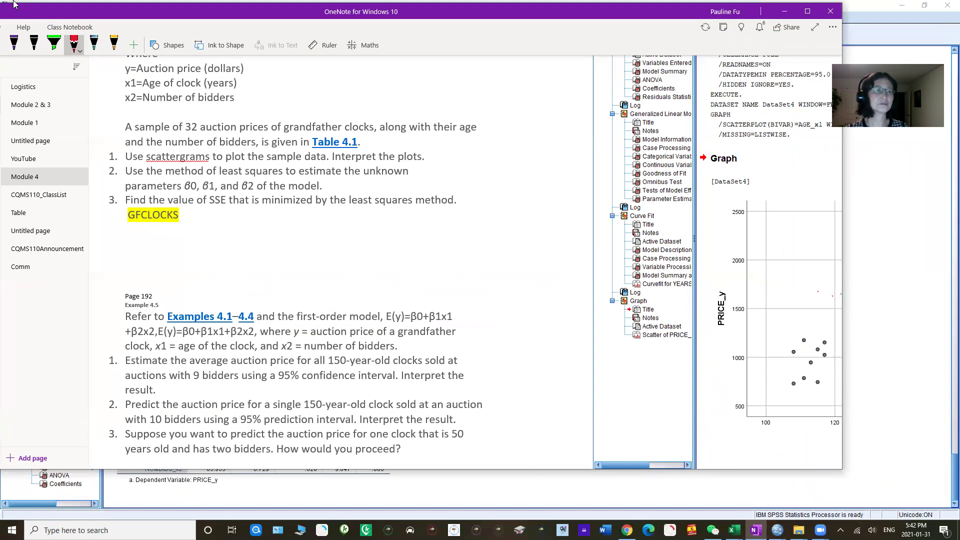
{"action": "left_click_drag", "start_coordinate": [125, 18], "coordinate": [251, 23]}
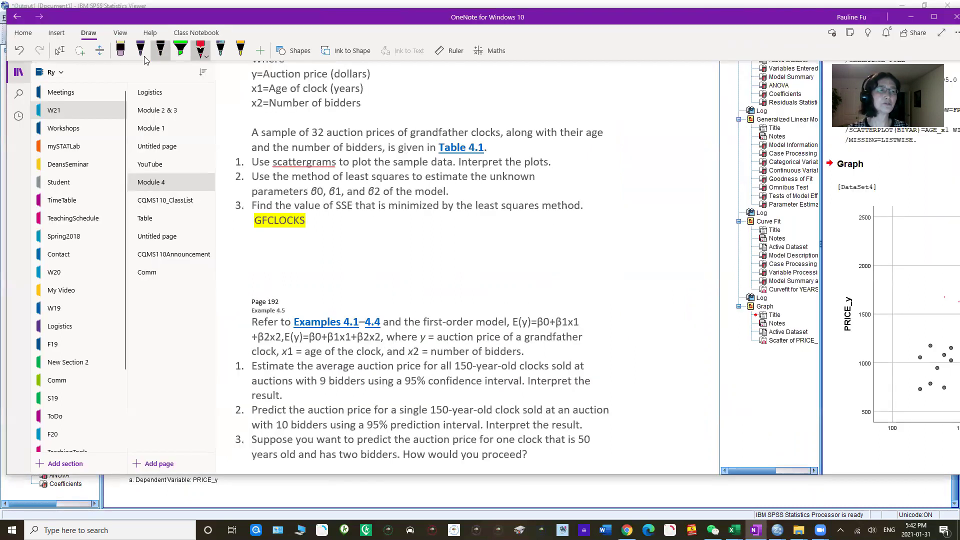
{"action": "left_click", "coordinate": [60, 51]}
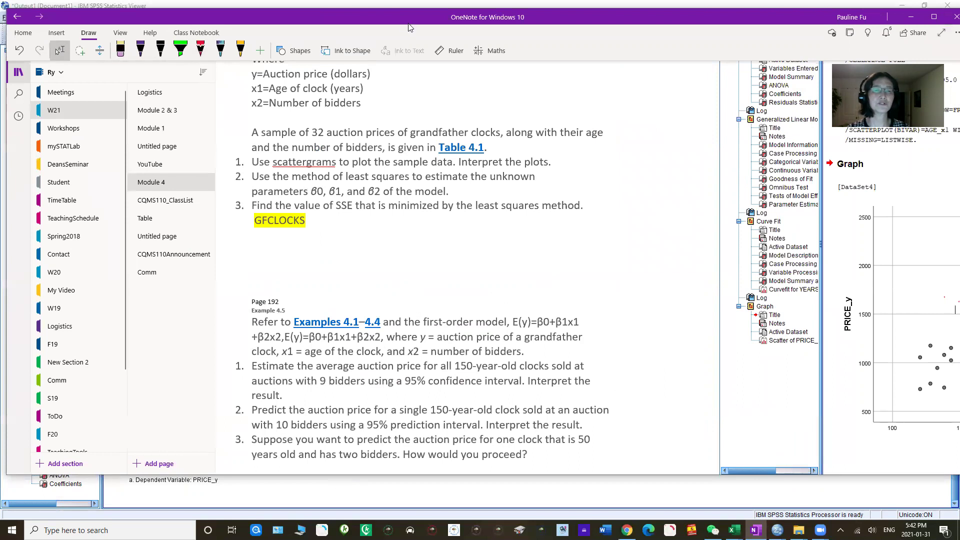
{"action": "left_click_drag", "start_coordinate": [398, 20], "coordinate": [335, 13]}
{"action": "left_click", "coordinate": [691, 488]}
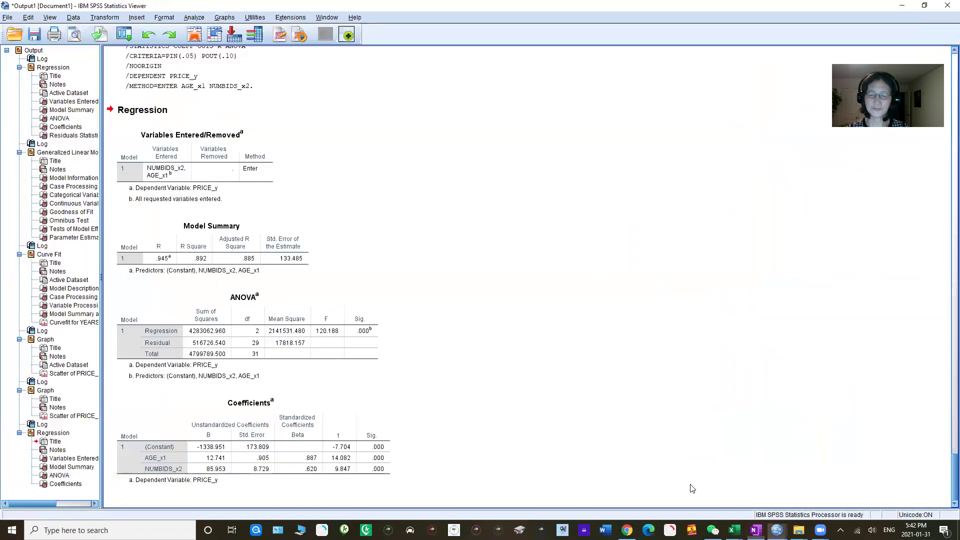
{"action": "left_click", "coordinate": [755, 530]}
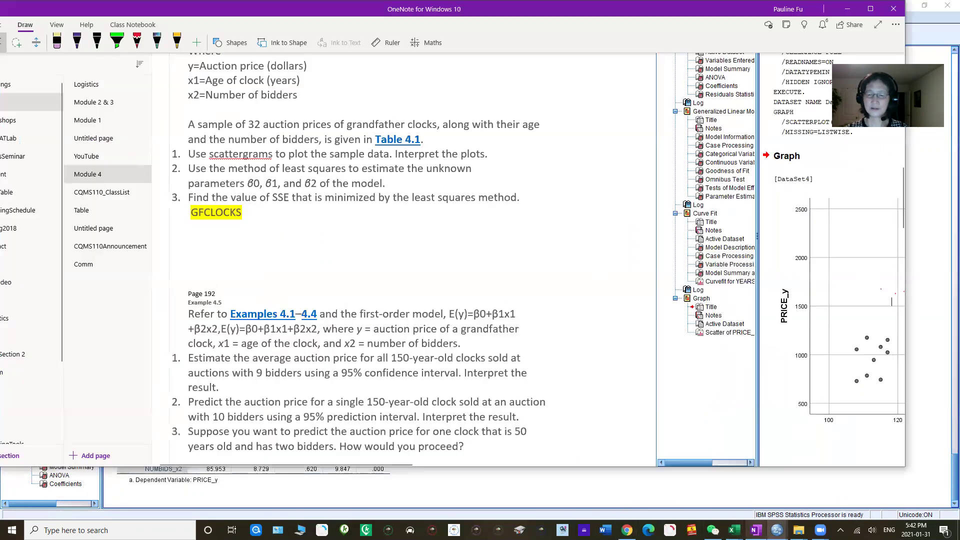
{"action": "left_click", "coordinate": [622, 505]}
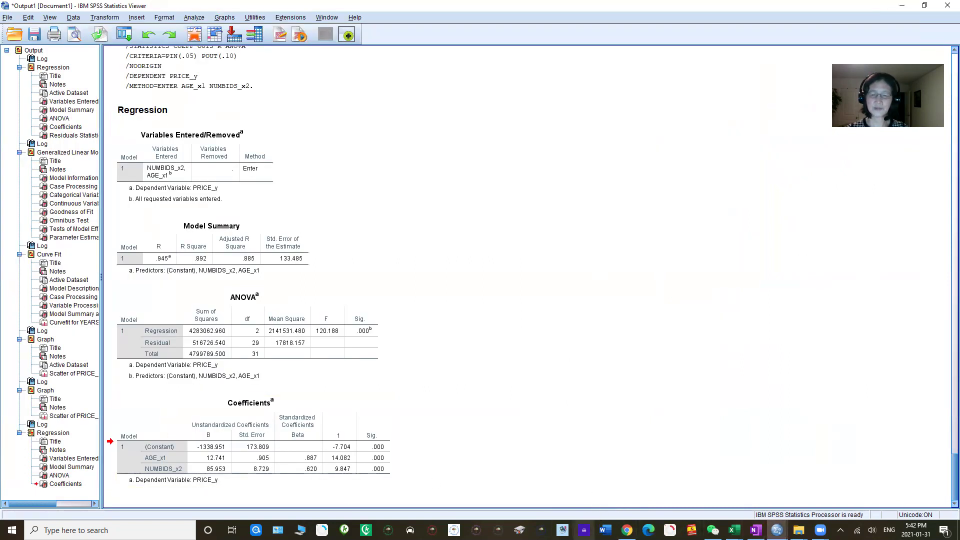
{"action": "mouse_move", "coordinate": [755, 530]}
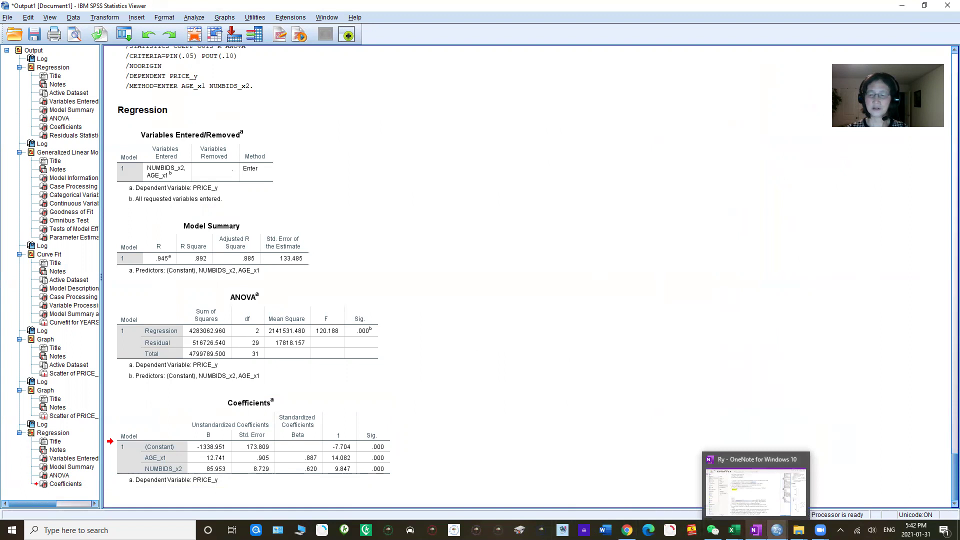
{"action": "left_click", "coordinate": [756, 487]}
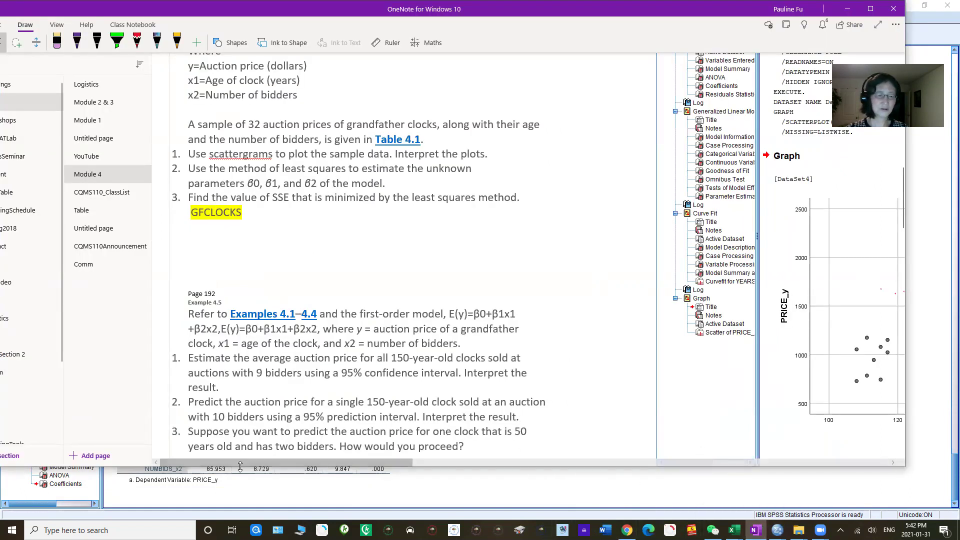
- Circle the residual sum of squares 516726.540 in the pasted ANOVA table in red ink and label it SSE
{"action": "left_click_drag", "start_coordinate": [478, 495], "coordinate": [435, 470]}
{"action": "left_click_drag", "start_coordinate": [901, 199], "coordinate": [903, 372]}
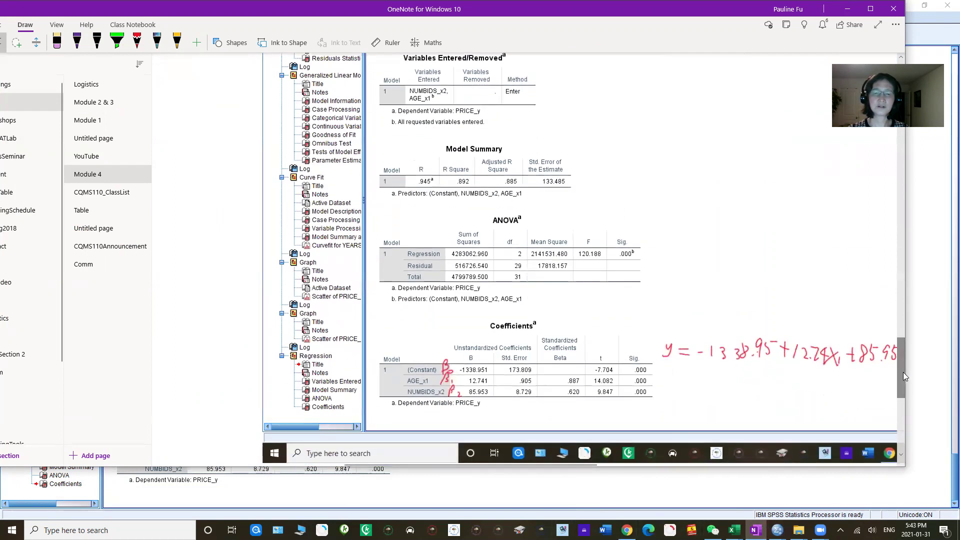
{"action": "left_click", "coordinate": [136, 42]}
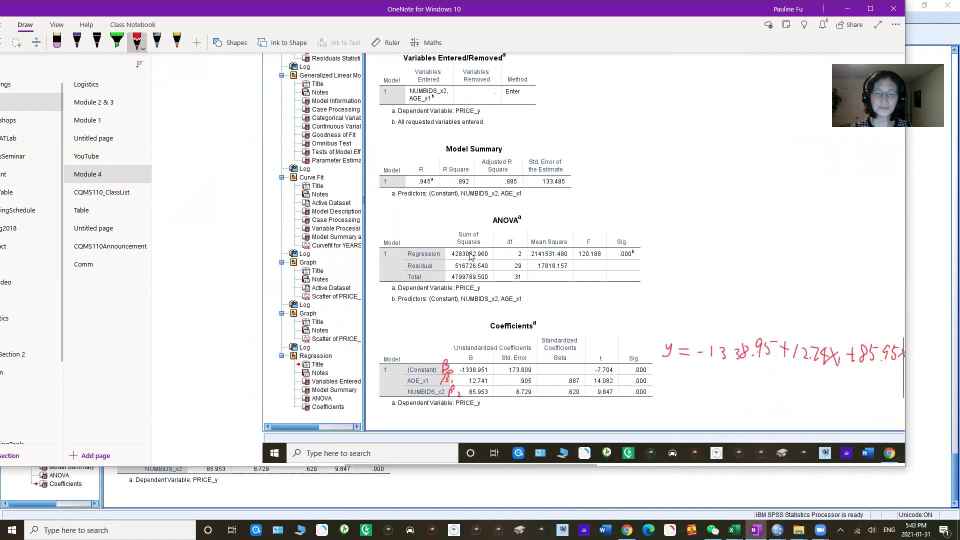
{"action": "mouse_move", "coordinate": [452, 269]}
{"action": "left_mouse_down"}
{"action": "mouse_move", "coordinate": [492, 265]}
{"action": "mouse_move", "coordinate": [450, 266]}
{"action": "left_mouse_up"}
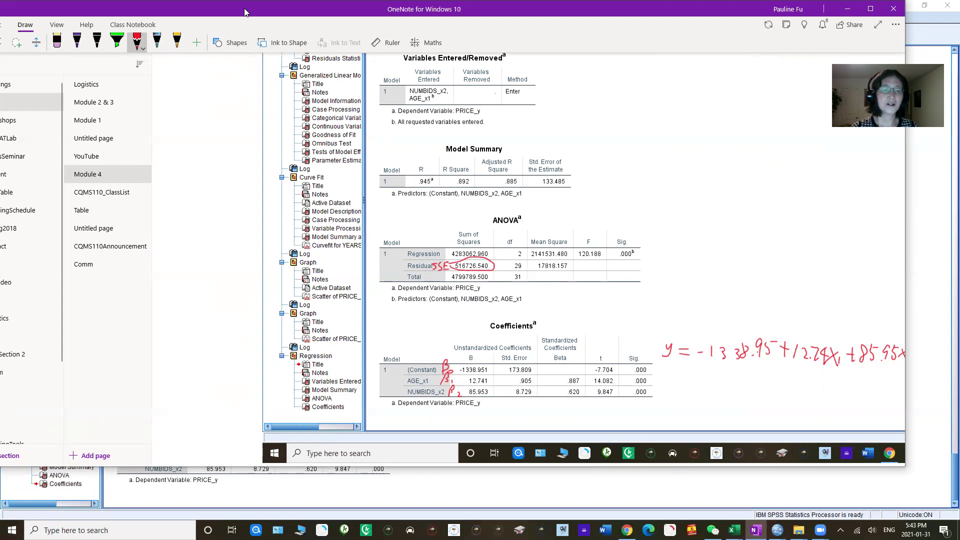
- Return to Example 4.5 on the Module 4 page and read its model and interval questions
{"action": "left_click_drag", "start_coordinate": [246, 12], "coordinate": [337, 35]}
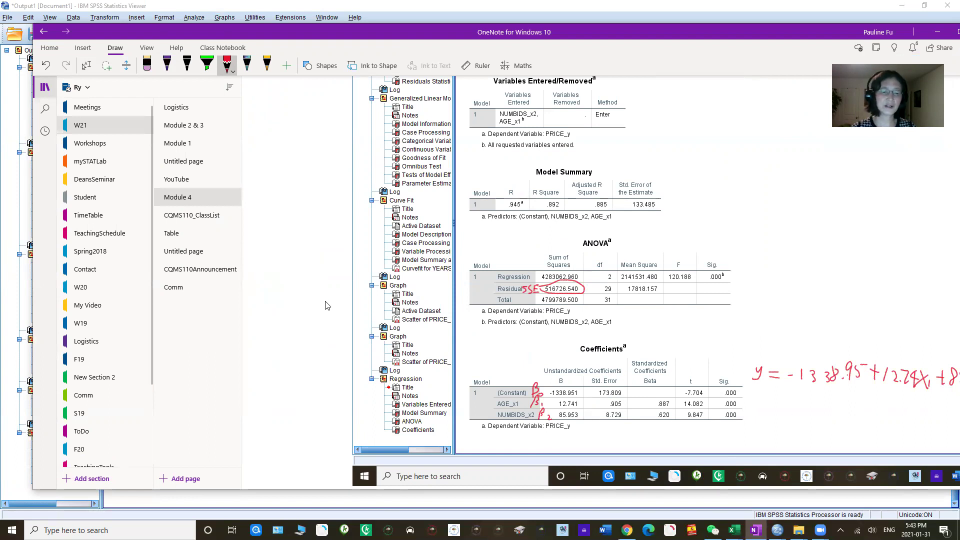
{"action": "left_click", "coordinate": [385, 501]}
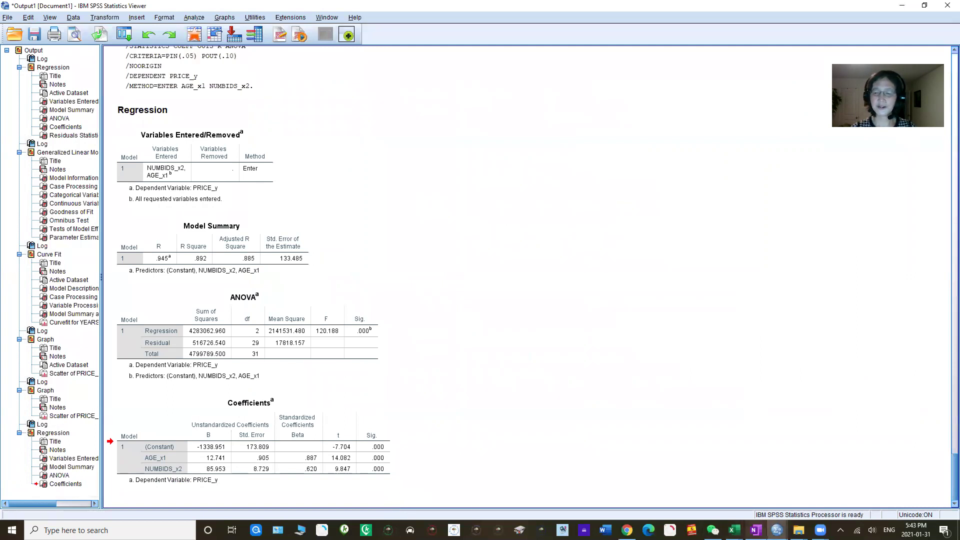
{"action": "left_click", "coordinate": [755, 530]}
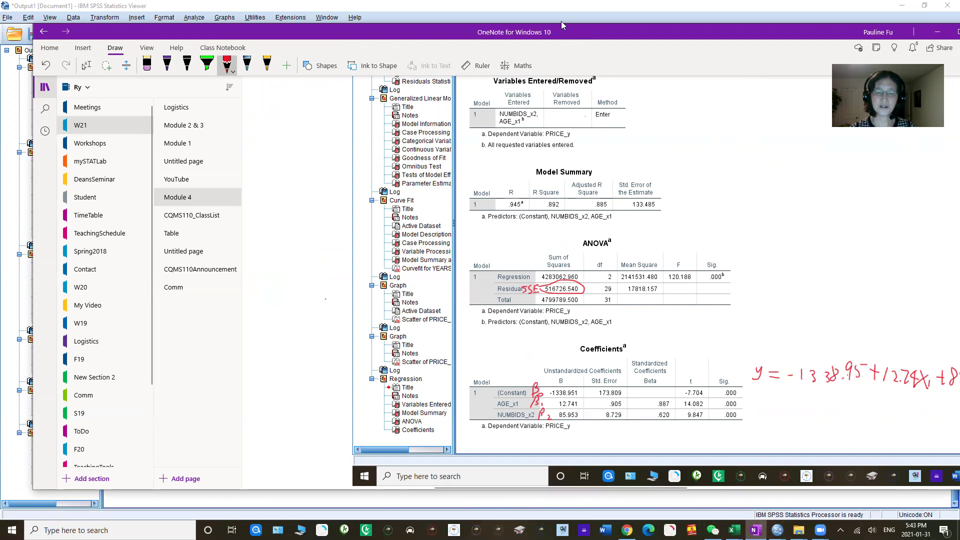
{"action": "left_click_drag", "start_coordinate": [562, 25], "coordinate": [558, 12]}
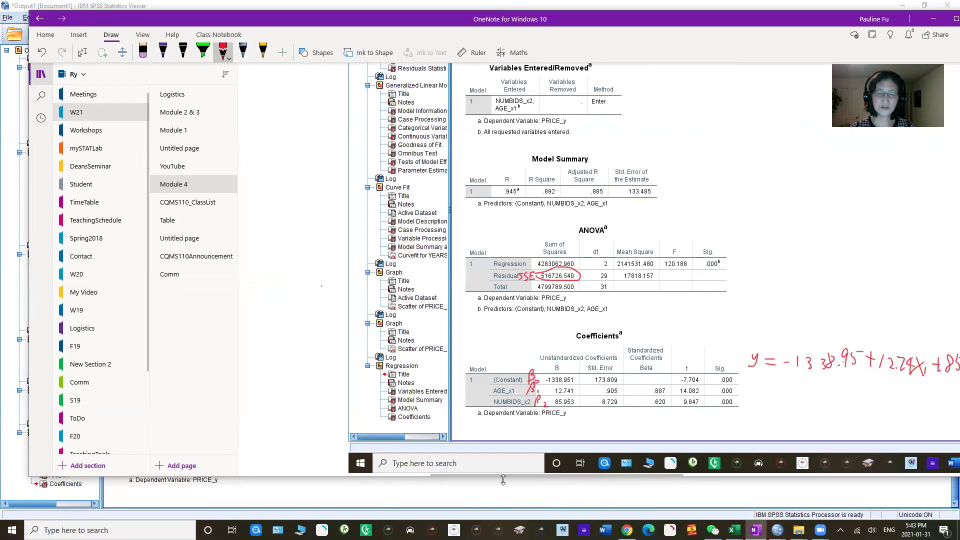
{"action": "left_click_drag", "start_coordinate": [508, 472], "coordinate": [312, 472]}
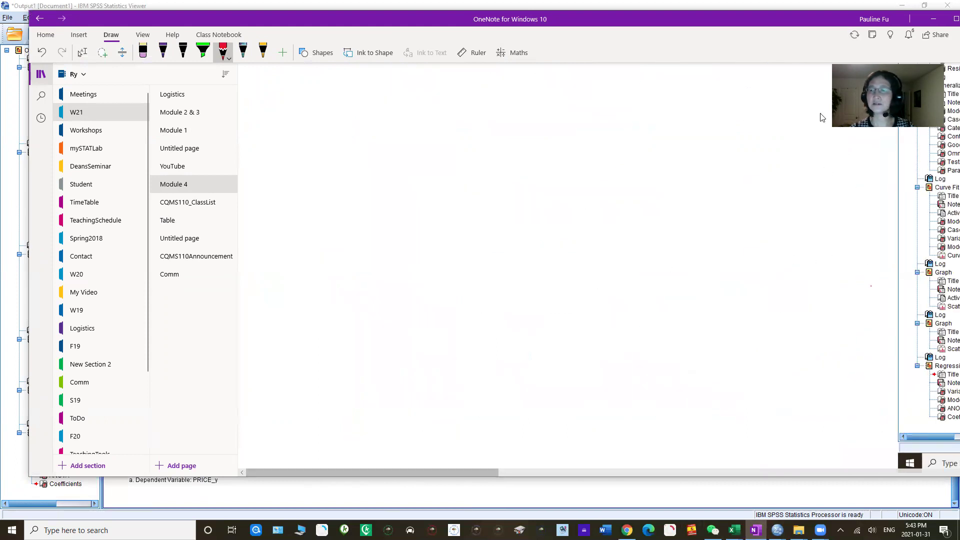
{"action": "left_click_drag", "start_coordinate": [805, 24], "coordinate": [733, 59]}
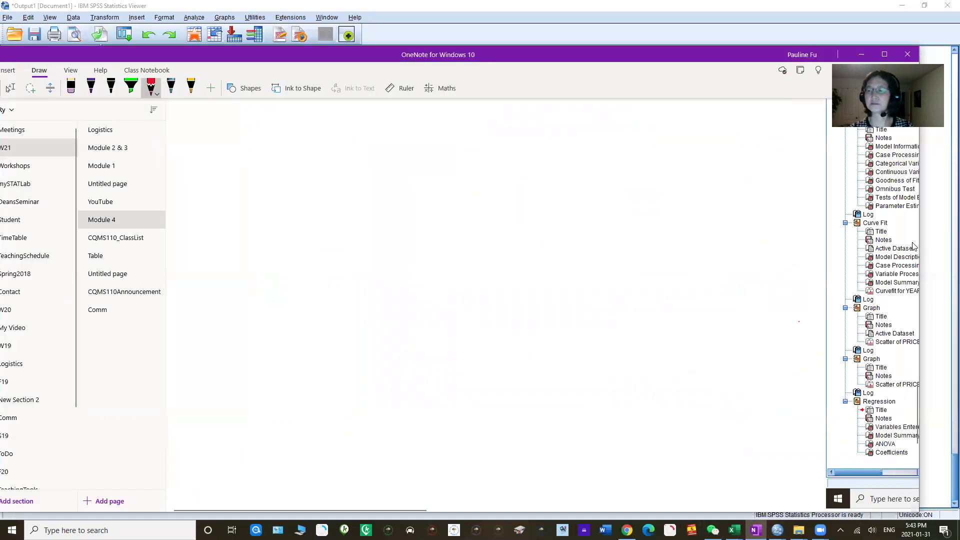
{"action": "left_click_drag", "start_coordinate": [915, 339], "coordinate": [905, 254]}
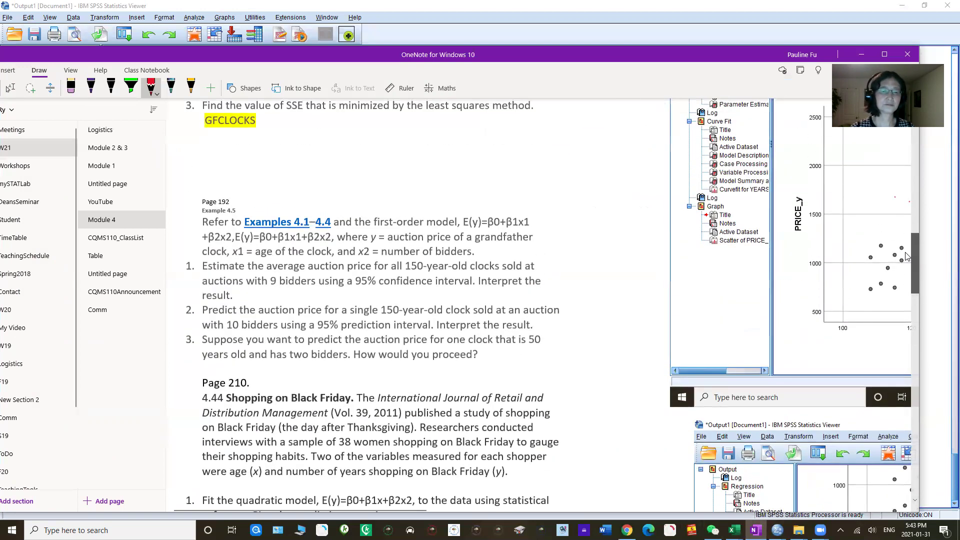
{"action": "left_click_drag", "start_coordinate": [905, 255], "coordinate": [909, 266]}
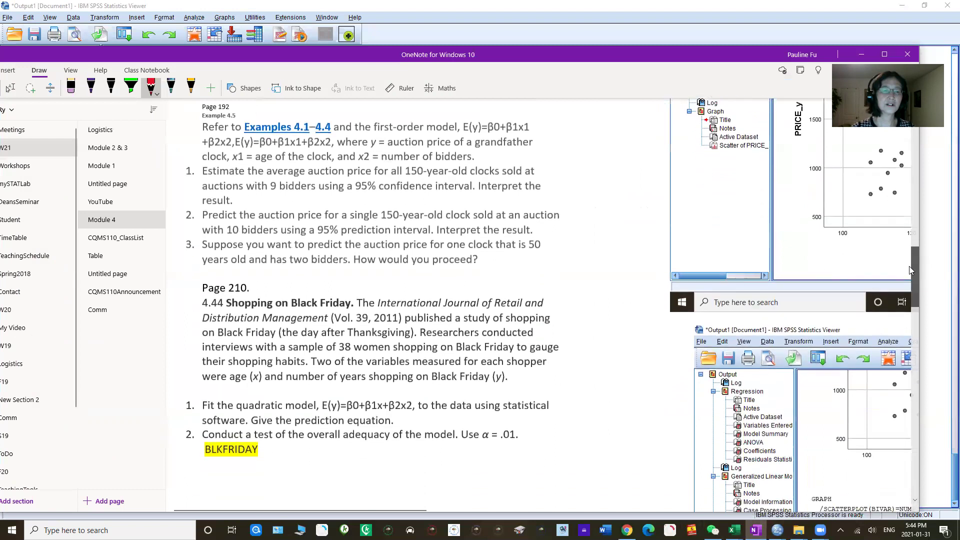
{"action": "left_click", "coordinate": [155, 90]}
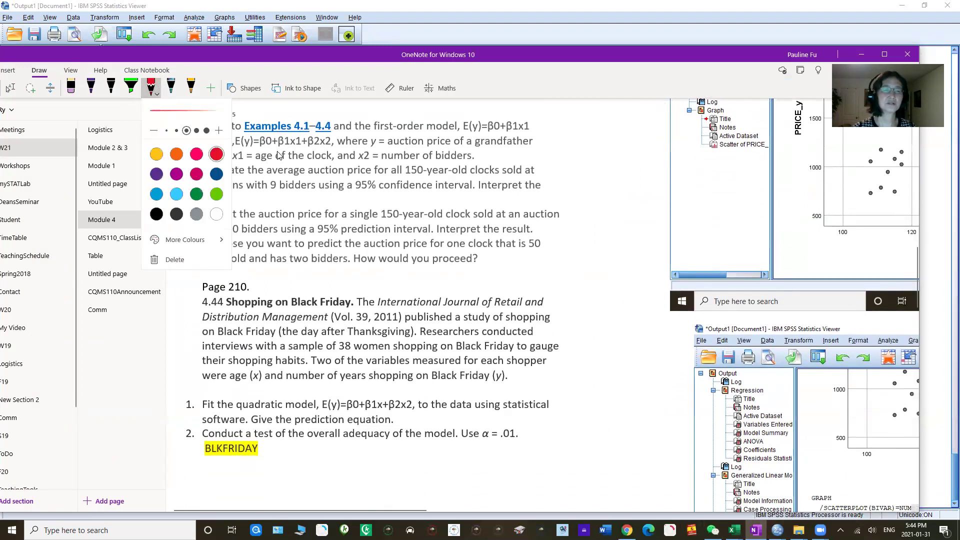
{"action": "left_click", "coordinate": [295, 156]}
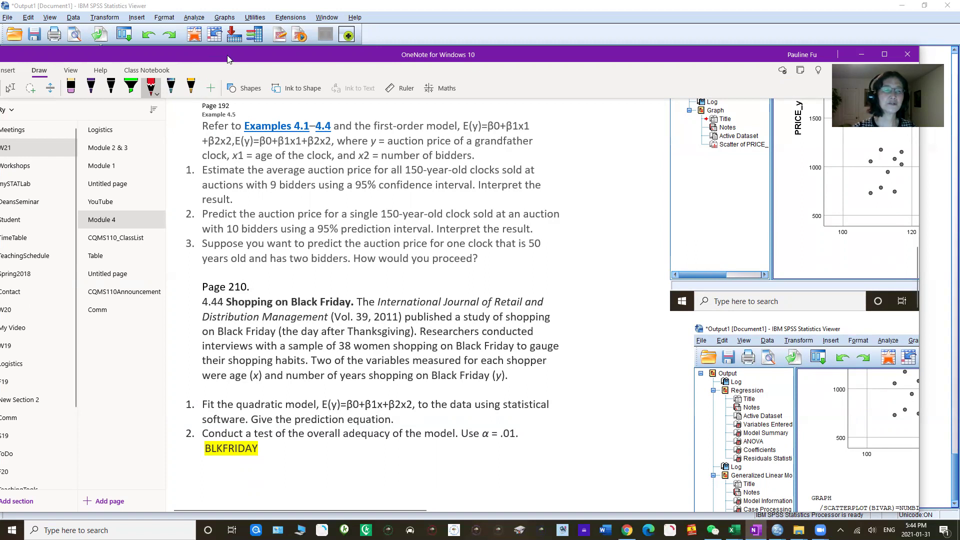
- Delete the duplicate equation E(y)=β0+β1x1+β2x2 from the Example 4.5 introduction, leaving one comma before "where"
{"action": "left_click_drag", "start_coordinate": [228, 59], "coordinate": [247, 57]}
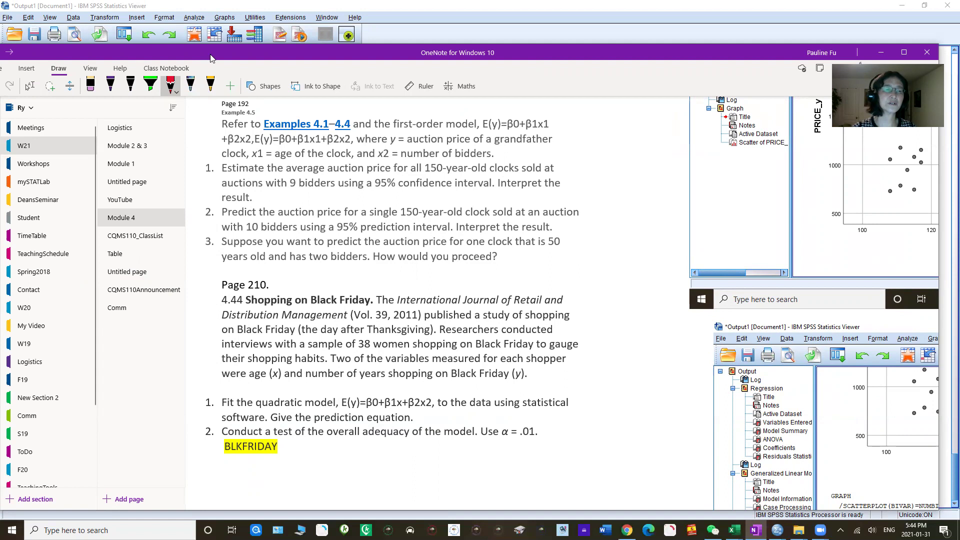
{"action": "left_click_drag", "start_coordinate": [210, 58], "coordinate": [249, 59]}
{"action": "left_click", "coordinate": [65, 89]}
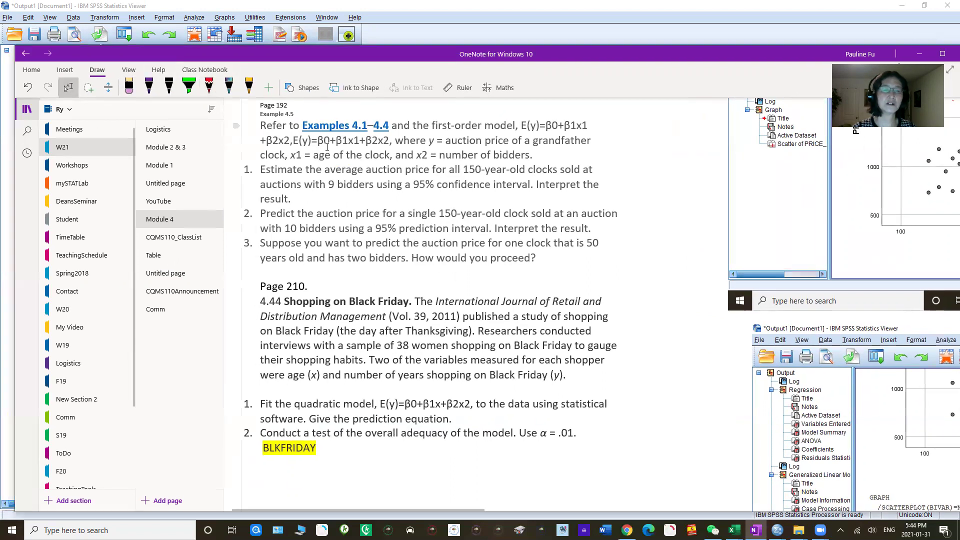
{"action": "left_click", "coordinate": [390, 141]}
{"action": "left_click_drag", "start_coordinate": [389, 141], "coordinate": [294, 141]}
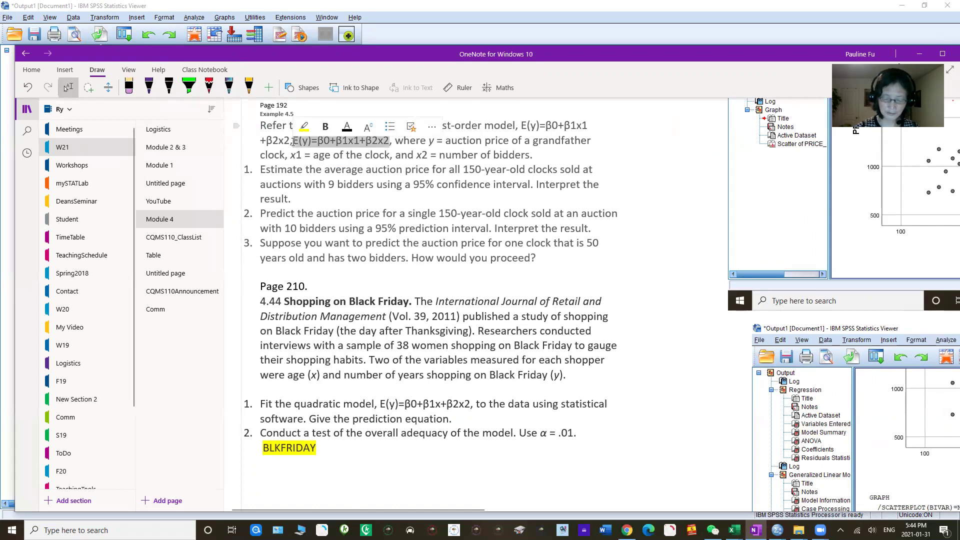
{"action": "key", "text": "Delete"}
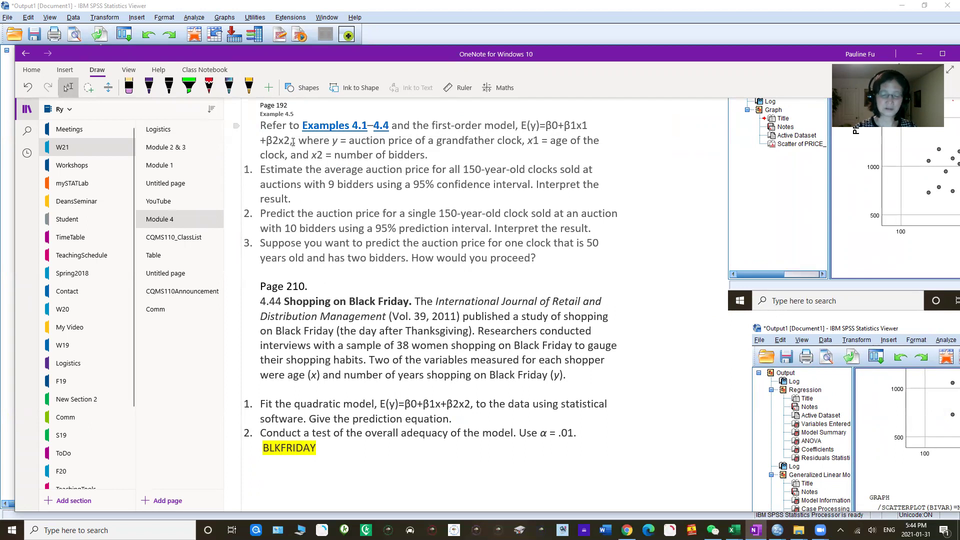
{"action": "key", "text": "Delete"}
{"action": "type", "text": ","}
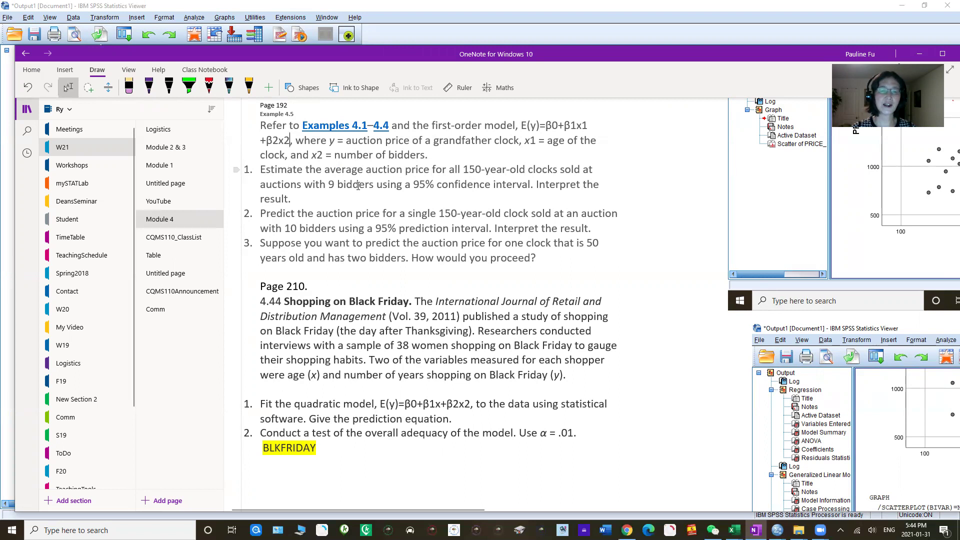
- Compare the first two Example 4.5 questions and change the number of bidders in question 2 to 9
{"action": "left_click_drag", "start_coordinate": [413, 186], "coordinate": [531, 189]}
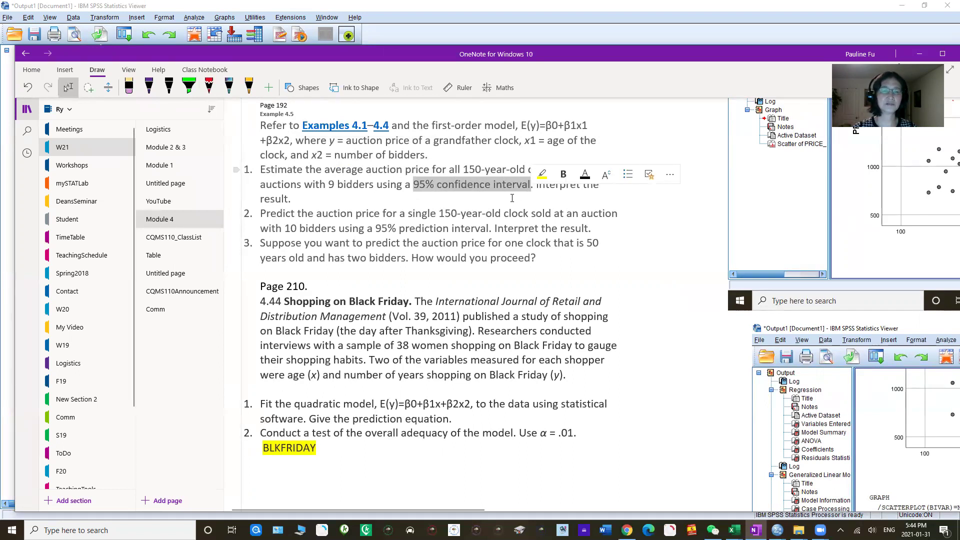
{"action": "left_click_drag", "start_coordinate": [324, 170], "coordinate": [367, 168]}
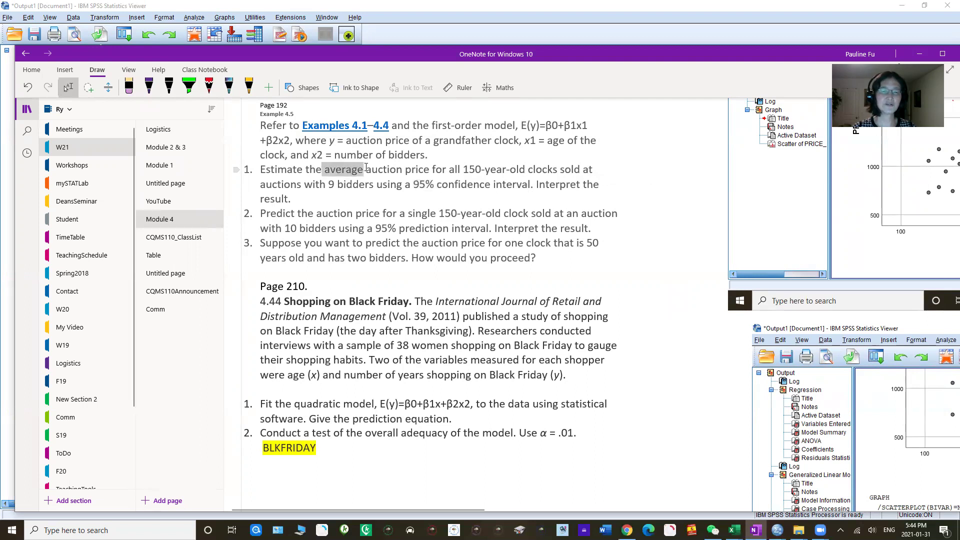
{"action": "left_click_drag", "start_coordinate": [265, 214], "coordinate": [368, 214]}
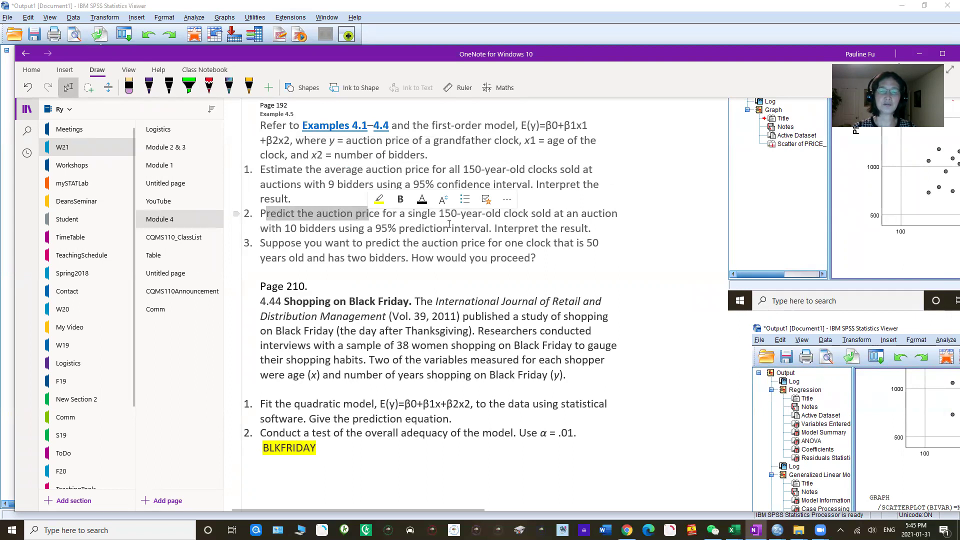
{"action": "left_click", "coordinate": [488, 220]}
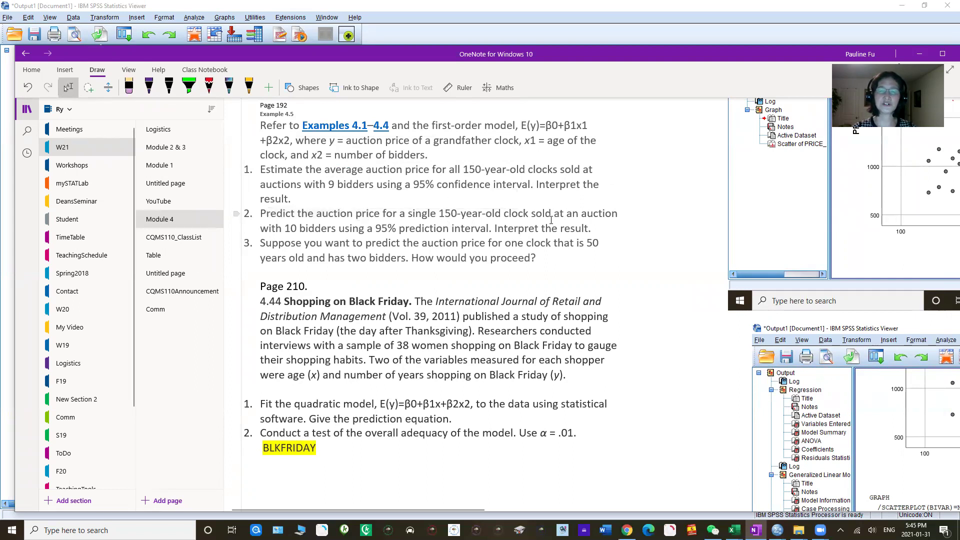
{"action": "left_click_drag", "start_coordinate": [298, 229], "coordinate": [284, 230]}
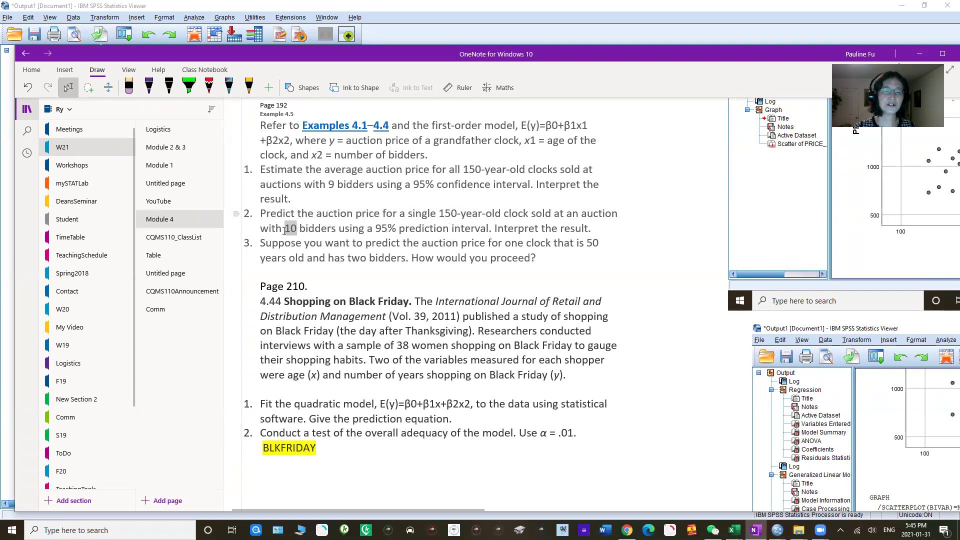
{"action": "type", "text": "9"}
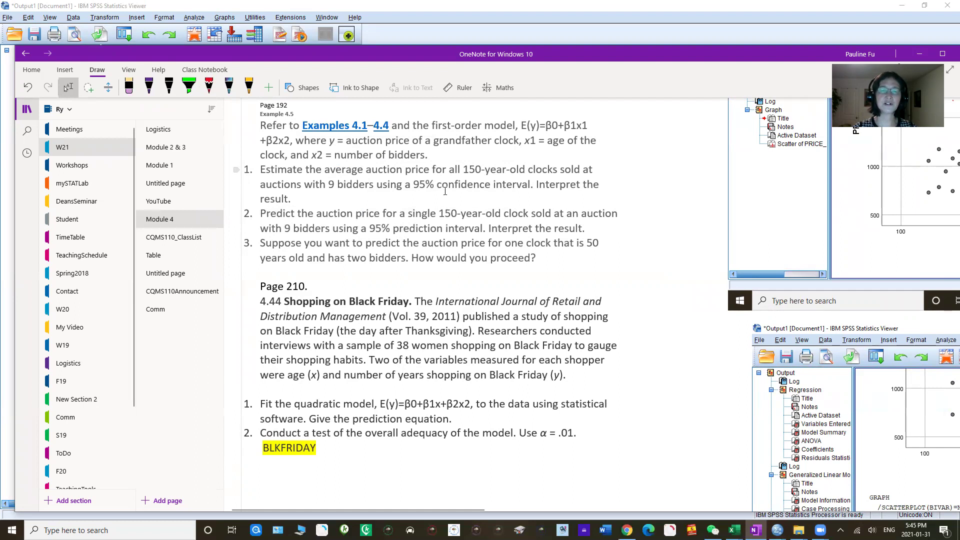
- Highlight "confidence interval" in question 1 and "prediction interval" in question 2 of Example 4.5 in yellow
{"action": "left_click_drag", "start_coordinate": [436, 185], "coordinate": [529, 185]}
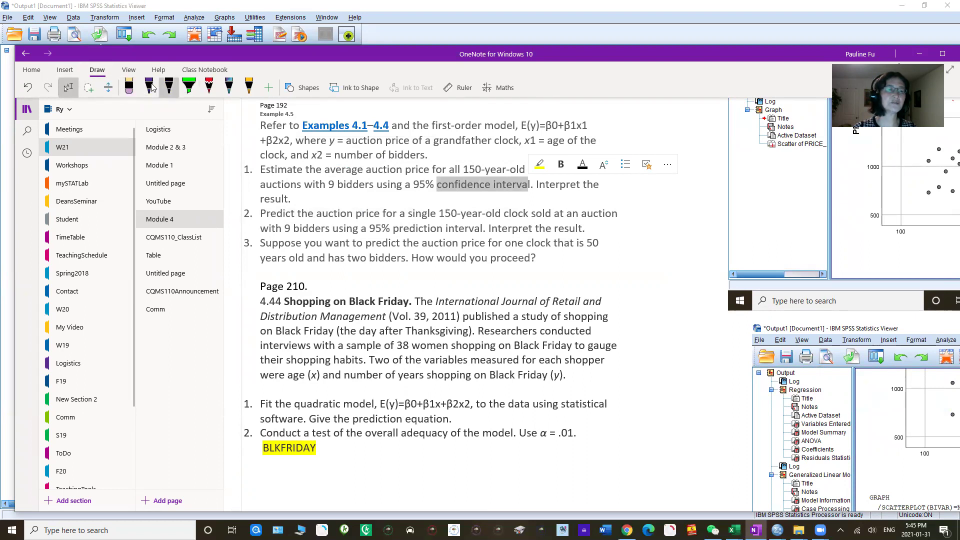
{"action": "left_click", "coordinate": [38, 73]}
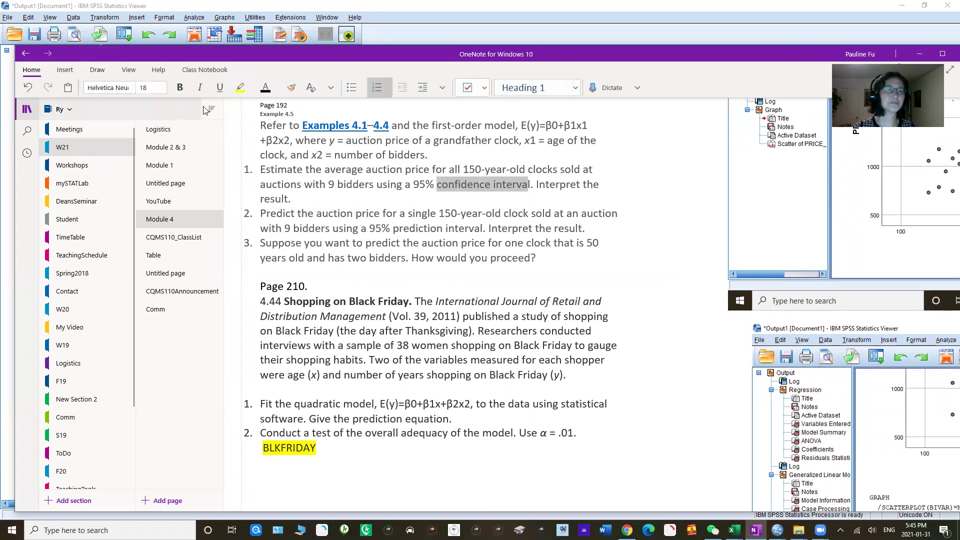
{"action": "left_click", "coordinate": [240, 89]}
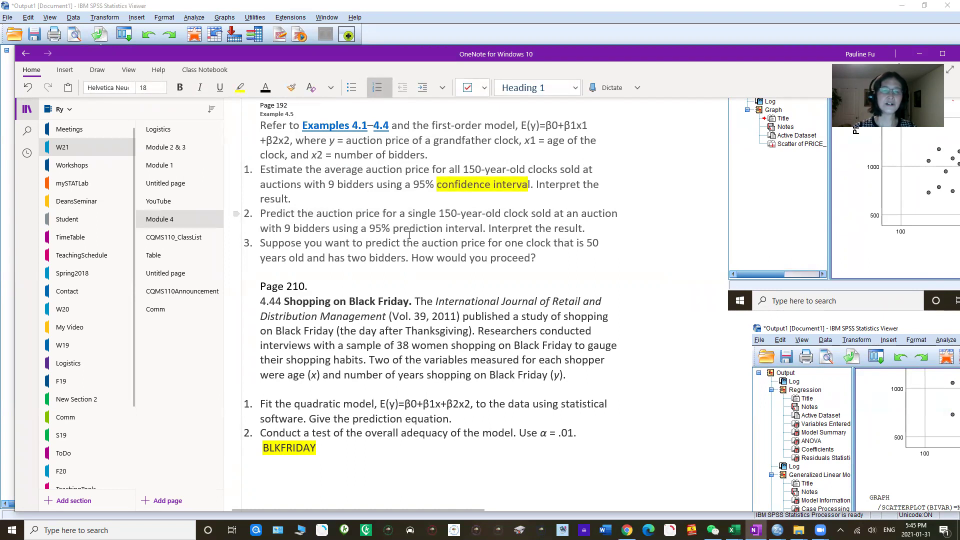
{"action": "left_click_drag", "start_coordinate": [393, 229], "coordinate": [482, 227]}
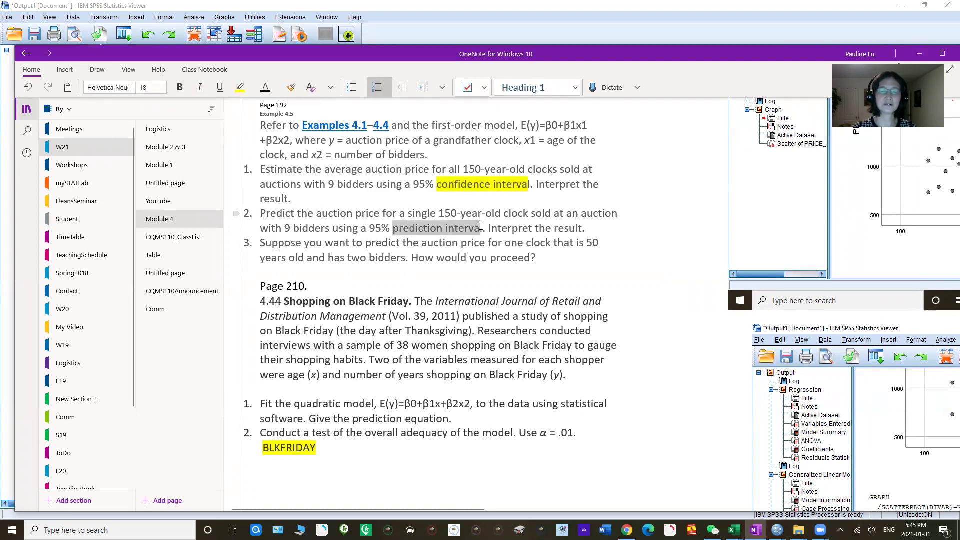
{"action": "left_click", "coordinate": [239, 89]}
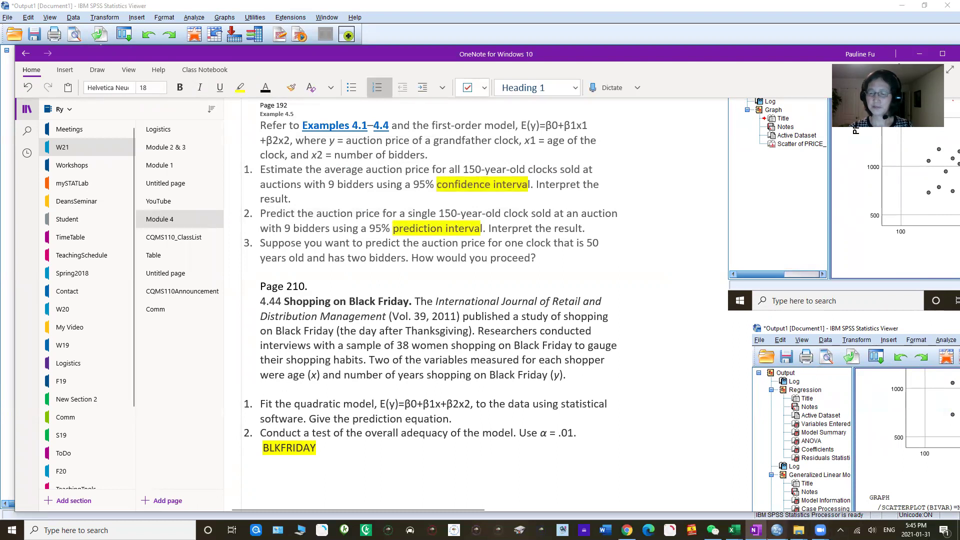
- Switch to the SPSS Data Editor holding the clock data and open the Linear Regression setup
{"action": "mouse_move", "coordinate": [776, 530]}
{"action": "left_click", "coordinate": [890, 483]}
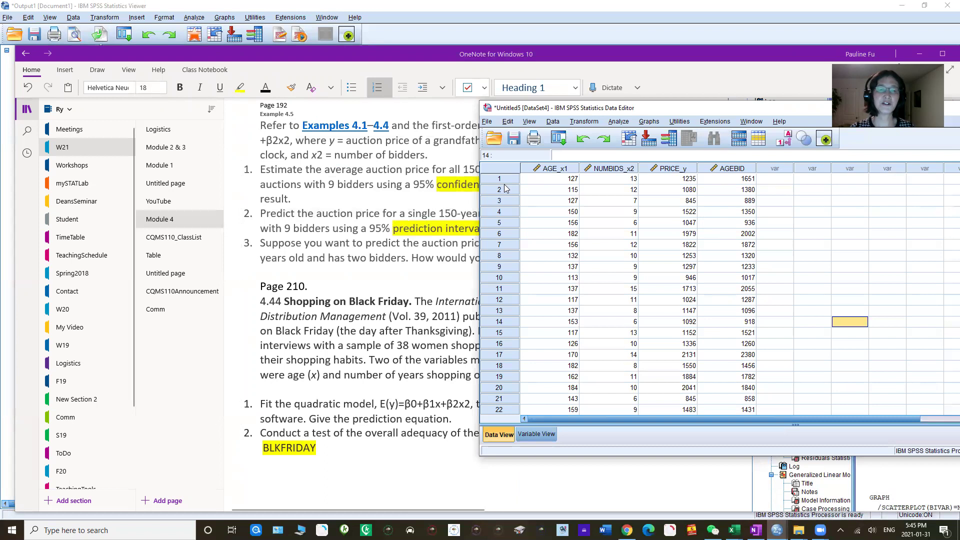
{"action": "left_click_drag", "start_coordinate": [707, 115], "coordinate": [704, 121]}
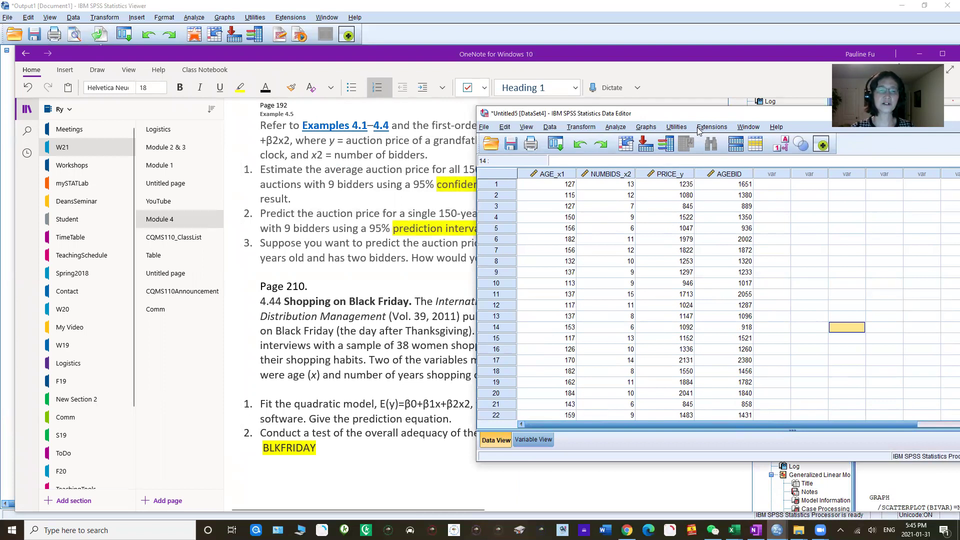
{"action": "left_click_drag", "start_coordinate": [704, 117], "coordinate": [403, 76]}
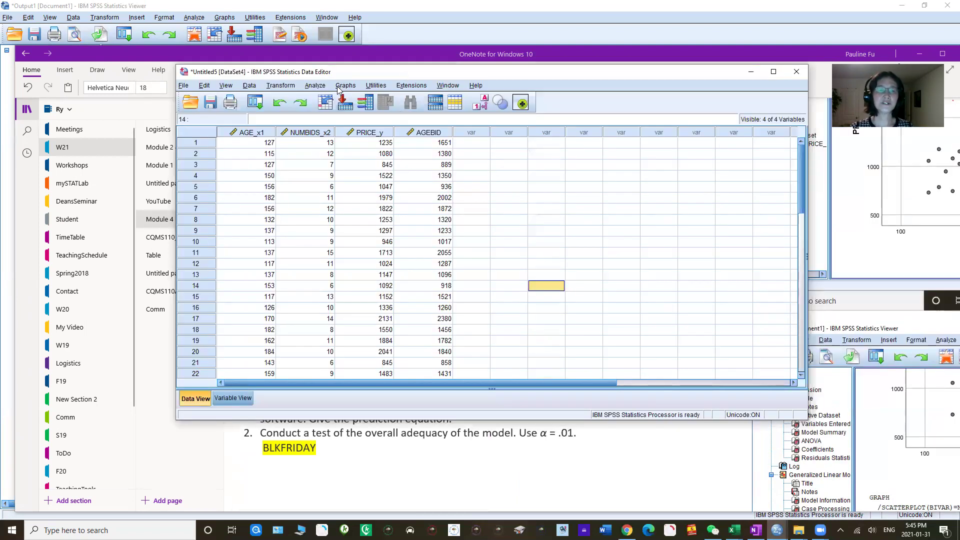
{"action": "left_click", "coordinate": [316, 86]}
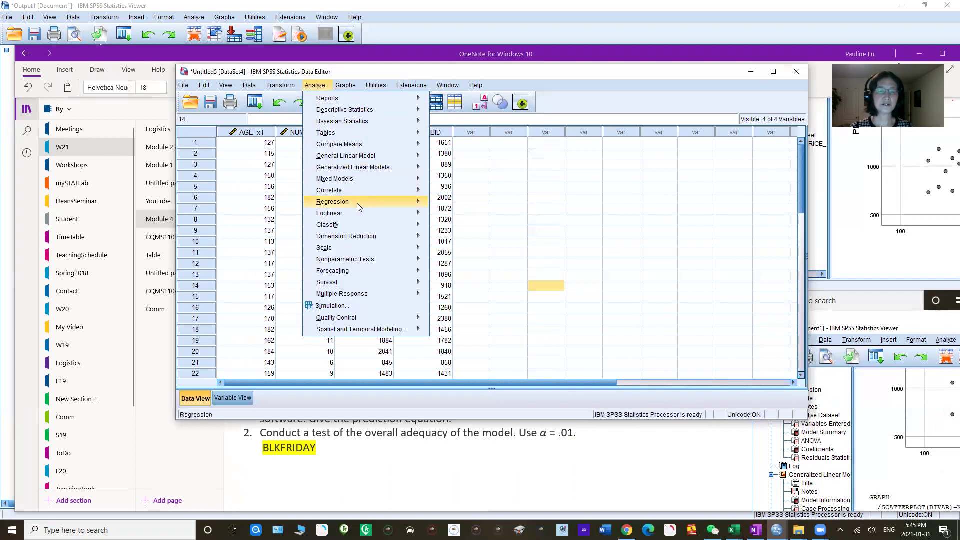
{"action": "mouse_move", "coordinate": [415, 204]}
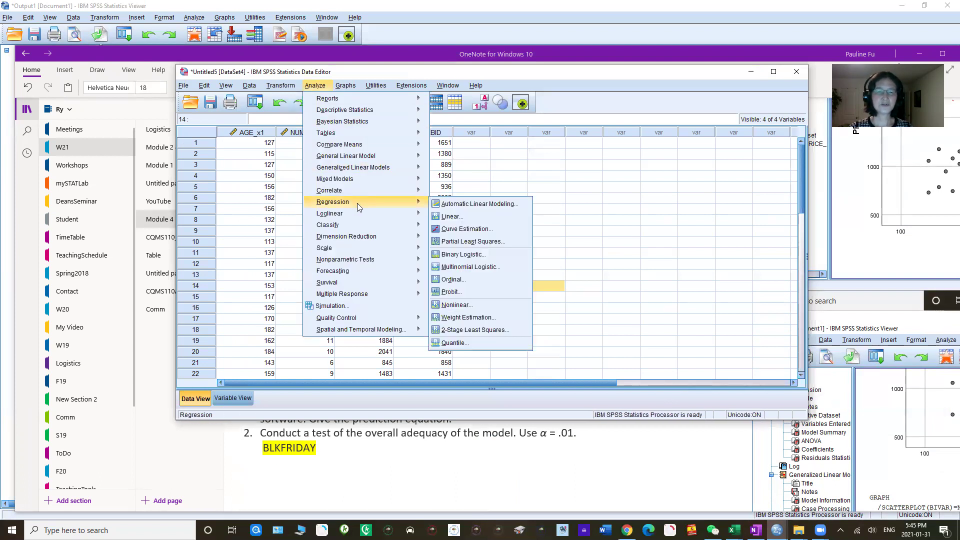
{"action": "left_click", "coordinate": [450, 216]}
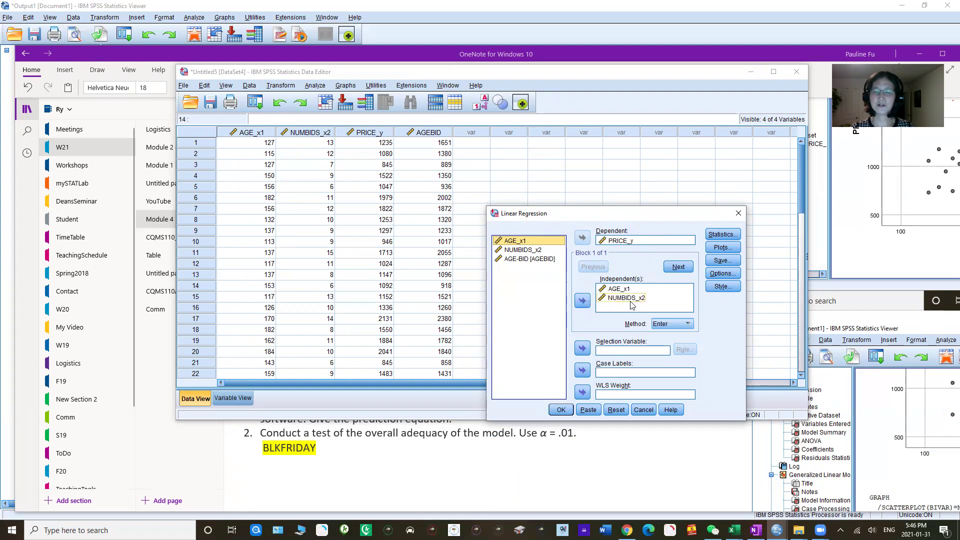
- Run the regression of PRICE_y on AGE_x1 and NUMBIDS_x2, saving Mean and Individual prediction intervals at 95% confidence
{"action": "left_click", "coordinate": [721, 260]}
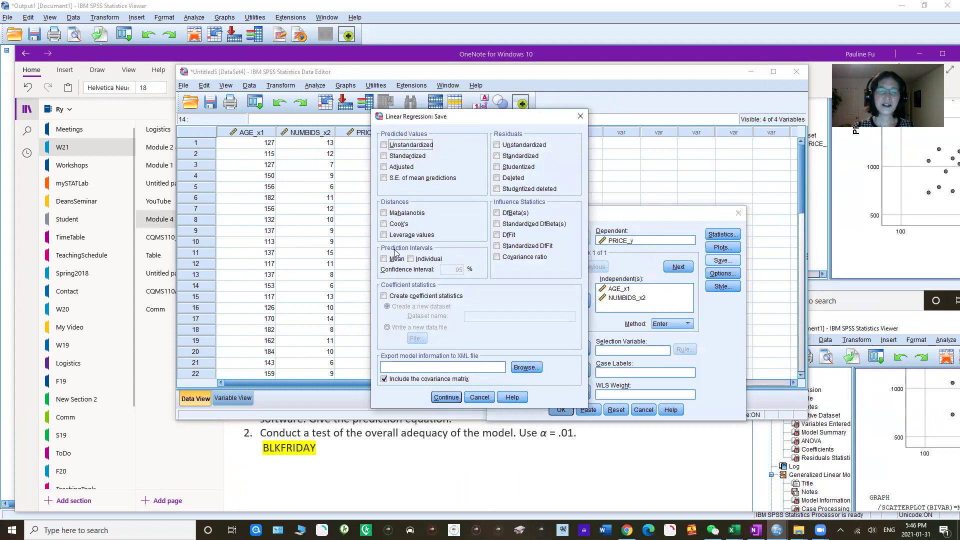
{"action": "left_click", "coordinate": [384, 259]}
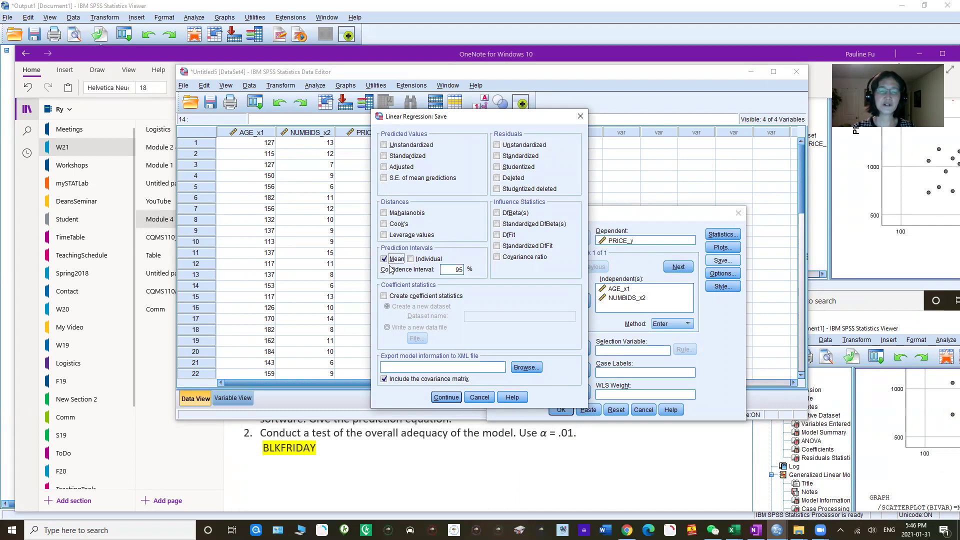
{"action": "left_click", "coordinate": [413, 260]}
{"action": "double_click", "coordinate": [457, 270]}
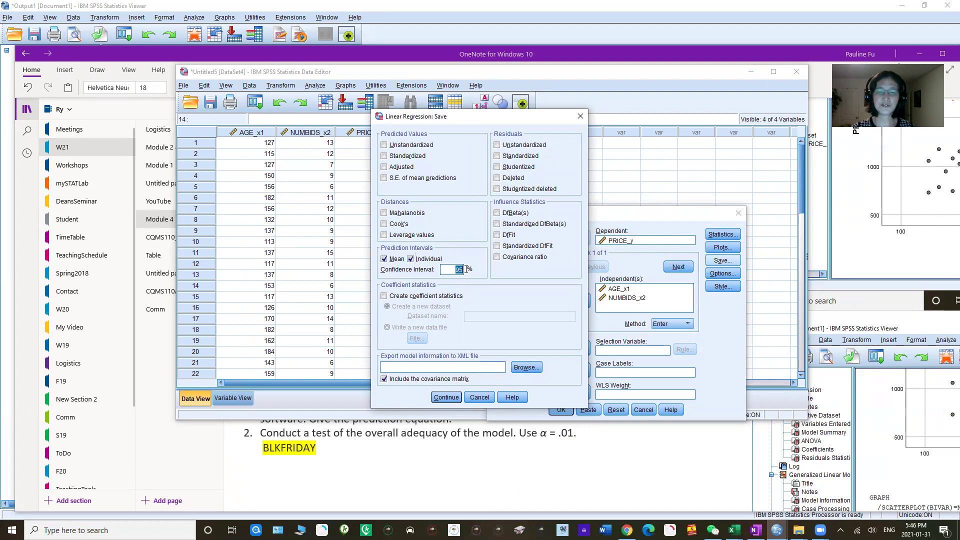
{"action": "left_click", "coordinate": [452, 271]}
{"action": "double_click", "coordinate": [451, 272]}
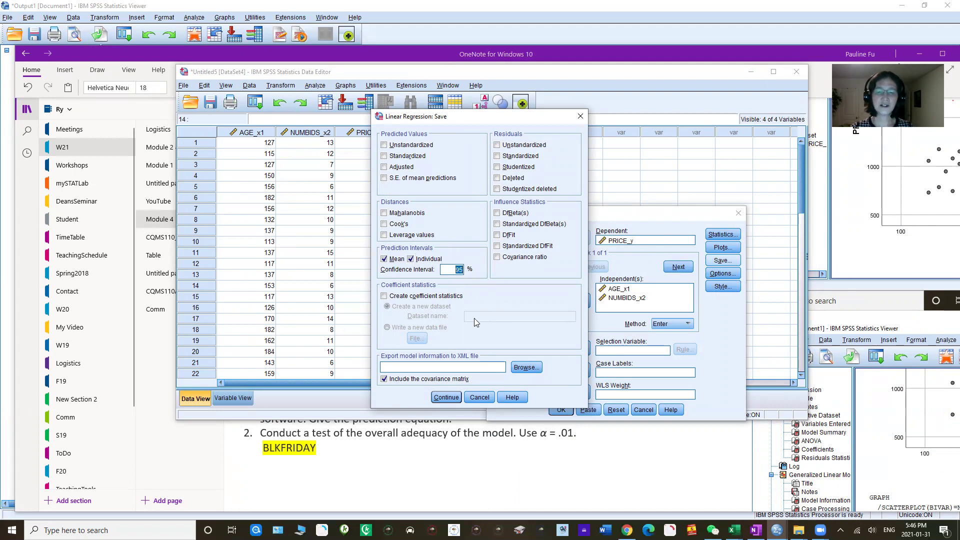
{"action": "left_click", "coordinate": [446, 397]}
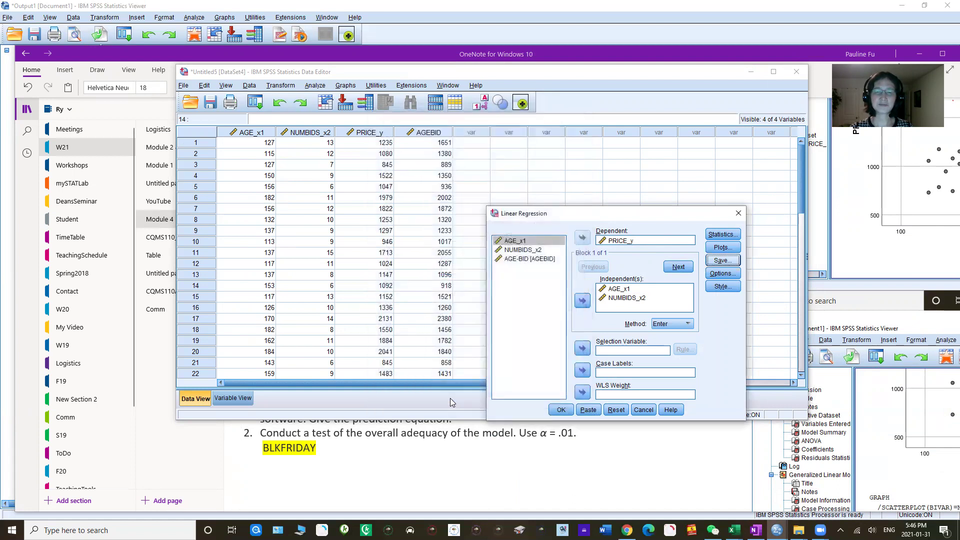
{"action": "left_click", "coordinate": [560, 410]}
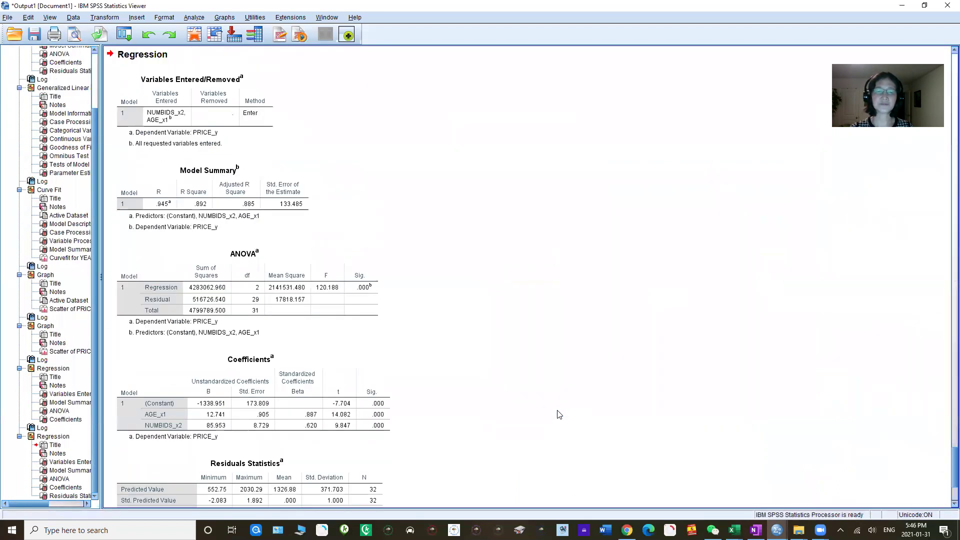
- Return to the Data Editor, check the four saved interval columns, and select case 4, the 150-year-old clock with 9 bidders
{"action": "left_click", "coordinate": [376, 391]}
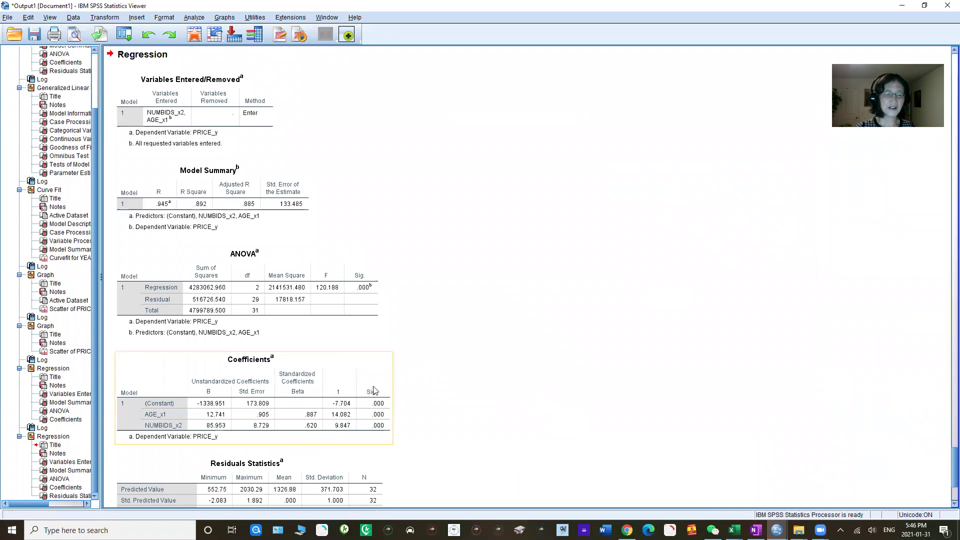
{"action": "left_click", "coordinate": [219, 277]}
{"action": "left_click", "coordinate": [376, 416]}
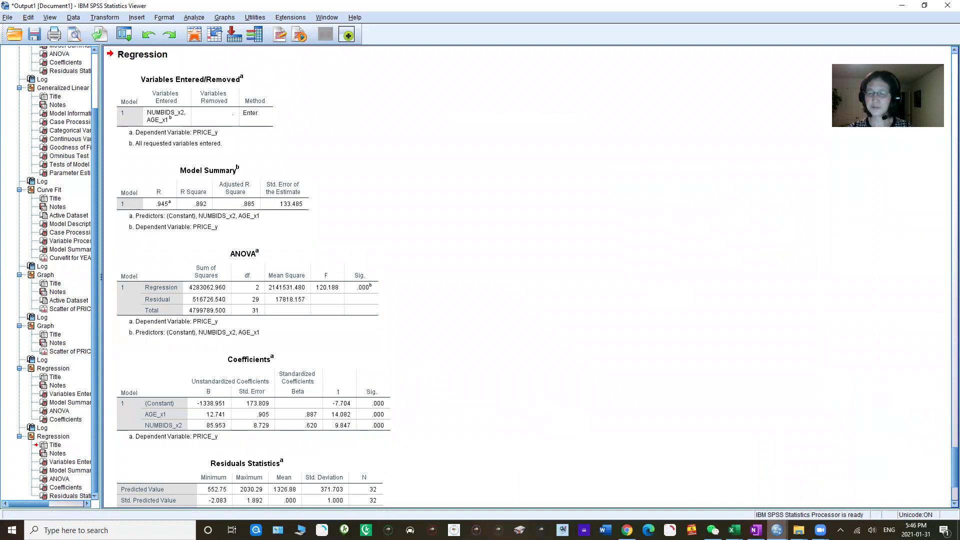
{"action": "mouse_move", "coordinate": [777, 530]}
{"action": "left_click", "coordinate": [874, 497]}
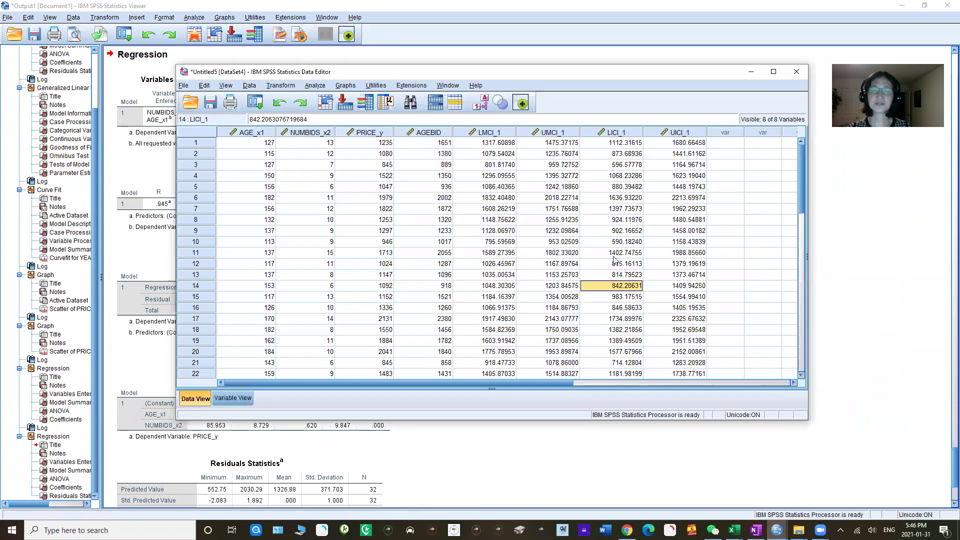
{"action": "left_click_drag", "start_coordinate": [478, 132], "coordinate": [680, 135]}
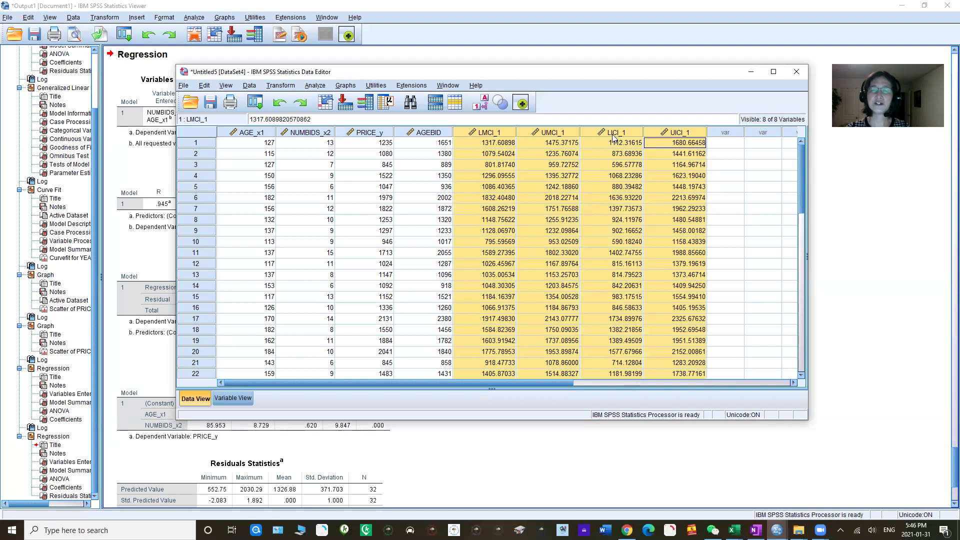
{"action": "mouse_move", "coordinate": [616, 134]}
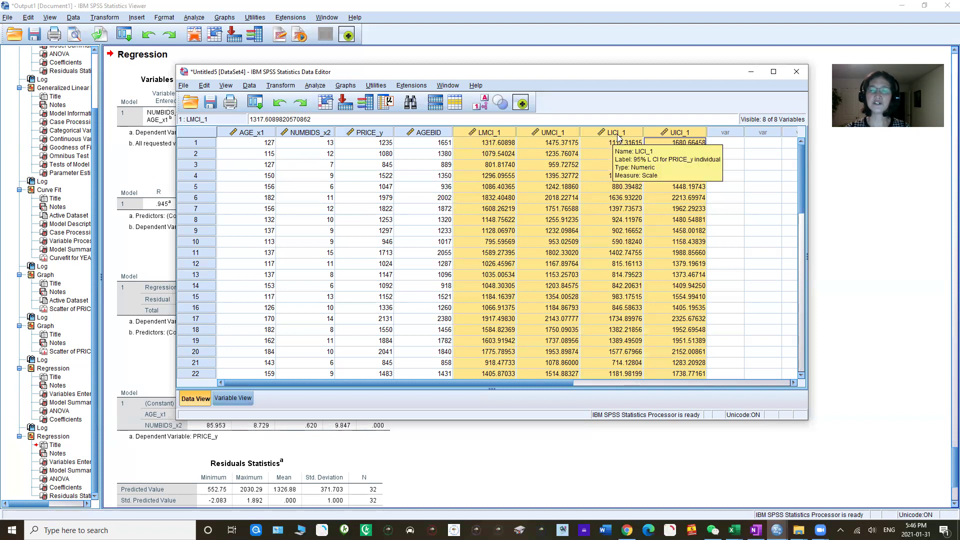
{"action": "mouse_move", "coordinate": [671, 136]}
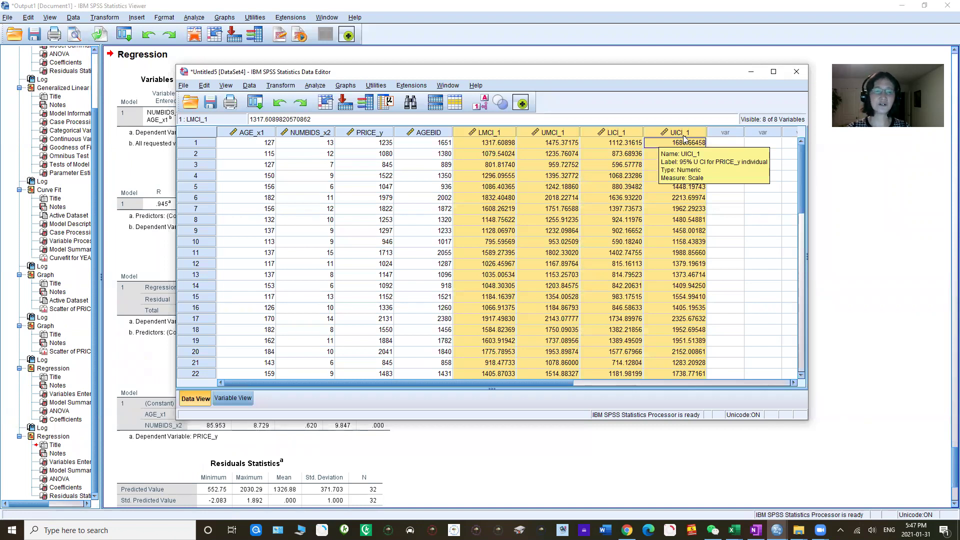
{"action": "left_click", "coordinate": [225, 176]}
{"action": "left_click", "coordinate": [201, 175]}
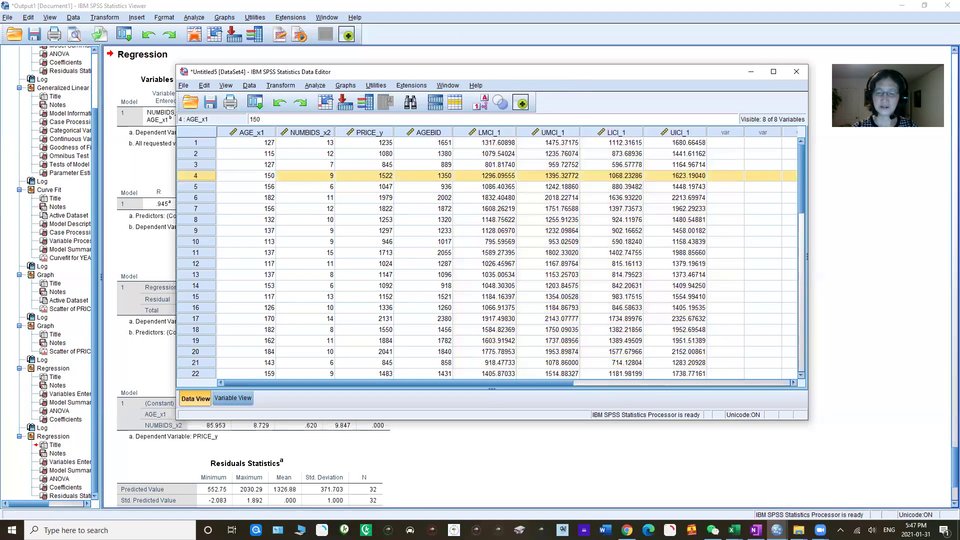
- Switch to OneNote and paste the screenshot of the SPSS windows into the blank area at the end of the Module 4 page
{"action": "key", "text": "alt+Tab"}
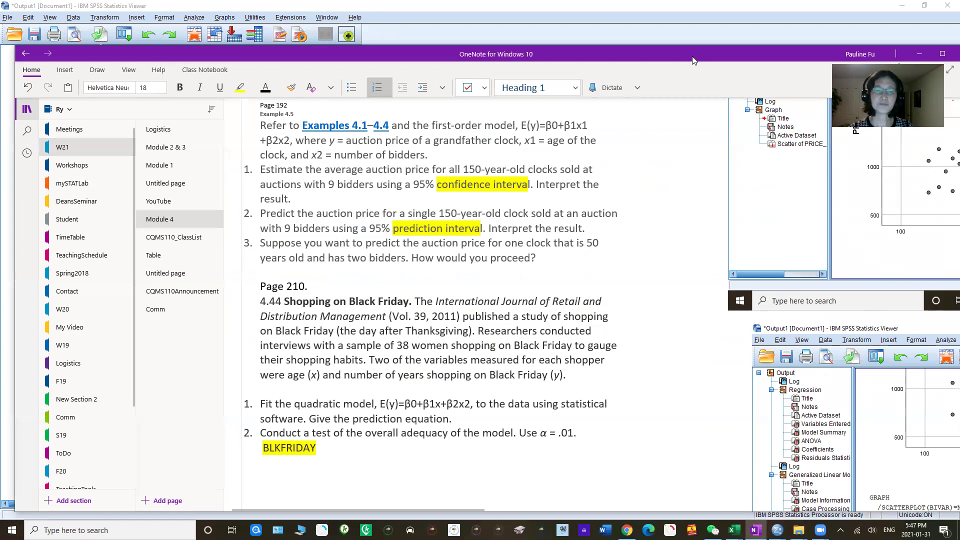
{"action": "left_click_drag", "start_coordinate": [576, 50], "coordinate": [453, 33]}
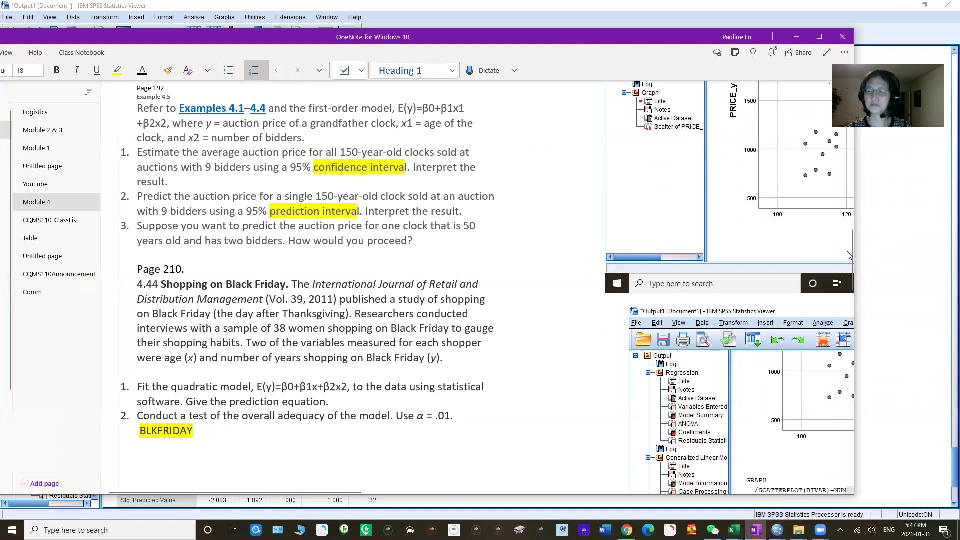
{"action": "left_click_drag", "start_coordinate": [853, 381], "coordinate": [851, 489]}
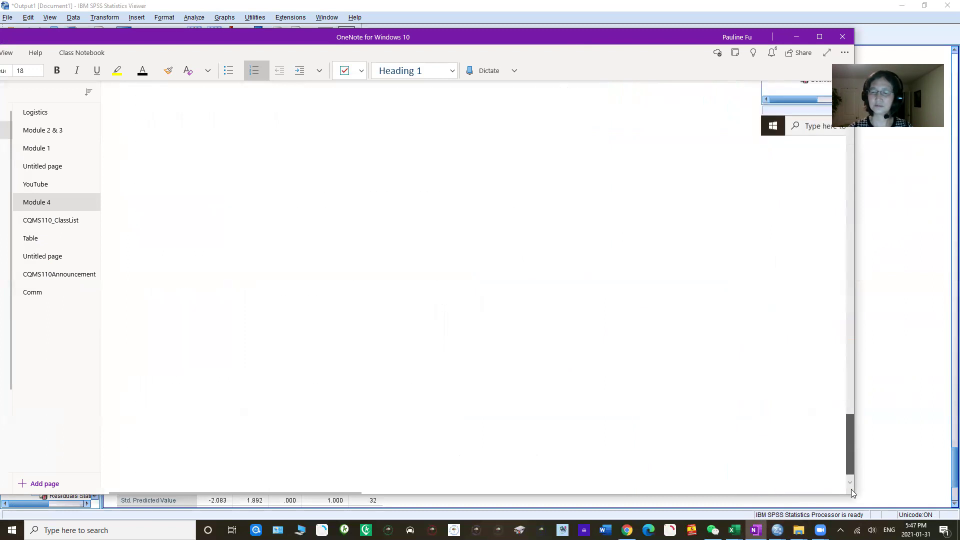
{"action": "left_click", "coordinate": [725, 174]}
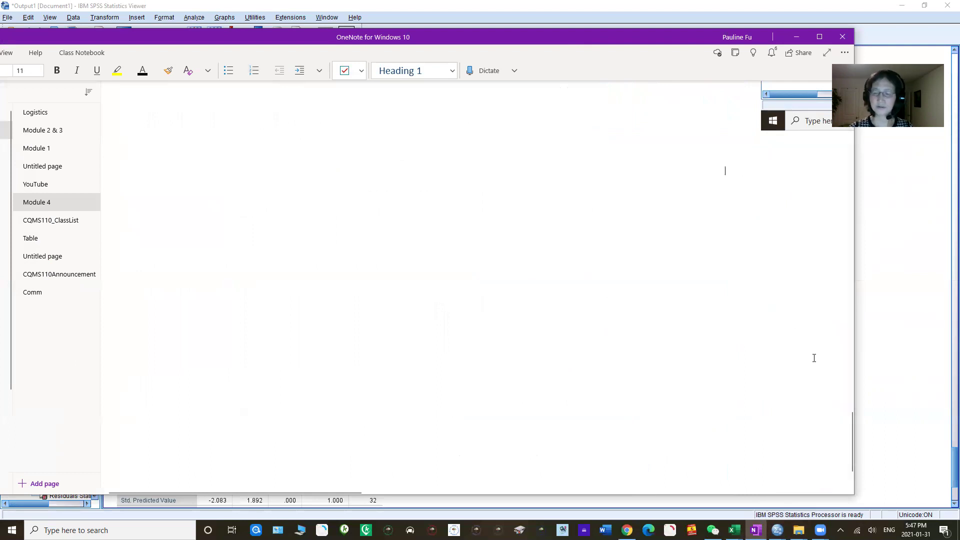
{"action": "key", "text": "ctrl+v"}
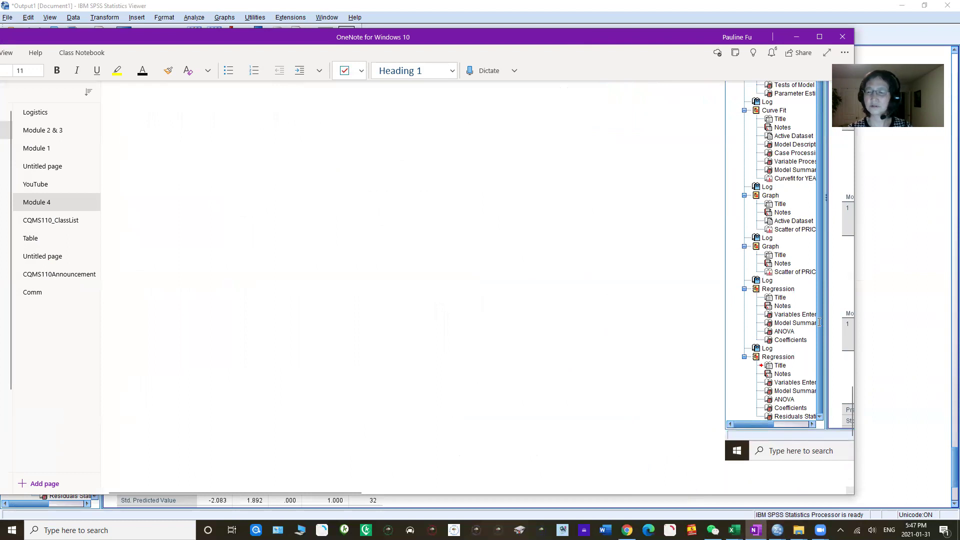
{"action": "key", "text": "ctrl+v"}
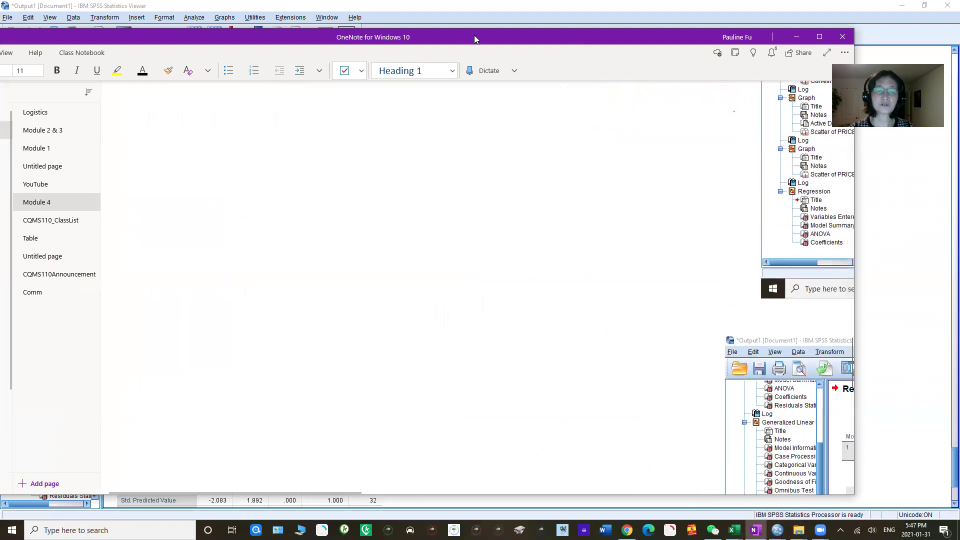
- Circle case 4's LMCI_1 and UMCI_1 values together, and its LICI_1 and UICI_1 values together, in red ink on the pasted screenshot
{"action": "left_click_drag", "start_coordinate": [474, 35], "coordinate": [496, 10]}
{"action": "scroll", "coordinate": [365, 466], "scroll_direction": "down", "scroll_amount": 1}
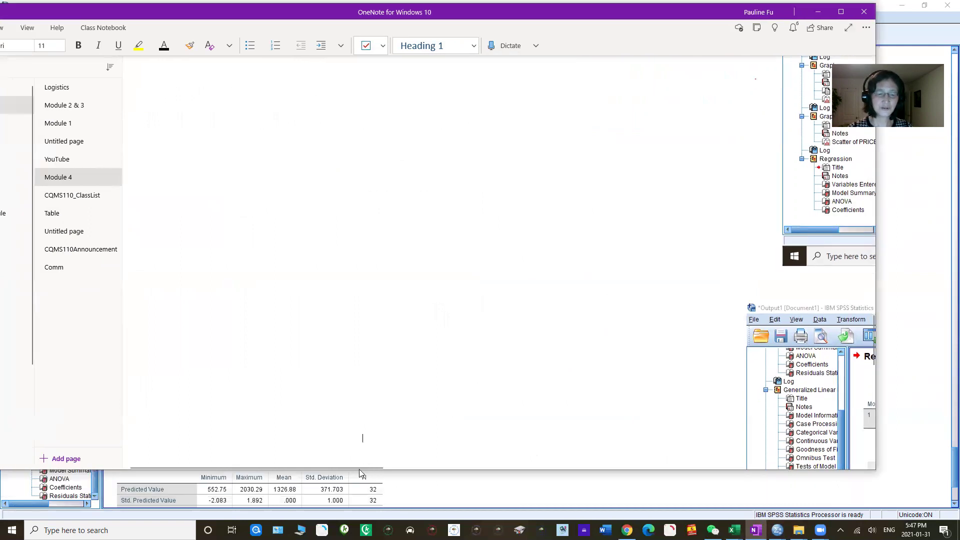
{"action": "left_click_drag", "start_coordinate": [694, 495], "coordinate": [631, 504]}
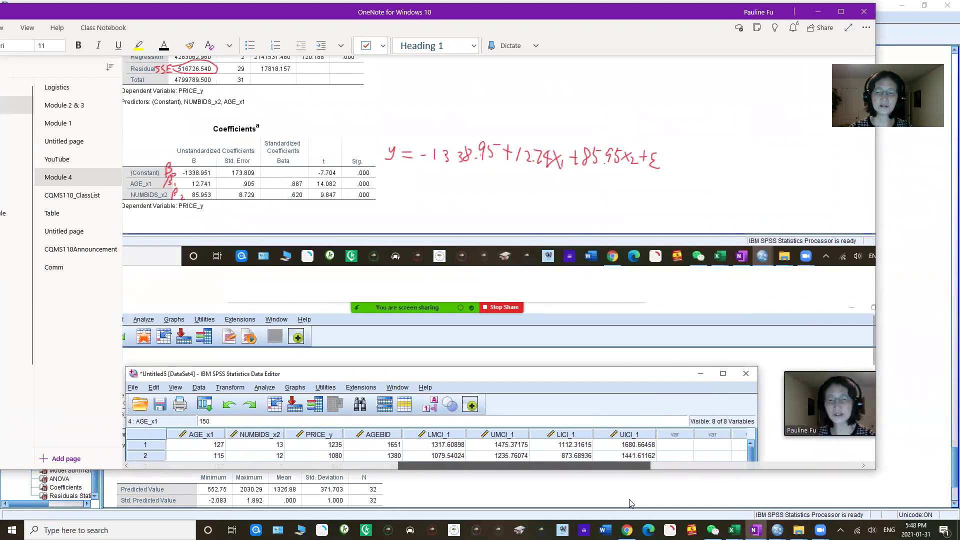
{"action": "left_click_drag", "start_coordinate": [874, 328], "coordinate": [874, 367]}
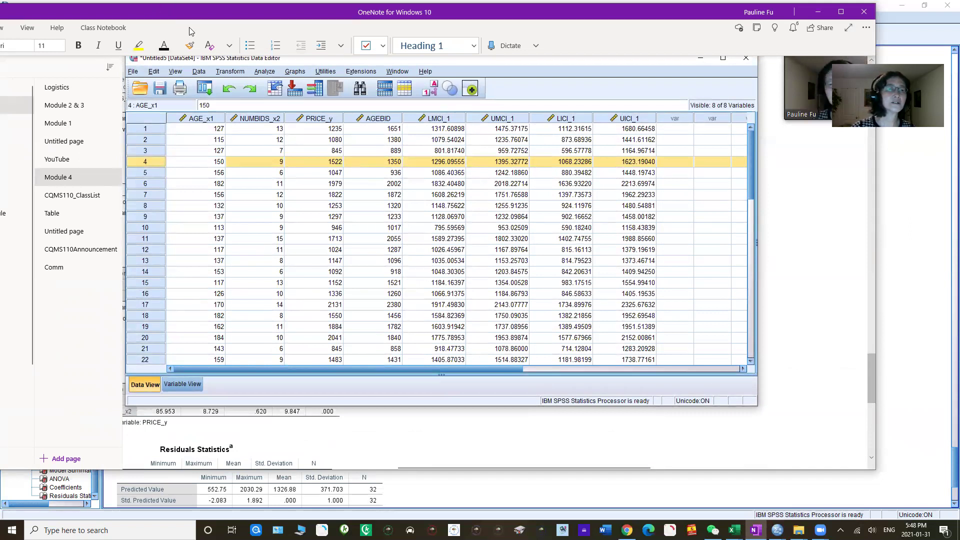
{"action": "double_click", "coordinate": [200, 17]}
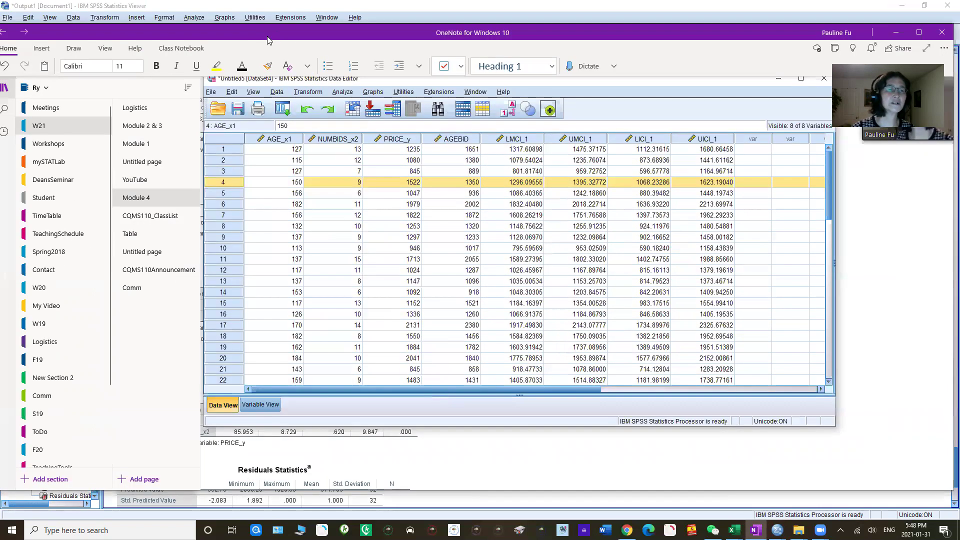
{"action": "left_click_drag", "start_coordinate": [268, 38], "coordinate": [275, 50]}
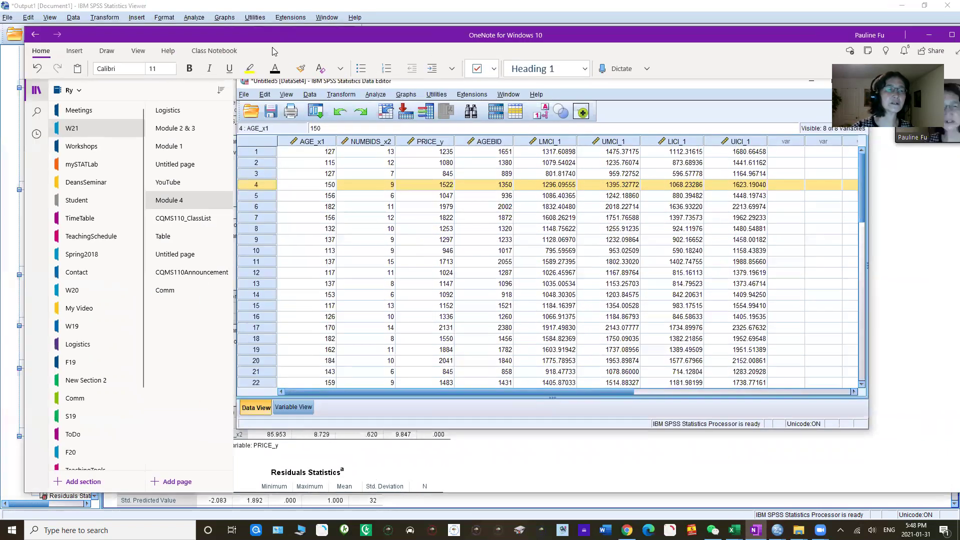
{"action": "left_click", "coordinate": [107, 51]}
{"action": "left_click", "coordinate": [218, 74]}
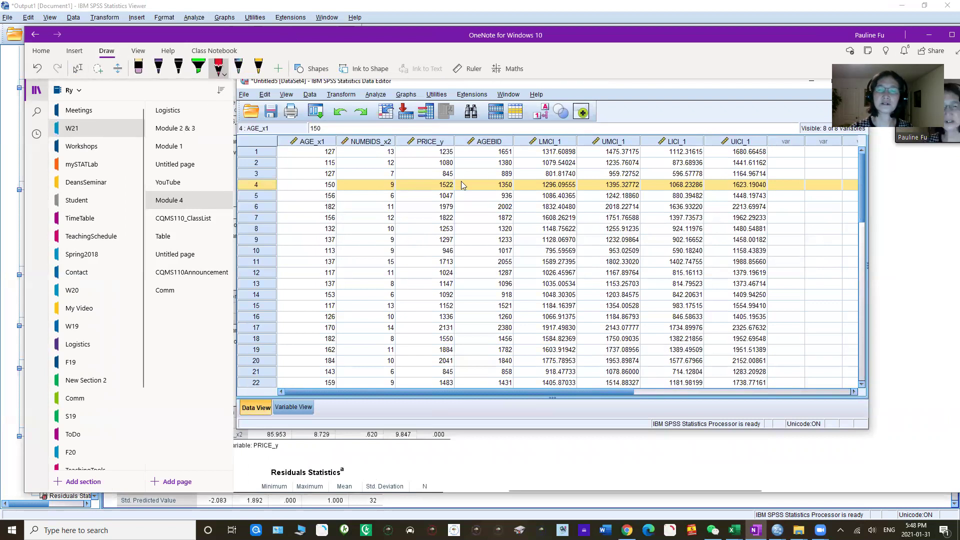
{"action": "mouse_move", "coordinate": [538, 187]}
{"action": "left_mouse_down"}
{"action": "mouse_move", "coordinate": [570, 200]}
{"action": "mouse_move", "coordinate": [644, 196]}
{"action": "mouse_move", "coordinate": [646, 183]}
{"action": "mouse_move", "coordinate": [604, 177]}
{"action": "mouse_move", "coordinate": [539, 182]}
{"action": "left_mouse_up"}
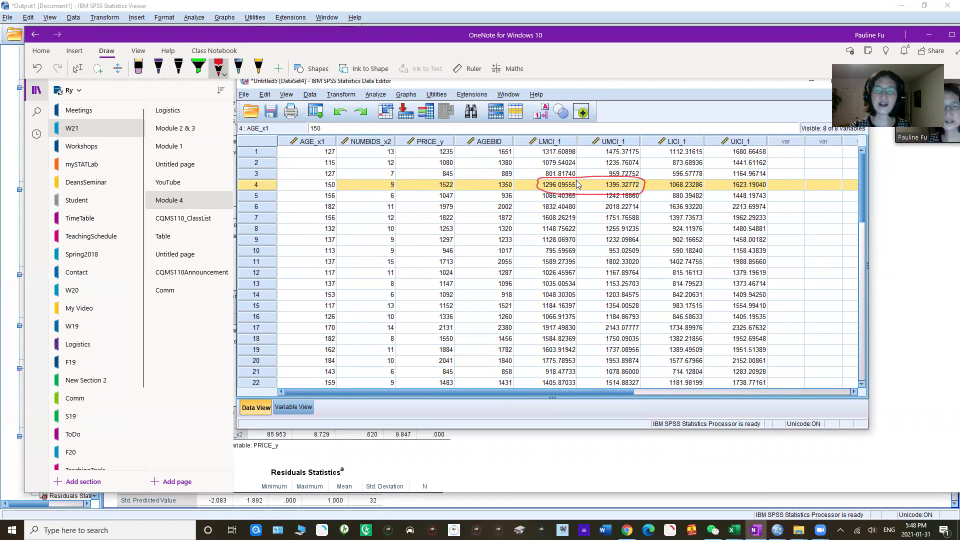
{"action": "mouse_move", "coordinate": [670, 189]}
{"action": "left_mouse_down"}
{"action": "mouse_move", "coordinate": [775, 189]}
{"action": "mouse_move", "coordinate": [737, 178]}
{"action": "mouse_move", "coordinate": [662, 187]}
{"action": "left_mouse_up"}
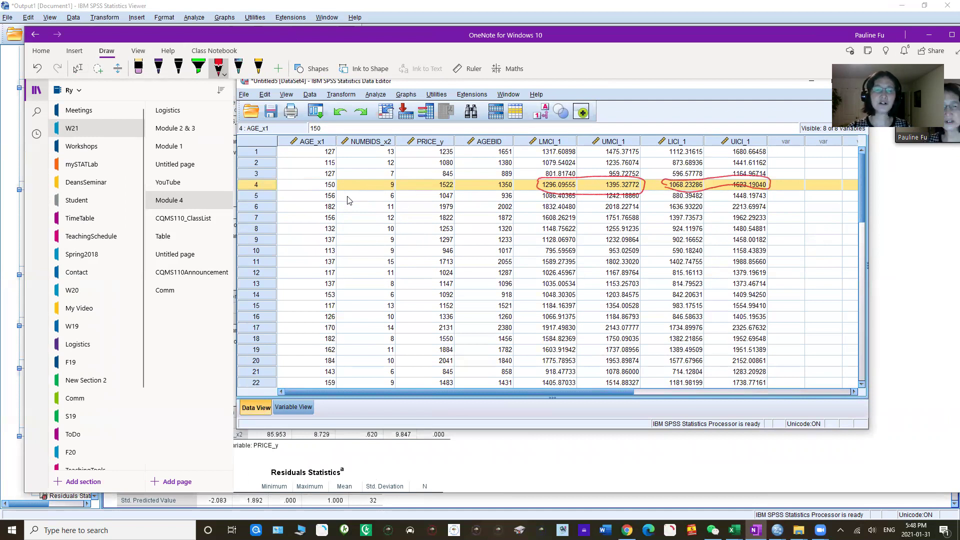
- Underline case 4's age 150 and 9 bidders in red, and label the circled mean interval (1) and individual interval (2)
{"action": "left_click_drag", "start_coordinate": [317, 187], "coordinate": [398, 185]}
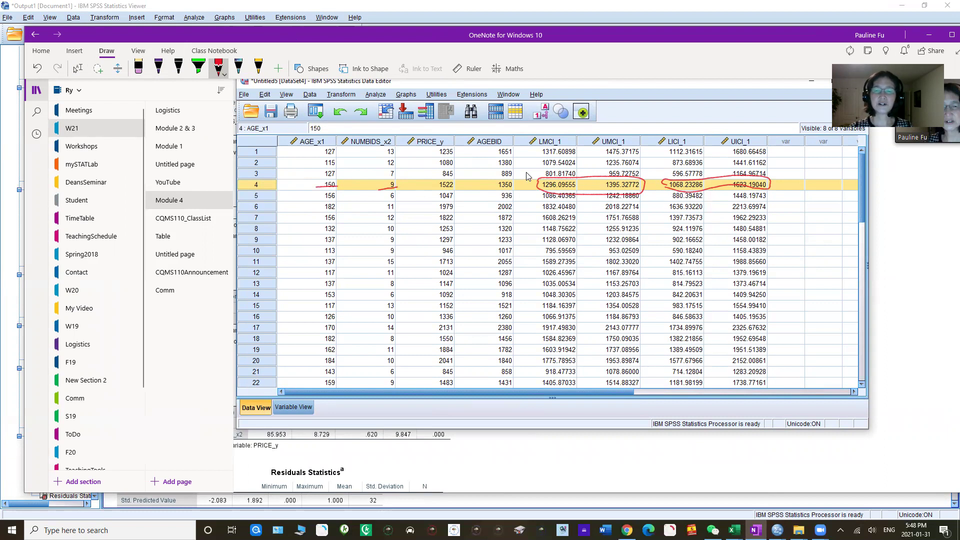
{"action": "left_click_drag", "start_coordinate": [523, 171], "coordinate": [532, 181]}
{"action": "mouse_move", "coordinate": [657, 171]}
{"action": "left_mouse_down"}
{"action": "mouse_move", "coordinate": [666, 177]}
{"action": "mouse_move", "coordinate": [652, 178]}
{"action": "mouse_move", "coordinate": [666, 178]}
{"action": "left_mouse_up"}
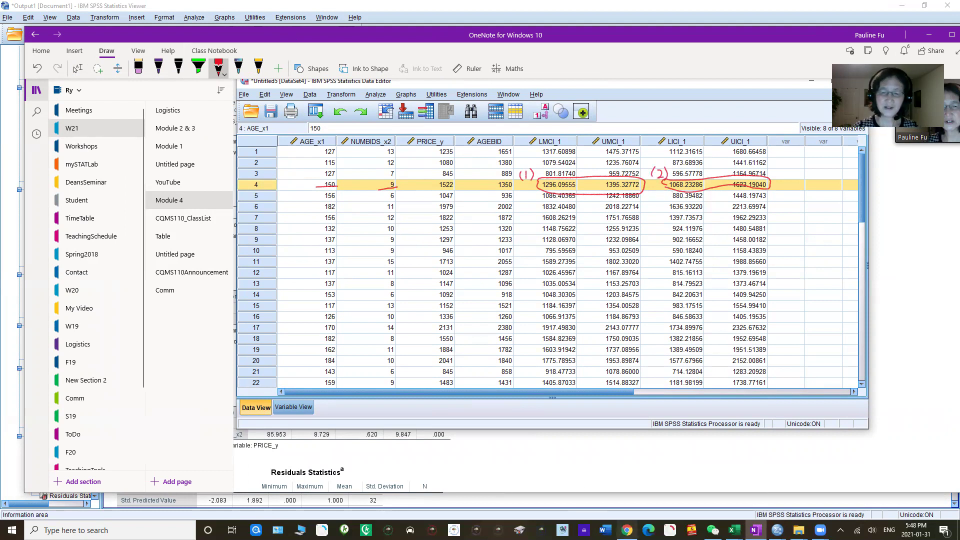
{"action": "left_click", "coordinate": [578, 463]}
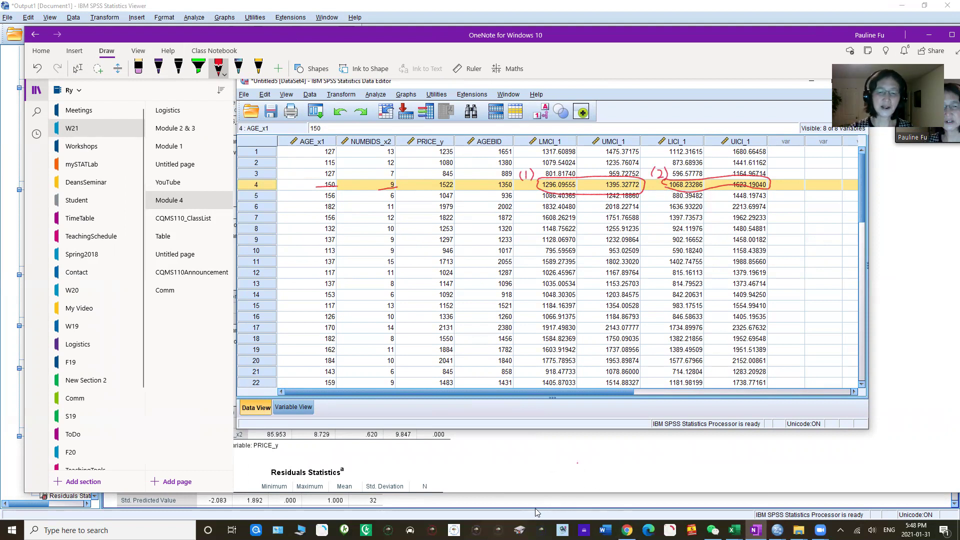
{"action": "left_click", "coordinate": [541, 506]}
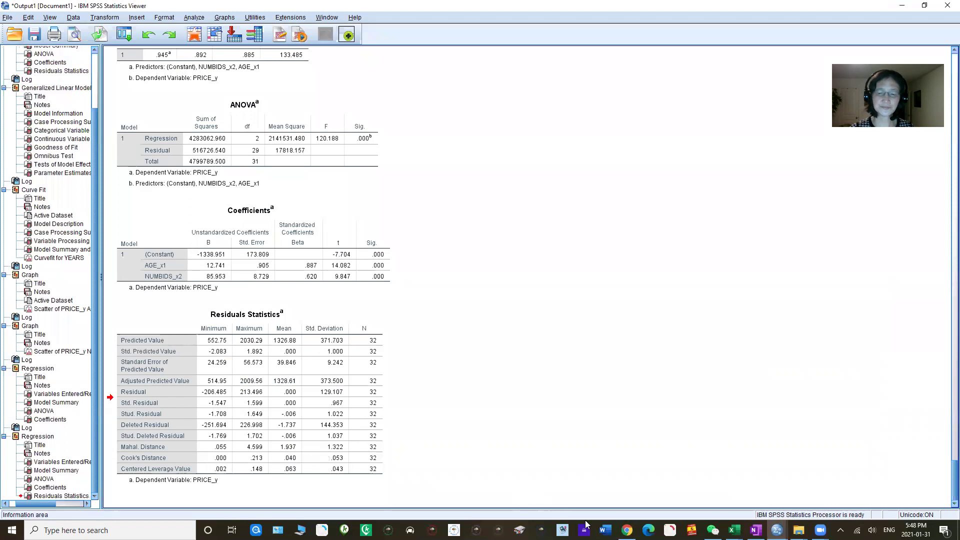
{"action": "key", "text": "alt+Tab"}
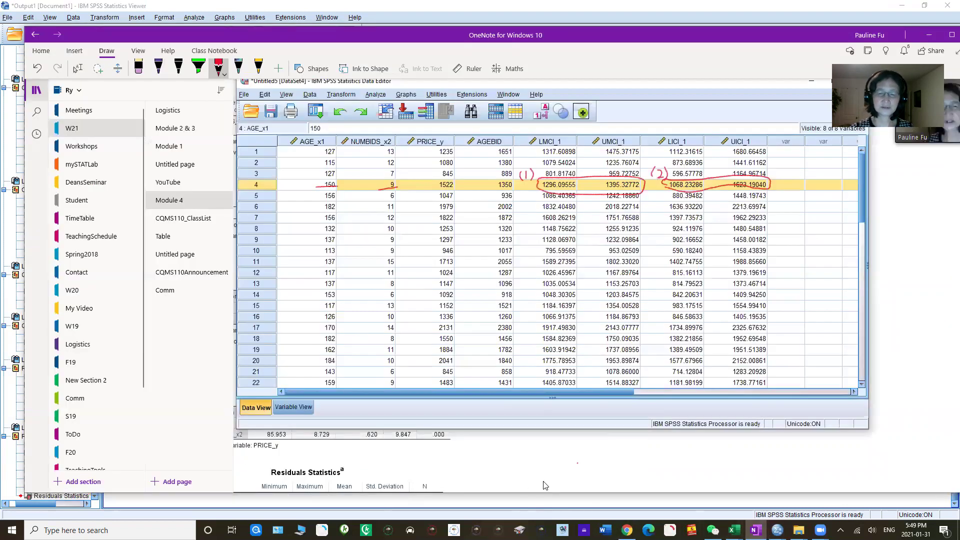
{"action": "left_click", "coordinate": [588, 504]}
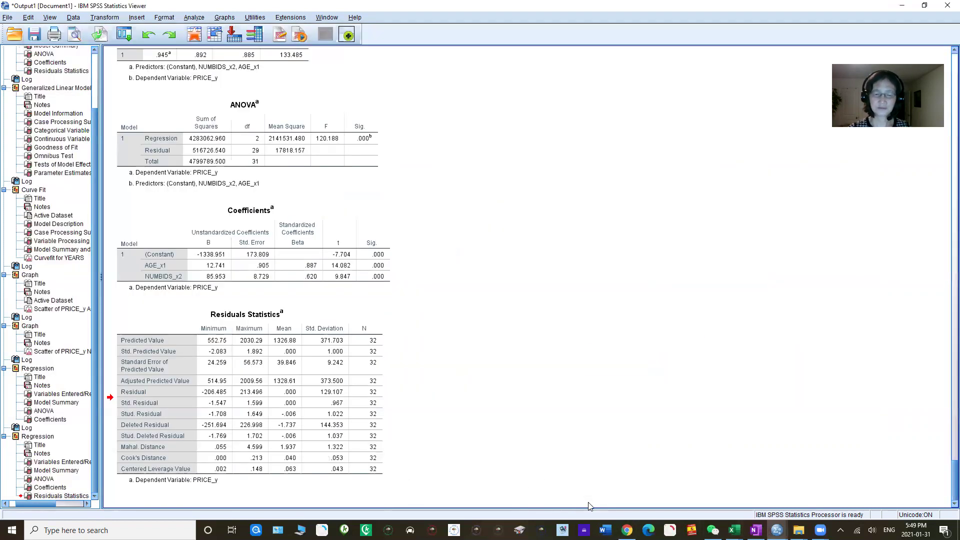
{"action": "key", "text": "alt+Tab"}
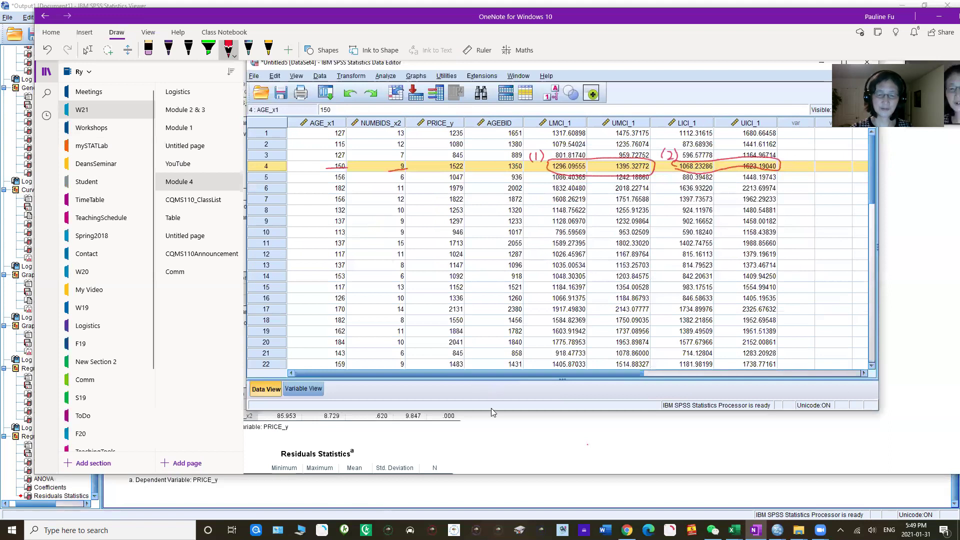
{"action": "left_click", "coordinate": [532, 490]}
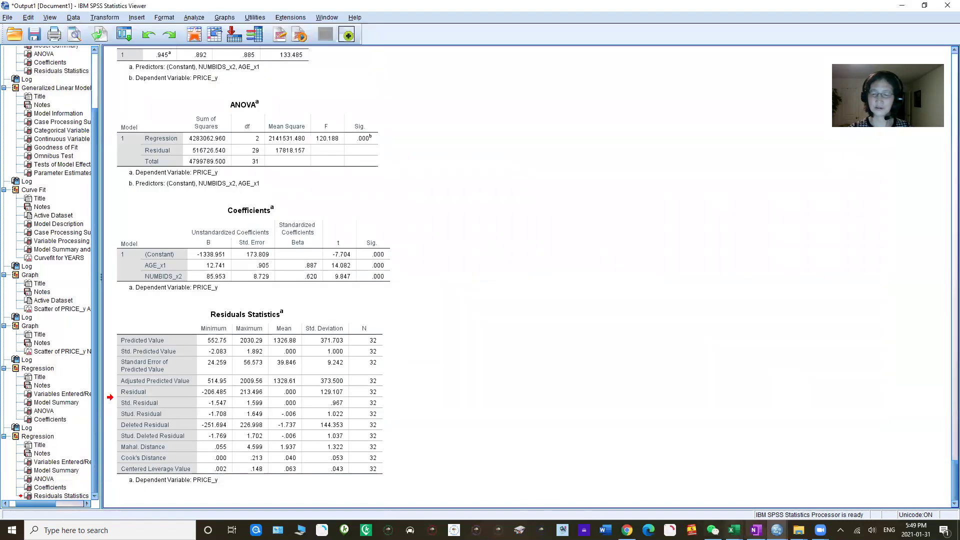
{"action": "key", "text": "alt+Tab"}
{"action": "key", "text": "alt+Tab"}
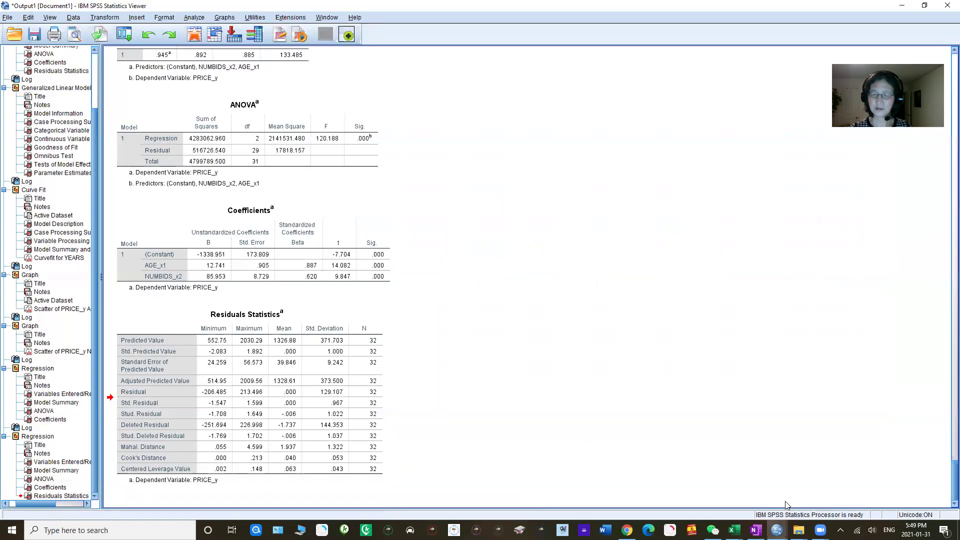
{"action": "key", "text": "alt+Tab"}
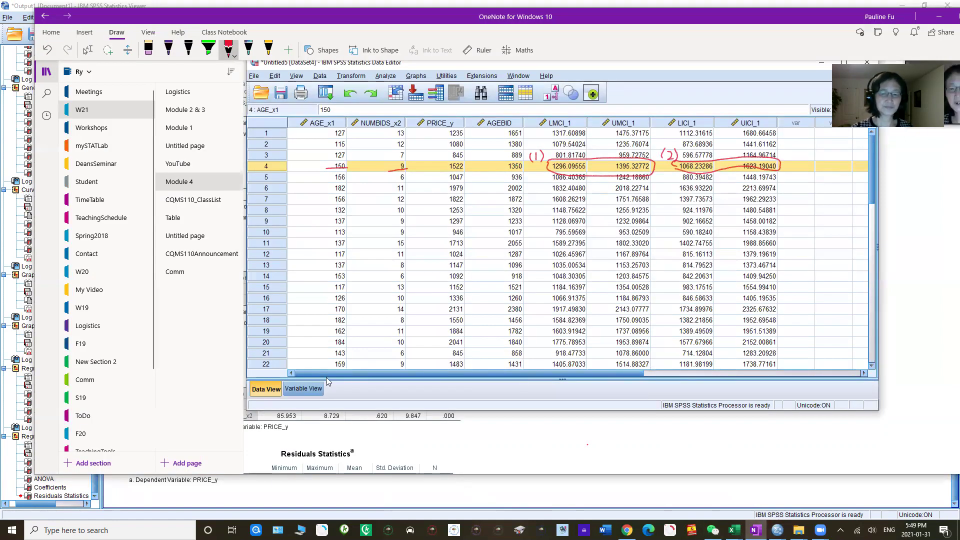
- Leave inking mode in OneNote, restore the SPSS Statistics Viewer to a smaller window, and move it out of OneNote's way
{"action": "key", "text": "Escape"}
{"action": "scroll", "coordinate": [394, 409], "scroll_direction": "up", "scroll_amount": 3}
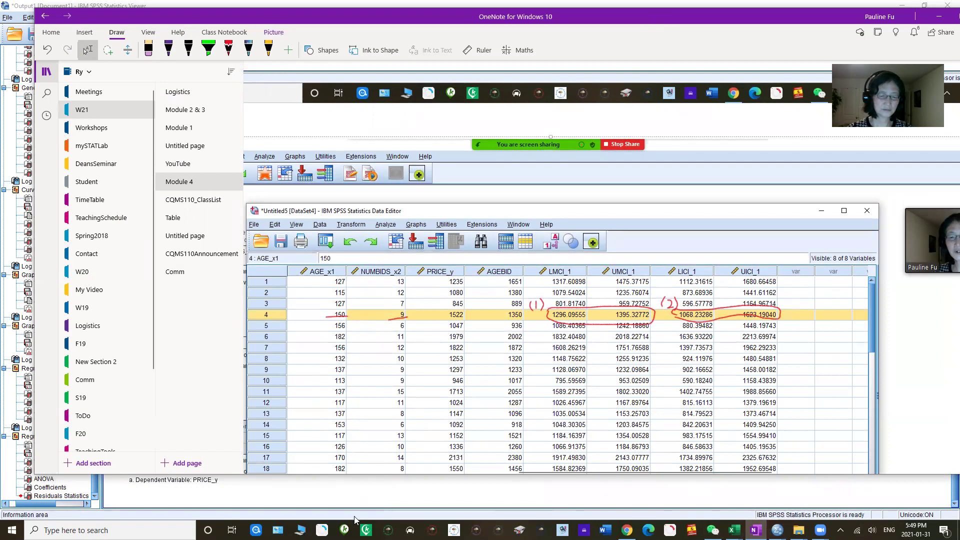
{"action": "left_click", "coordinate": [332, 501]}
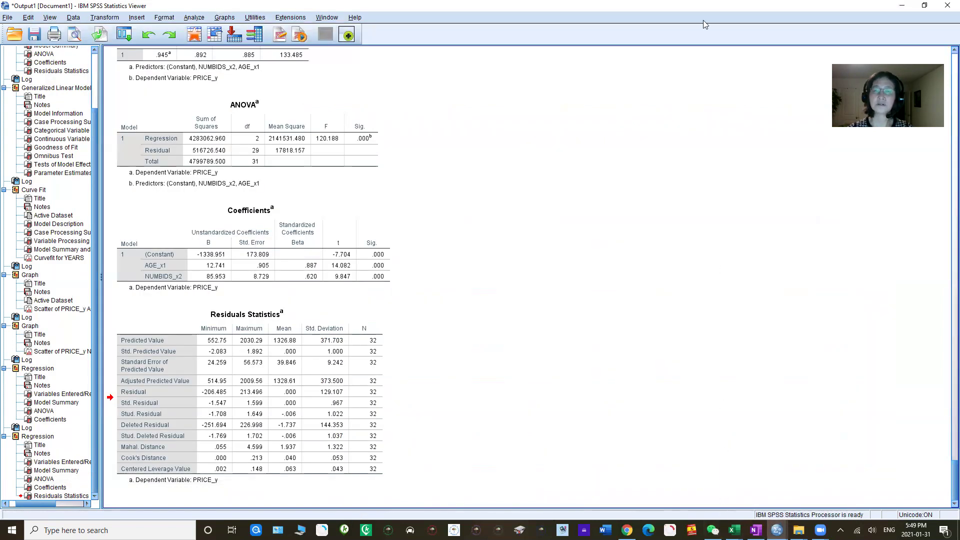
{"action": "left_click", "coordinate": [924, 6]}
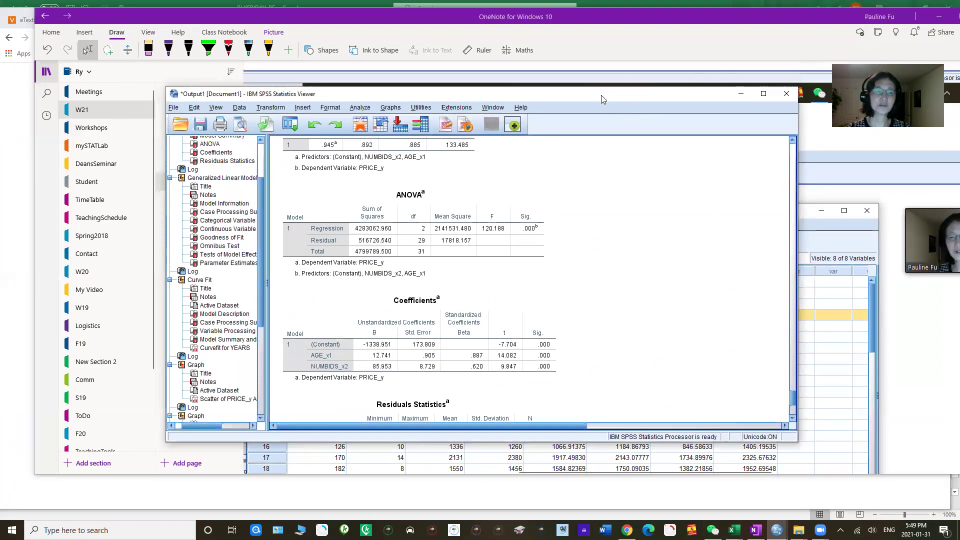
{"action": "left_click_drag", "start_coordinate": [601, 95], "coordinate": [926, 326]}
{"action": "left_click", "coordinate": [626, 17]}
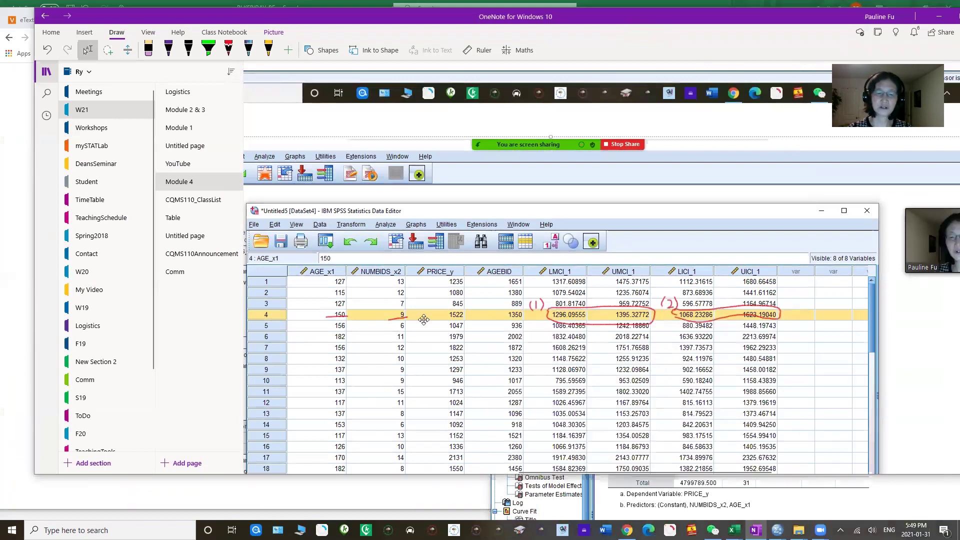
- Reposition the OneNote window so its scroll bars are reachable and return to the Example 4.5 questions on the Module 4 page
{"action": "left_click", "coordinate": [316, 484]}
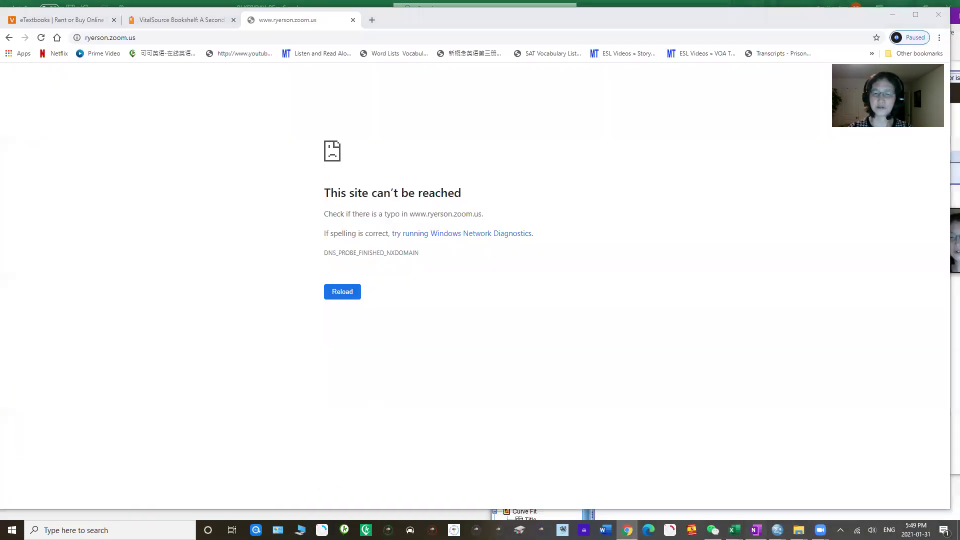
{"action": "left_click", "coordinate": [756, 530]}
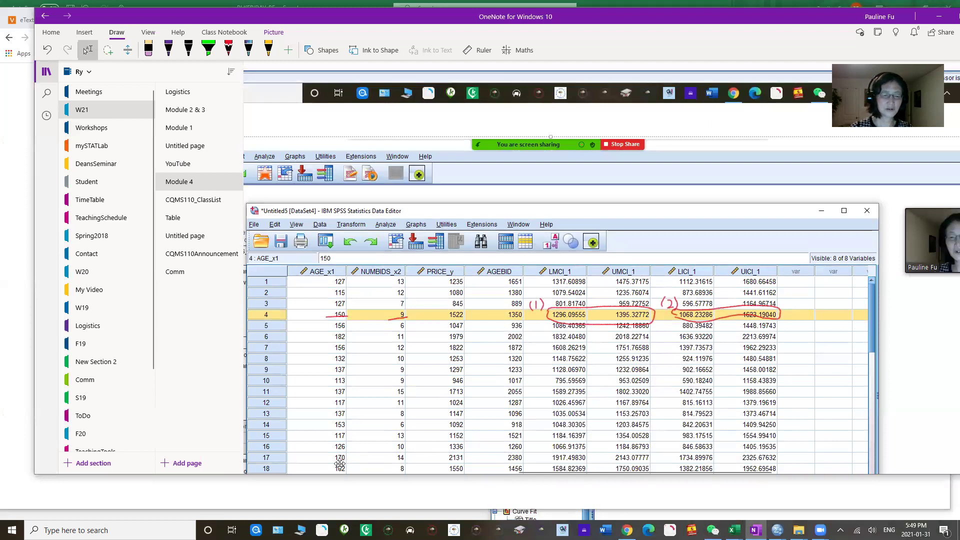
{"action": "left_click_drag", "start_coordinate": [542, 470], "coordinate": [280, 475]}
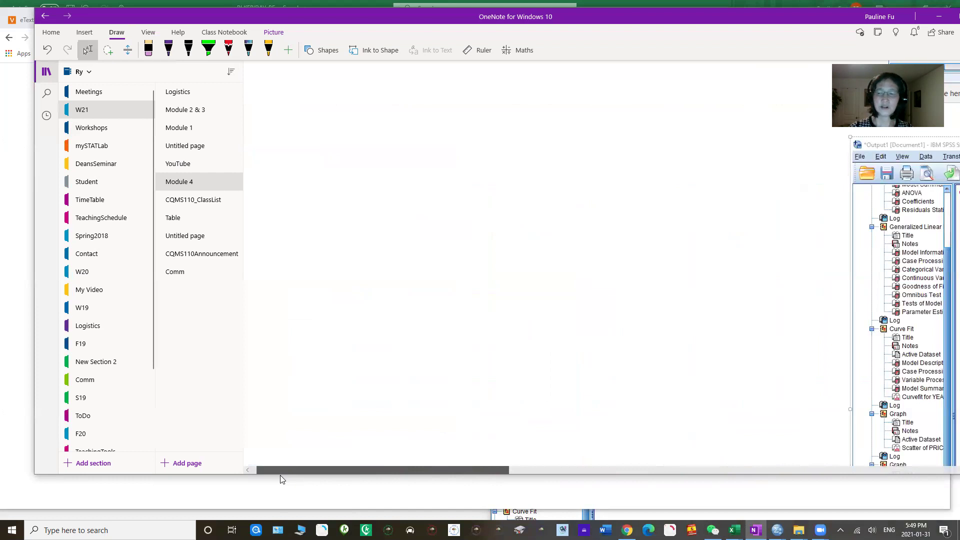
{"action": "left_click", "coordinate": [814, 62]}
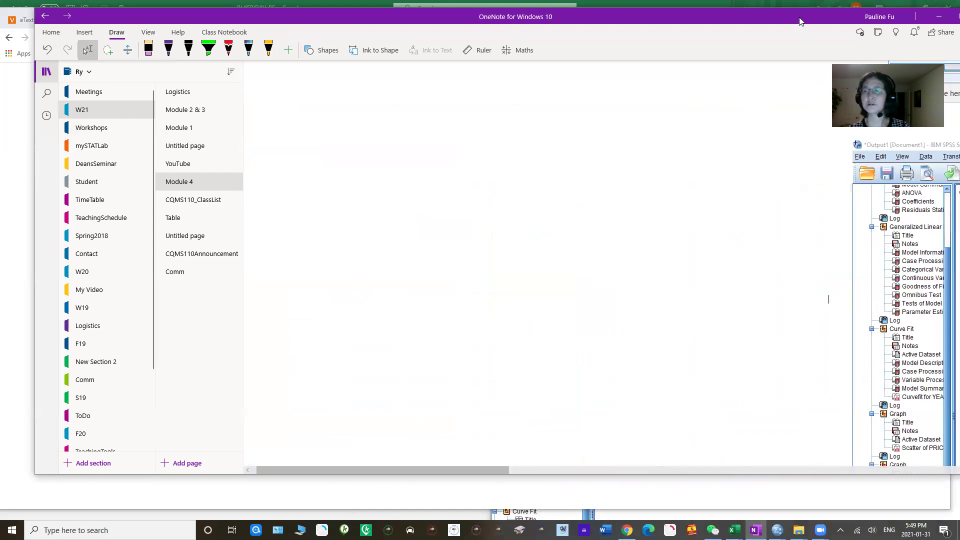
{"action": "left_click_drag", "start_coordinate": [799, 21], "coordinate": [724, 57]}
{"action": "left_click", "coordinate": [900, 372]}
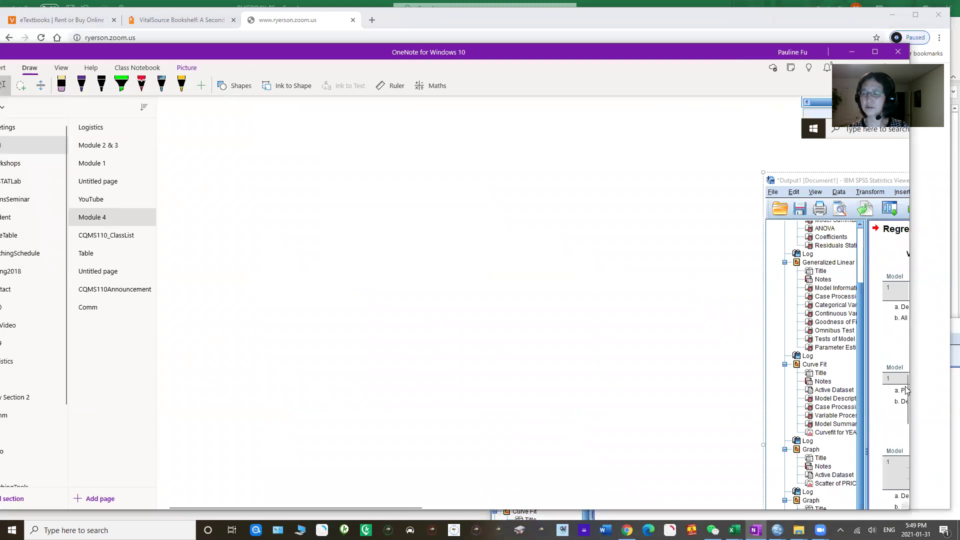
{"action": "left_click_drag", "start_coordinate": [906, 374], "coordinate": [901, 238]}
- Select and read question 3 of Example 4.5, about predicting the price of a 50-year-old clock with two bidders
{"action": "left_click_drag", "start_coordinate": [179, 260], "coordinate": [261, 281]}
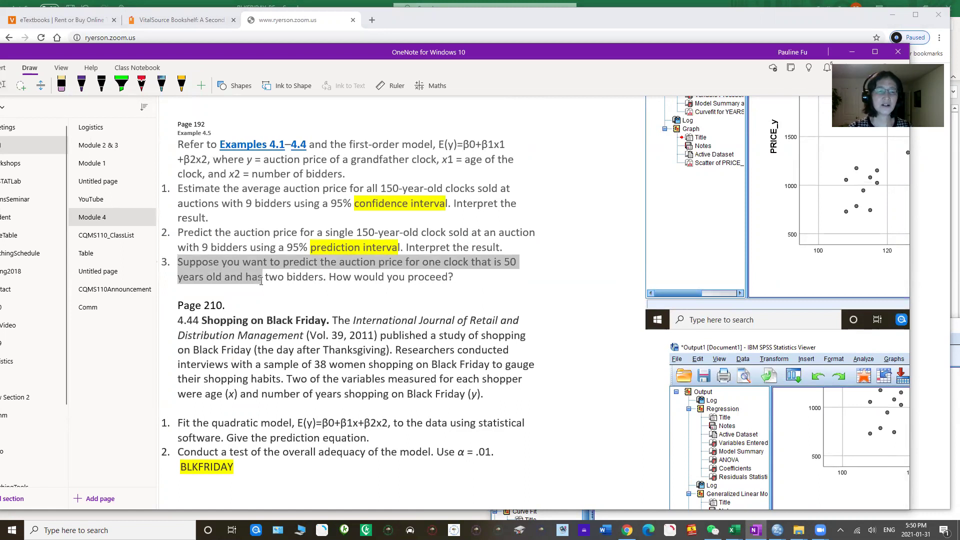
{"action": "left_click_drag", "start_coordinate": [273, 286], "coordinate": [460, 282]}
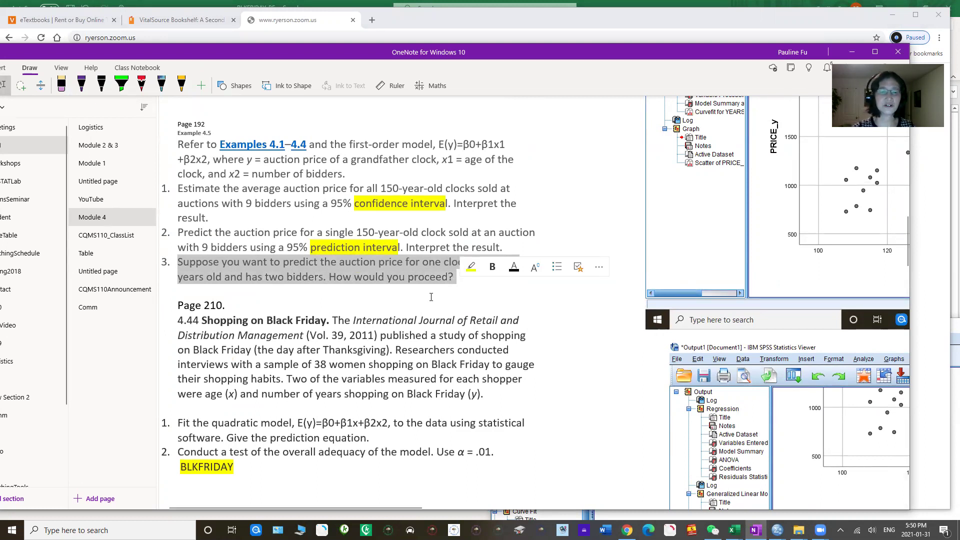
{"action": "left_click", "coordinate": [431, 297]}
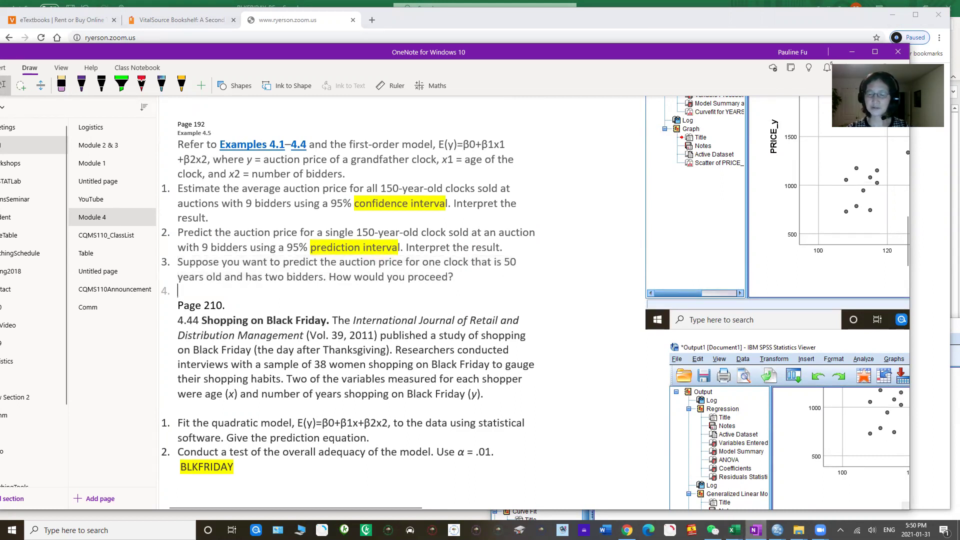
- Switch to the Untitled5 SPSS Data Editor, make its window taller, and place it beside the Example 4.5 questions
{"action": "mouse_move", "coordinate": [755, 530]}
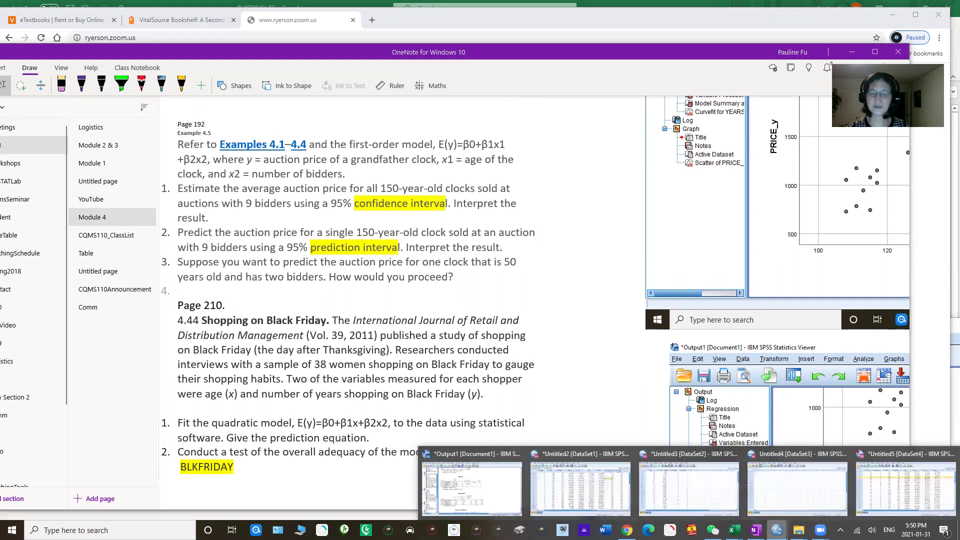
{"action": "left_click", "coordinate": [894, 501]}
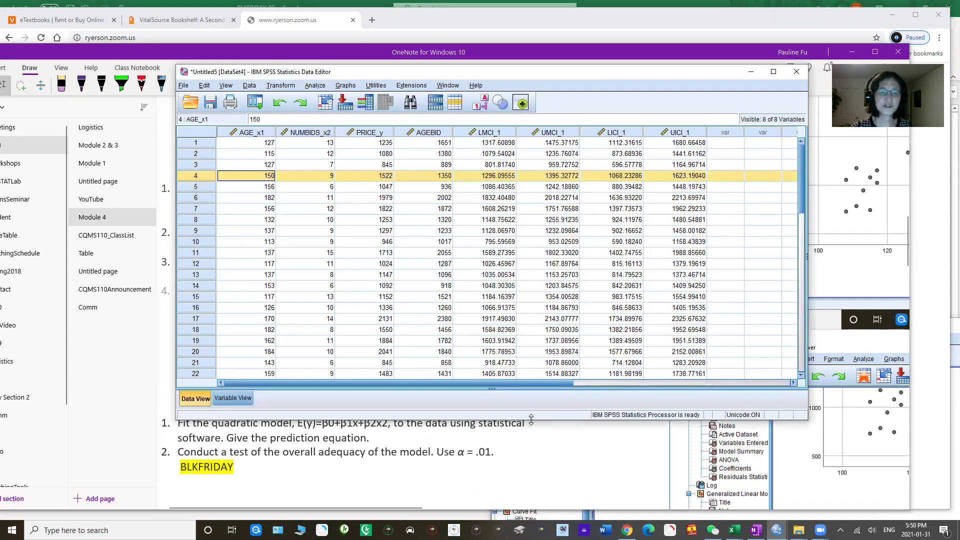
{"action": "left_click_drag", "start_coordinate": [531, 420], "coordinate": [531, 478]}
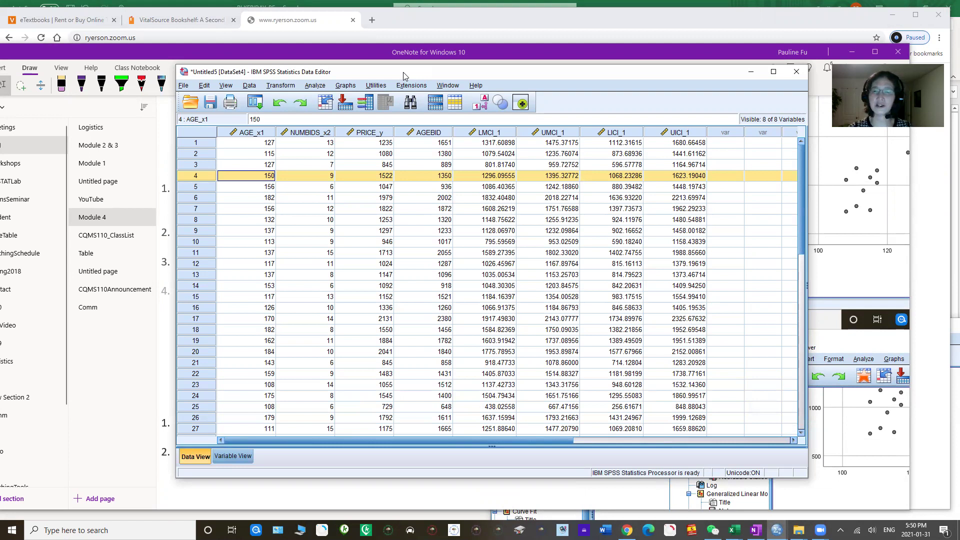
{"action": "left_click_drag", "start_coordinate": [404, 75], "coordinate": [766, 91]}
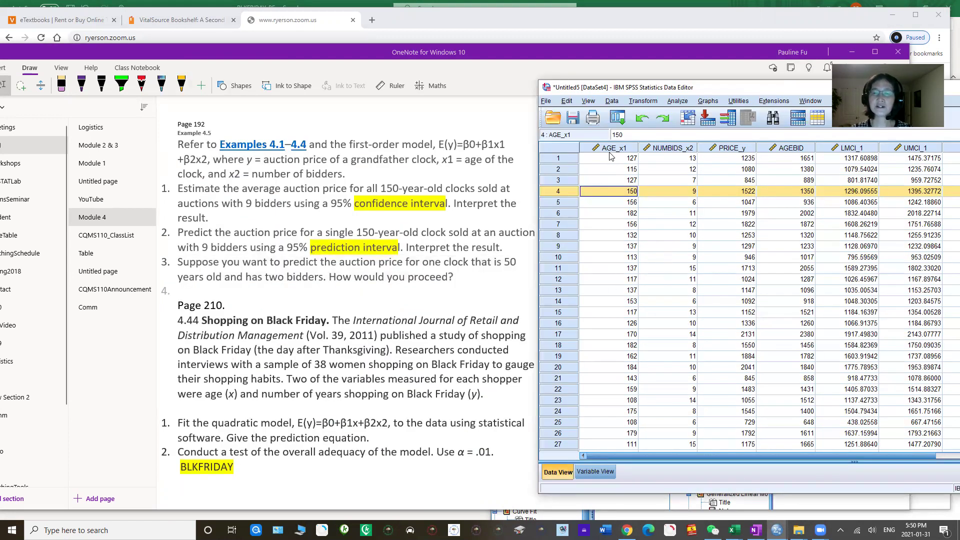
- Examine the AGE_x1 values of all 32 cases to judge whether a 50-year-old clock falls within the sampled range
{"action": "left_click_drag", "start_coordinate": [610, 163], "coordinate": [621, 405]}
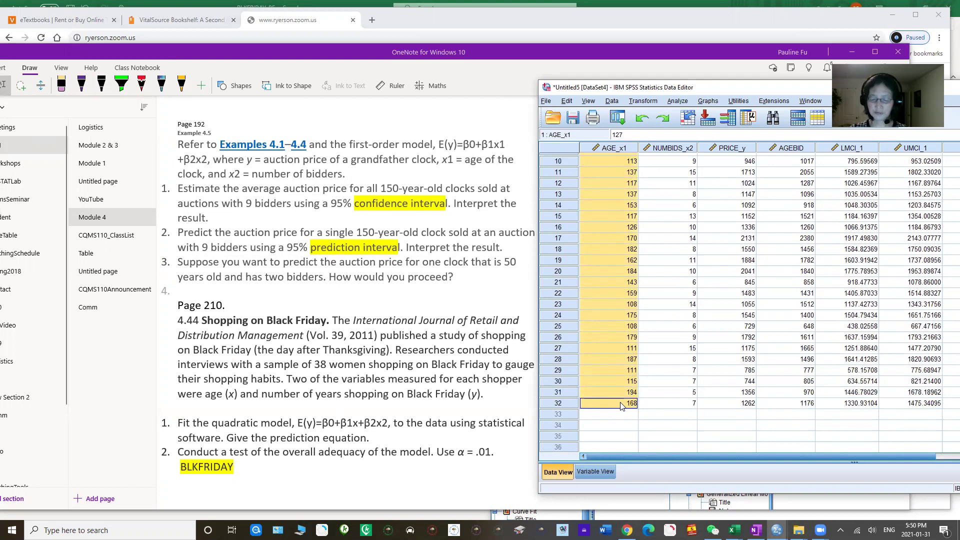
{"action": "key", "text": "Up"}
{"action": "key", "text": "Up"}
{"action": "key", "text": "Up"}
{"action": "left_click", "coordinate": [609, 209]}
{"action": "left_click", "coordinate": [608, 187]}
{"action": "left_click", "coordinate": [606, 175]}
{"action": "double_click", "coordinate": [606, 165]}
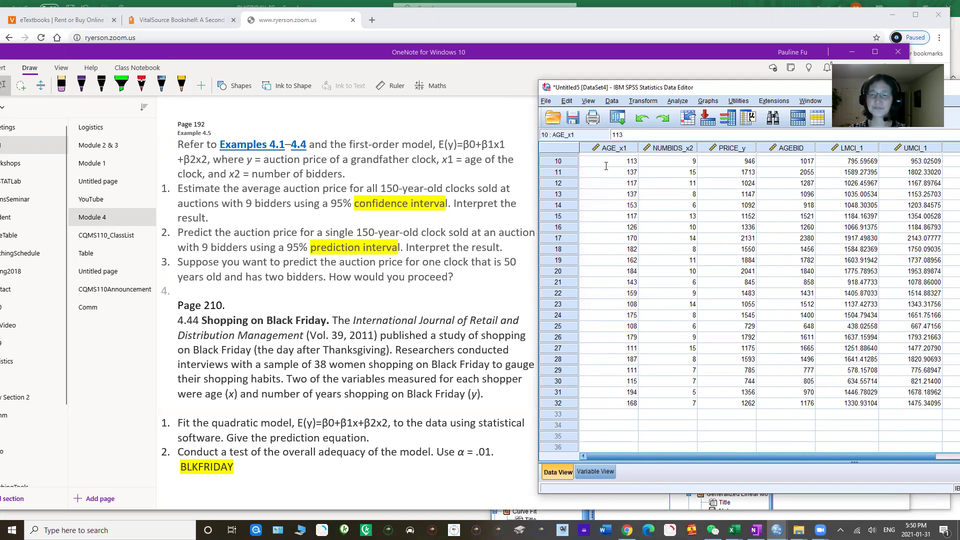
{"action": "left_click", "coordinate": [611, 206]}
{"action": "key", "text": "Up"}
{"action": "key", "text": "Up"}
{"action": "key", "text": "Up"}
{"action": "key", "text": "Up"}
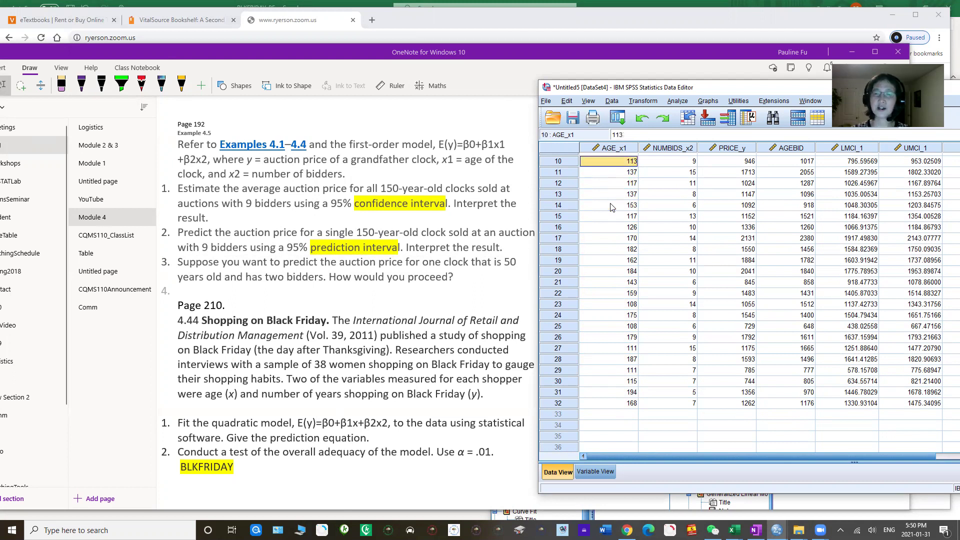
{"action": "key", "text": "Up"}
{"action": "key", "text": "Up"}
{"action": "key", "text": "Up"}
{"action": "key", "text": "Up"}
{"action": "key", "text": "Up"}
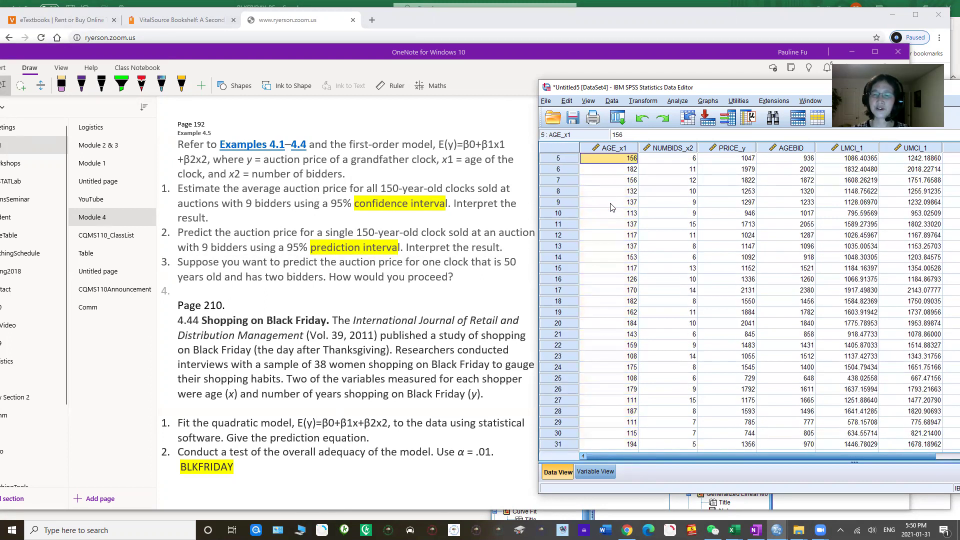
{"action": "key", "text": "Up"}
{"action": "key", "text": "Up"}
{"action": "key", "text": "Up"}
{"action": "key", "text": "Up"}
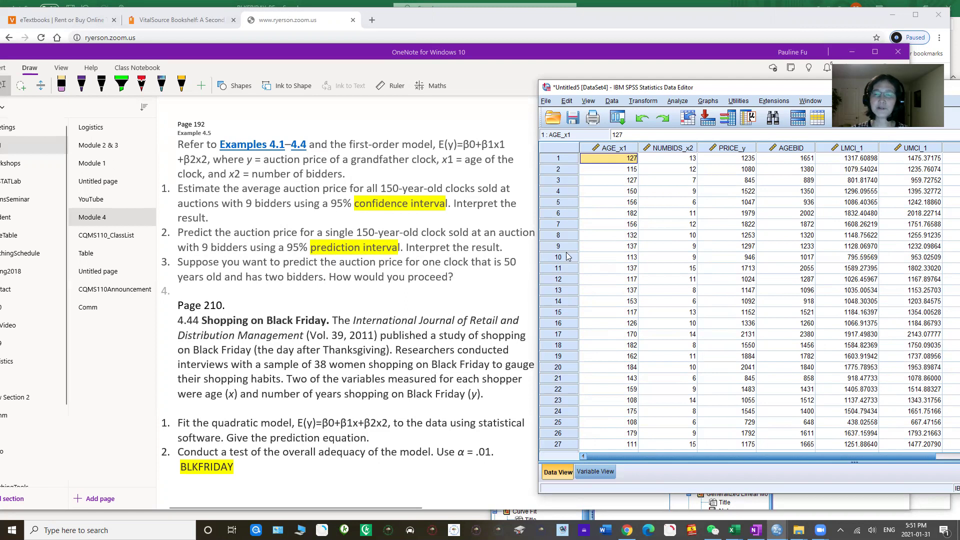
- Examine the NUMBIDS_x2 column through the last case for the range of bidders, keeping the Data Editor clear of the question text
{"action": "left_click", "coordinate": [668, 149]}
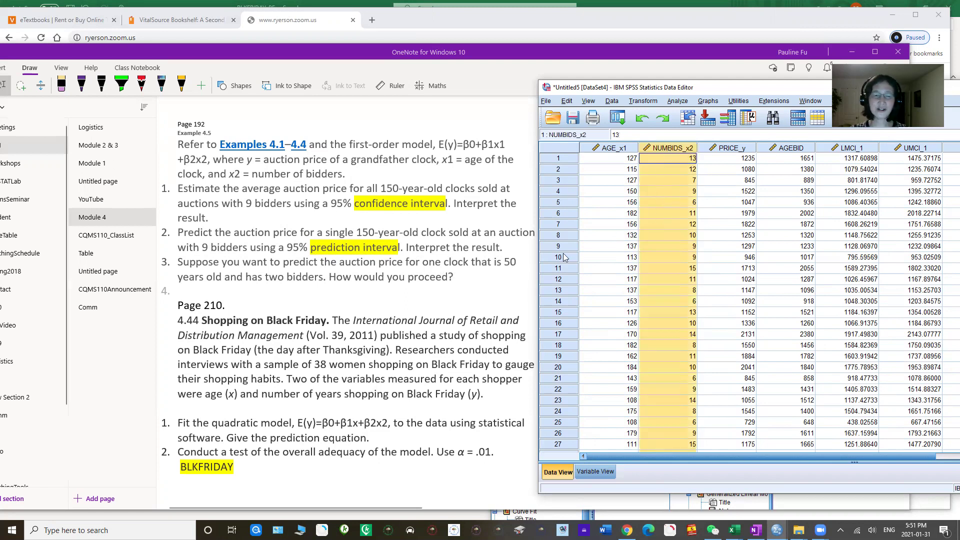
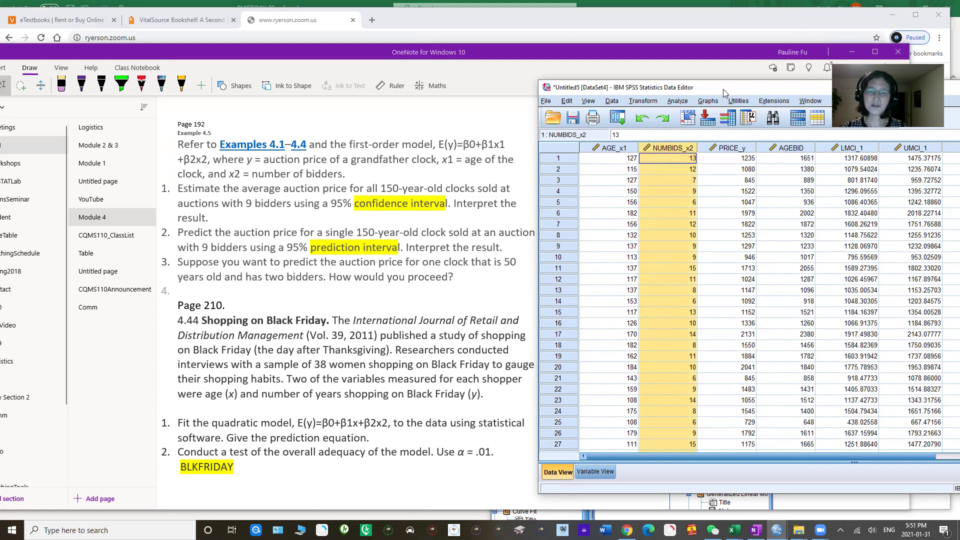
{"action": "left_click_drag", "start_coordinate": [723, 89], "coordinate": [687, 82]}
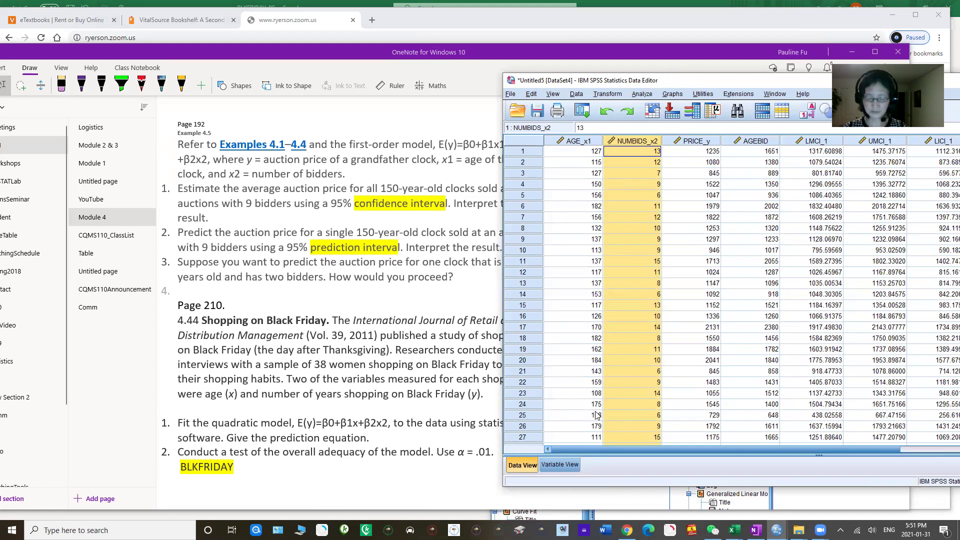
{"action": "key", "text": "Down"}
{"action": "key", "text": "Down"}
{"action": "key", "text": "Down"}
{"action": "key", "text": "Down"}
{"action": "key", "text": "Down"}
{"action": "key", "text": "Down"}
{"action": "key", "text": "Down"}
{"action": "key", "text": "Down"}
{"action": "key", "text": "Down"}
{"action": "key", "text": "Down"}
{"action": "key", "text": "Down"}
{"action": "key", "text": "Down"}
{"action": "key", "text": "Down"}
{"action": "key", "text": "Down"}
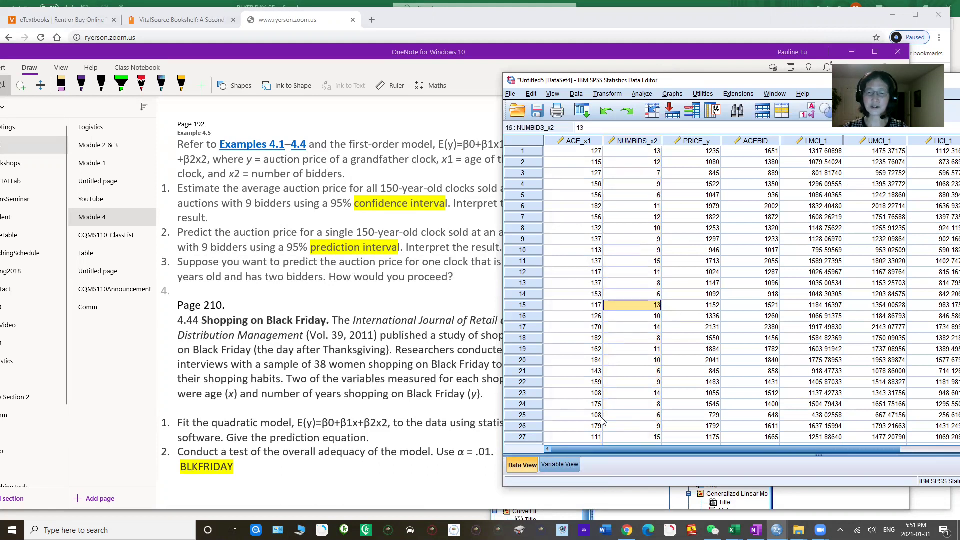
{"action": "key", "text": "Down"}
{"action": "key", "text": "Down"}
{"action": "key", "text": "Down"}
{"action": "key", "text": "Down"}
{"action": "key", "text": "Down"}
{"action": "key", "text": "Down"}
{"action": "key", "text": "Down"}
{"action": "key", "text": "Down"}
{"action": "key", "text": "Down"}
{"action": "key", "text": "Down"}
{"action": "key", "text": "Down"}
{"action": "key", "text": "Down"}
{"action": "key", "text": "Down"}
{"action": "key", "text": "Down"}
{"action": "key", "text": "Down"}
{"action": "key", "text": "Down"}
{"action": "key", "text": "Down"}
{"action": "key", "text": "Down"}
{"action": "key", "text": "Down"}
{"action": "key", "text": "Down"}
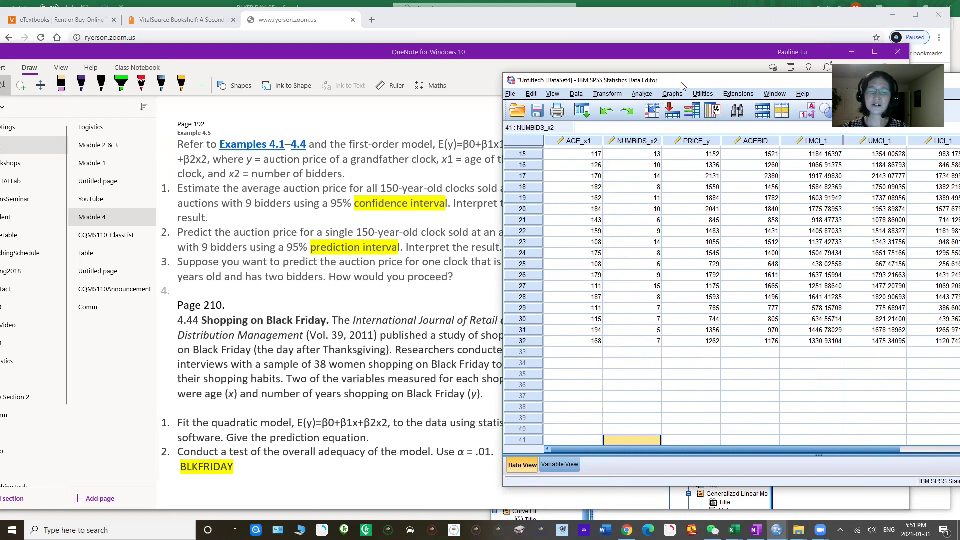
{"action": "left_click_drag", "start_coordinate": [683, 86], "coordinate": [717, 216]}
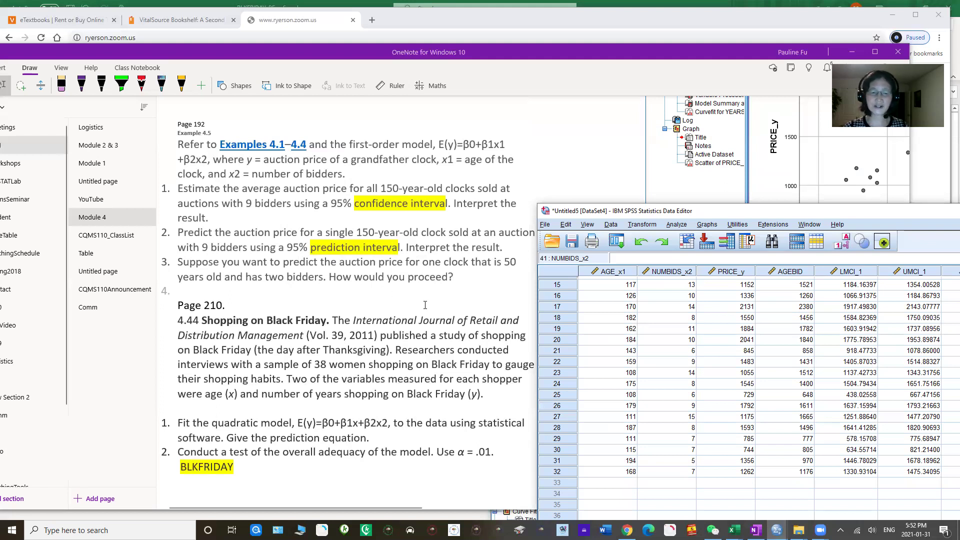
- Switch back to the Module 4 page in OneNote and reposition its window so the exercise text and notebook list are in view
{"action": "left_click", "coordinate": [485, 287]}
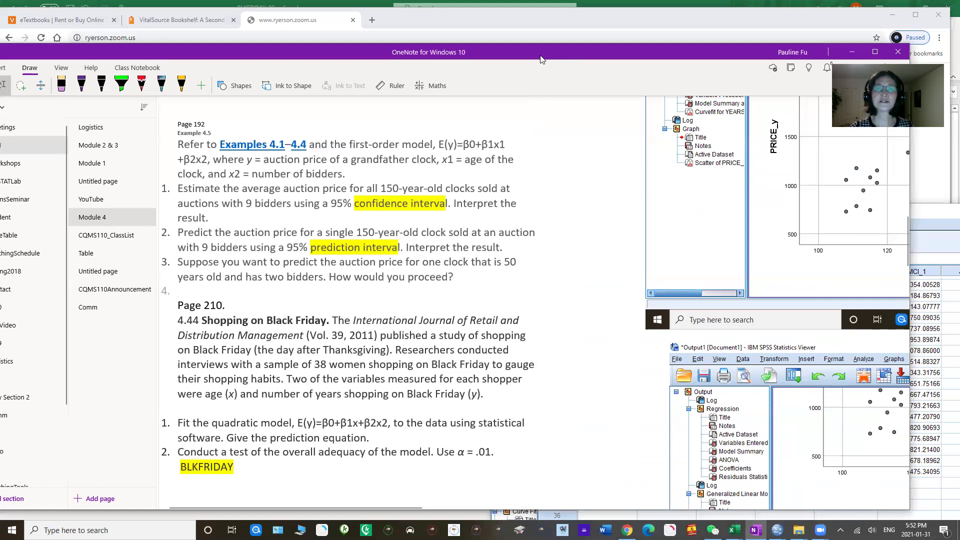
{"action": "left_click_drag", "start_coordinate": [540, 60], "coordinate": [565, 36]}
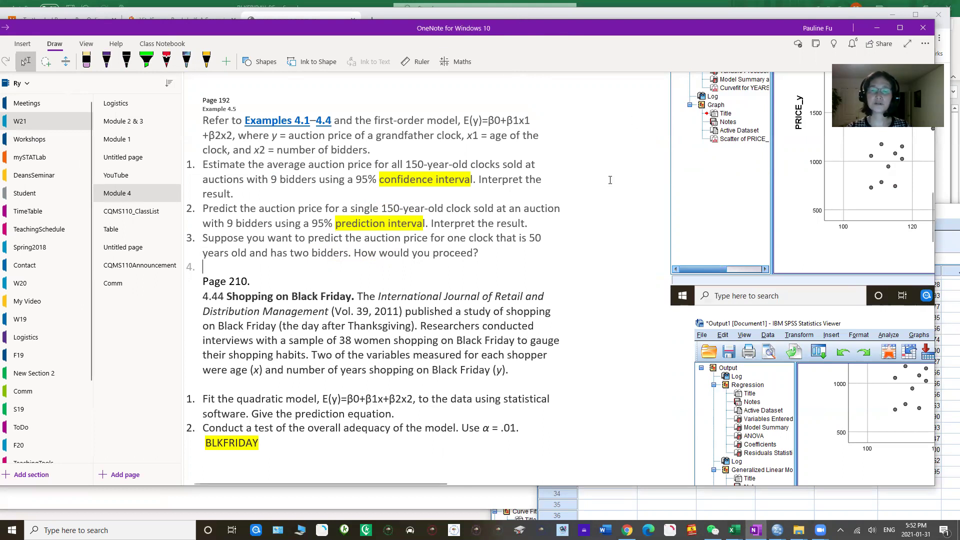
{"action": "key", "text": "Up"}
{"action": "key", "text": "Up"}
{"action": "key", "text": "Up"}
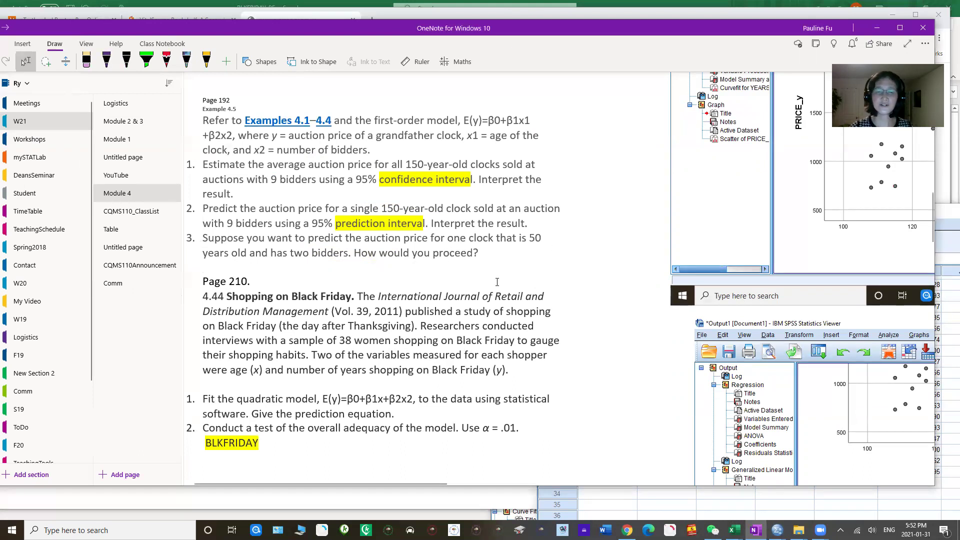
- Select and read the description of exercise 4.44, Shopping on Black Friday, through the definitions of x and y
{"action": "left_click_drag", "start_coordinate": [227, 298], "coordinate": [356, 305]}
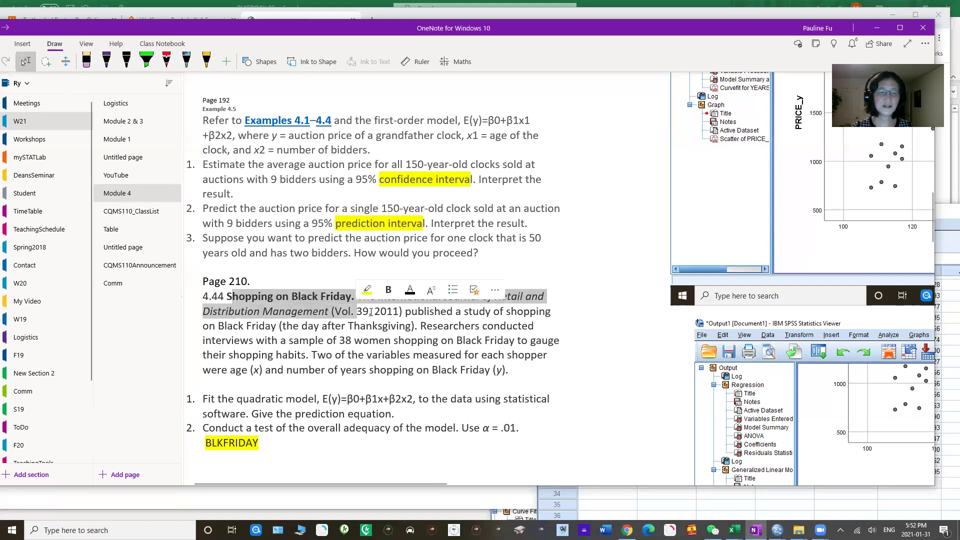
{"action": "left_click", "coordinate": [358, 296]}
{"action": "left_click_drag", "start_coordinate": [358, 296], "coordinate": [383, 311]}
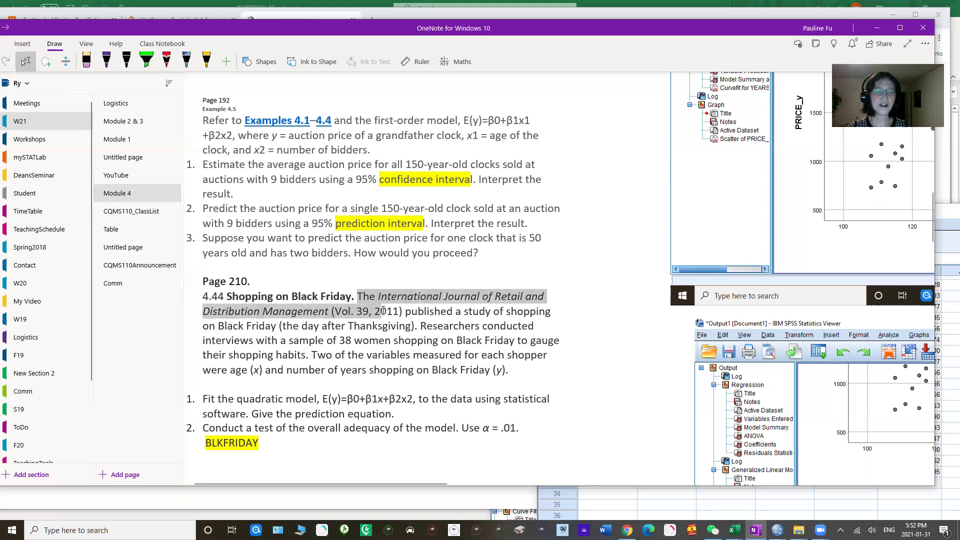
{"action": "left_click_drag", "start_coordinate": [383, 311], "coordinate": [404, 319]}
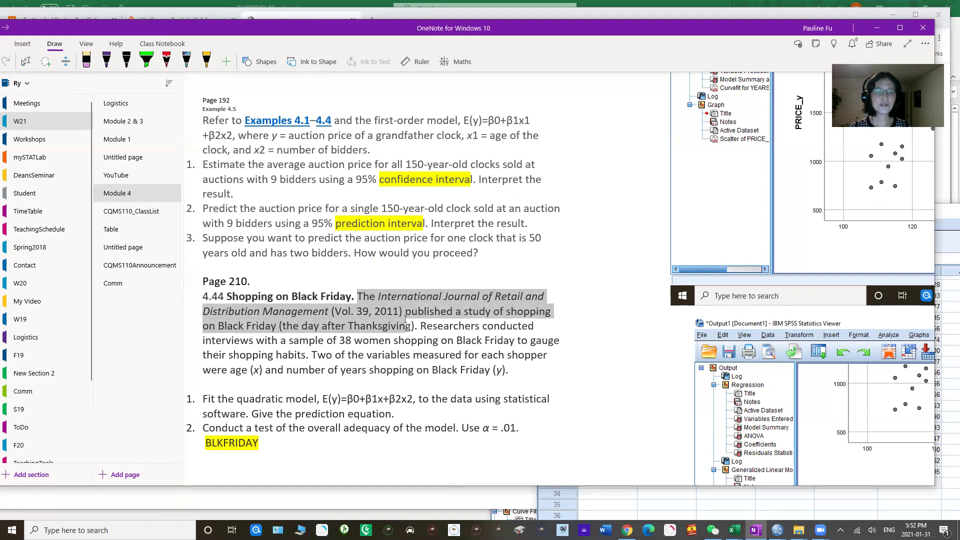
{"action": "left_click_drag", "start_coordinate": [405, 318], "coordinate": [511, 376]}
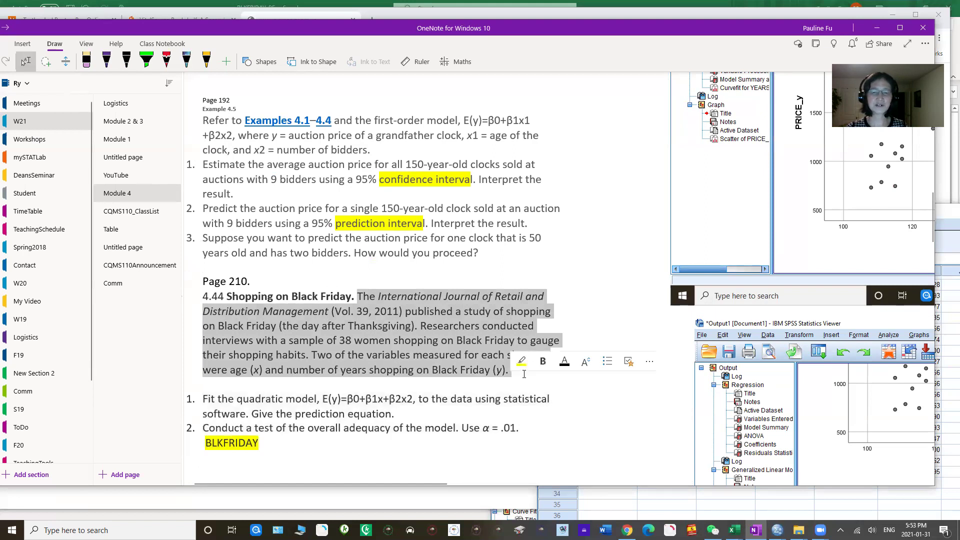
{"action": "left_click", "coordinate": [526, 383]}
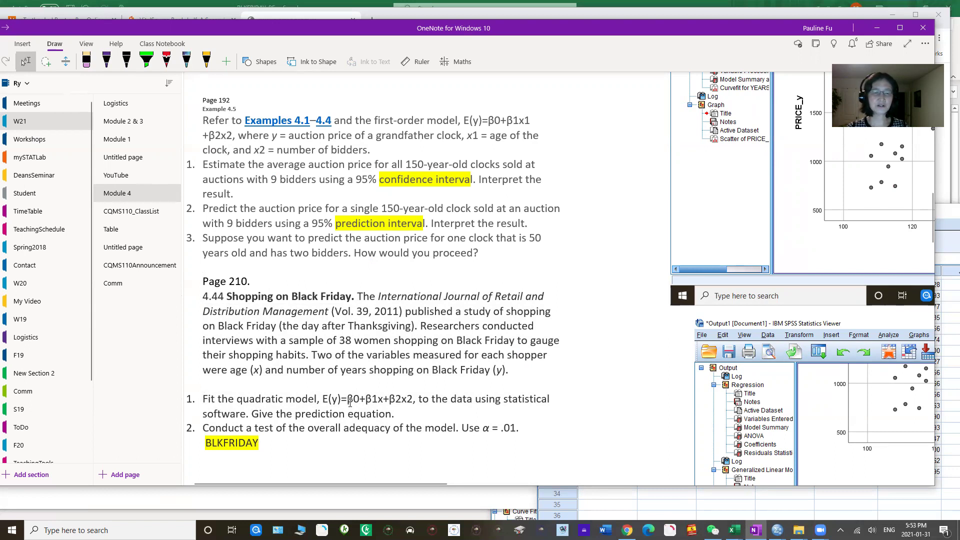
- Correct the quadratic term in question 1 of exercise 4.44 to β2x^2, and read question 2 on testing overall model adequacy
{"action": "left_click_drag", "start_coordinate": [322, 399], "coordinate": [386, 399]}
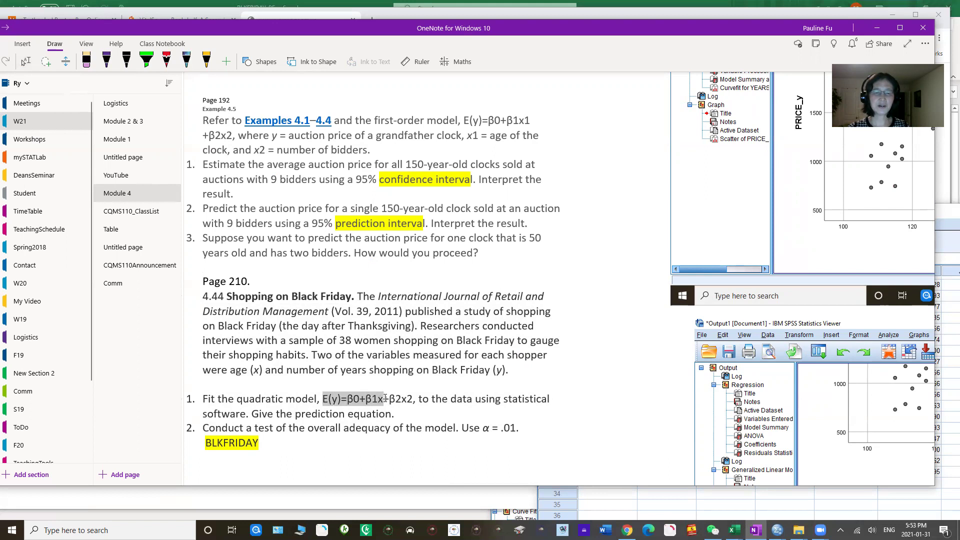
{"action": "left_click_drag", "start_coordinate": [386, 398], "coordinate": [399, 399]}
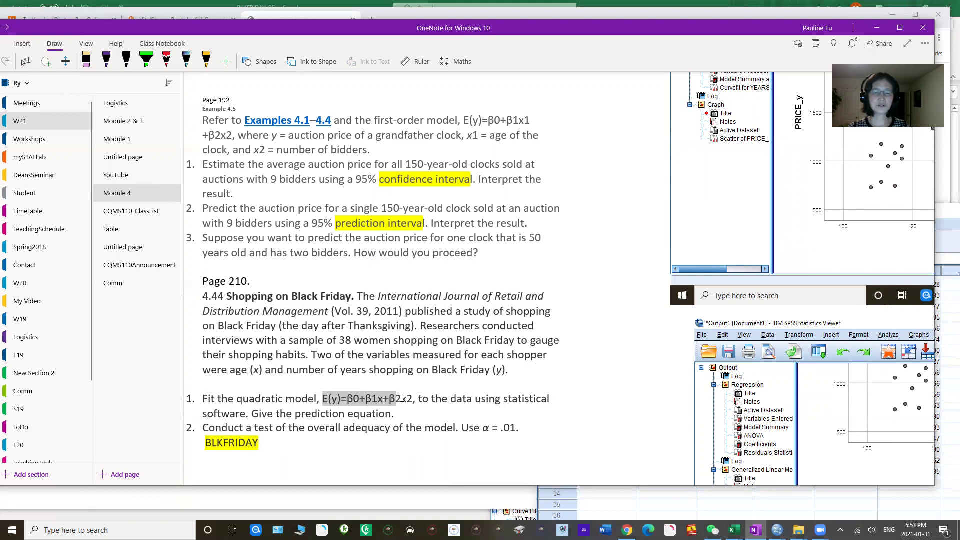
{"action": "left_click", "coordinate": [407, 399]}
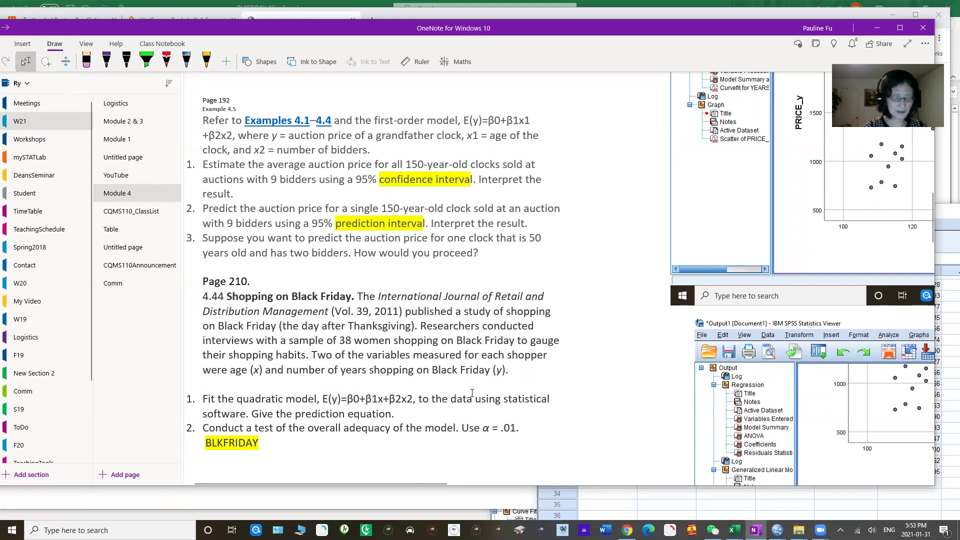
{"action": "type", "text": "^"}
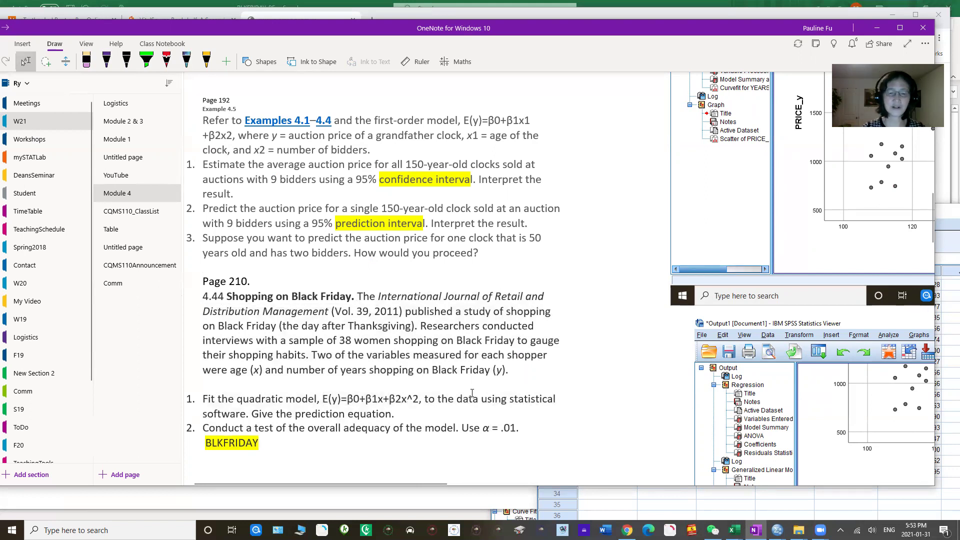
{"action": "left_click", "coordinate": [426, 410]}
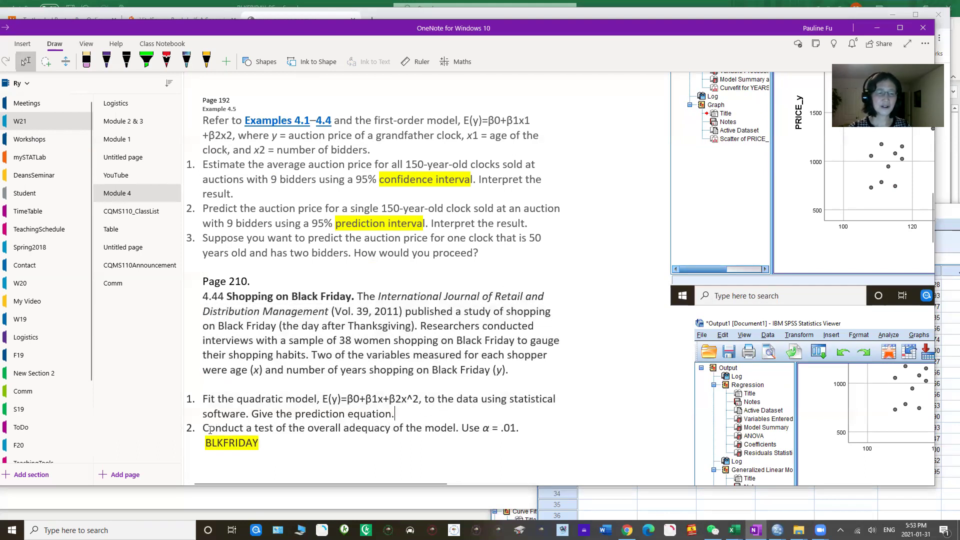
{"action": "left_click_drag", "start_coordinate": [204, 428], "coordinate": [523, 431]}
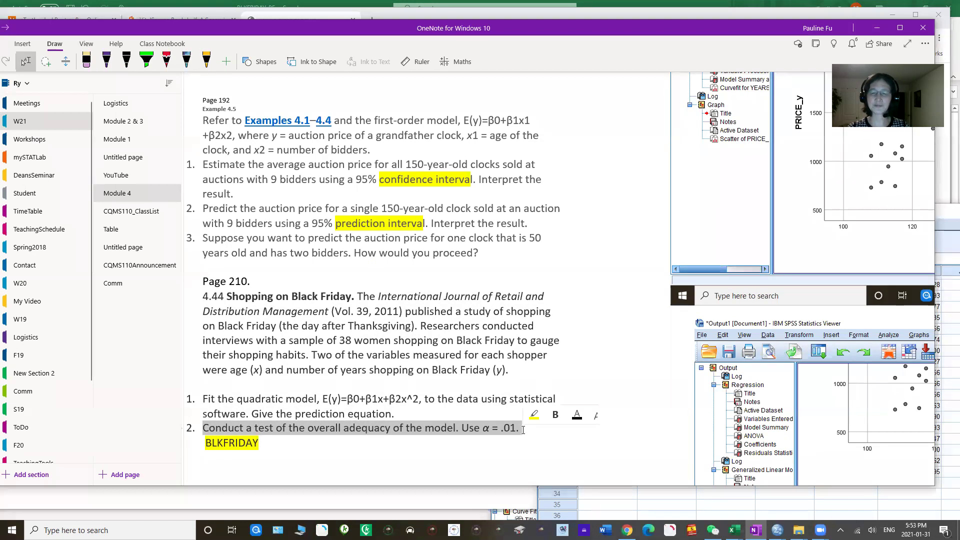
{"action": "left_click", "coordinate": [600, 374]}
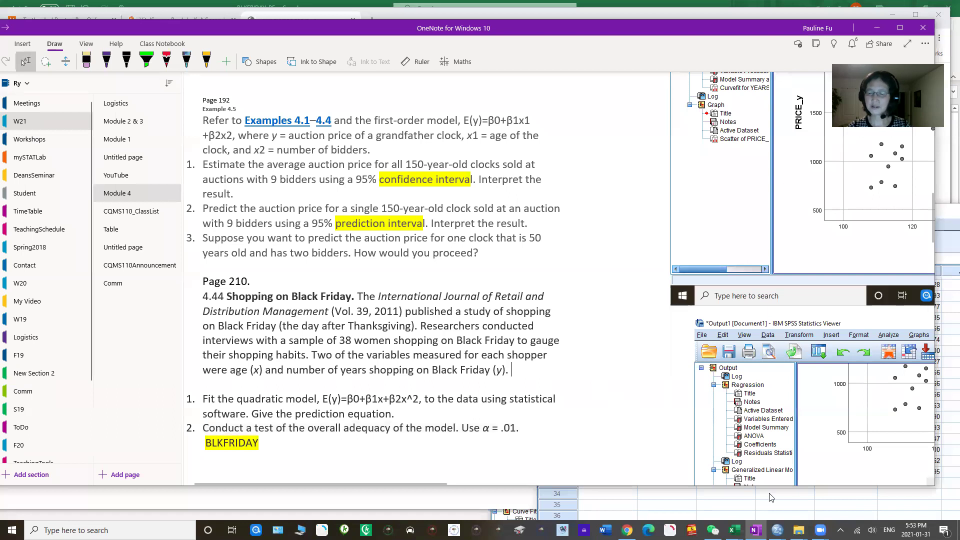
- From the empty Untitled4 SPSS Data Editor, import the Excel file BLKFRIDAY_PF.xlsx and move the imported dataset's window beside it
{"action": "mouse_move", "coordinate": [776, 529]}
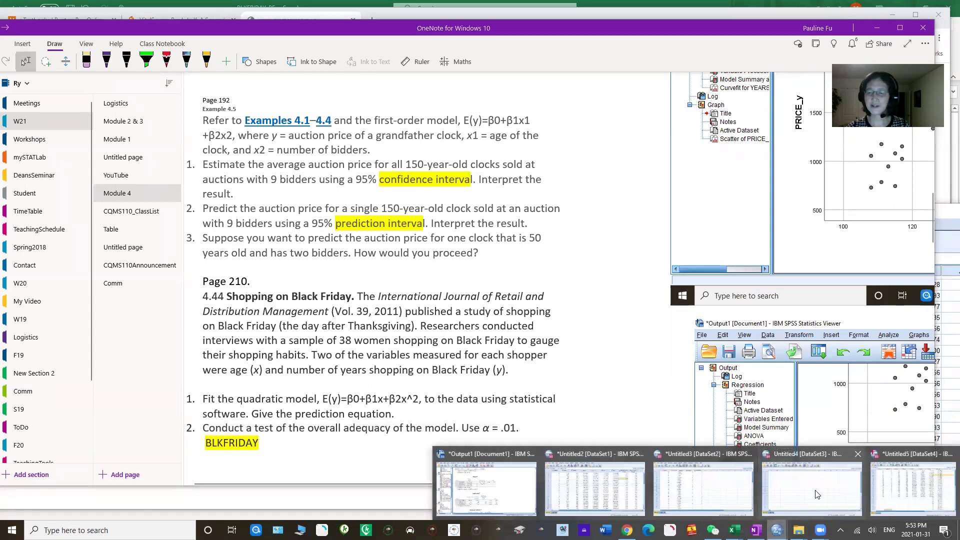
{"action": "left_click", "coordinate": [785, 504]}
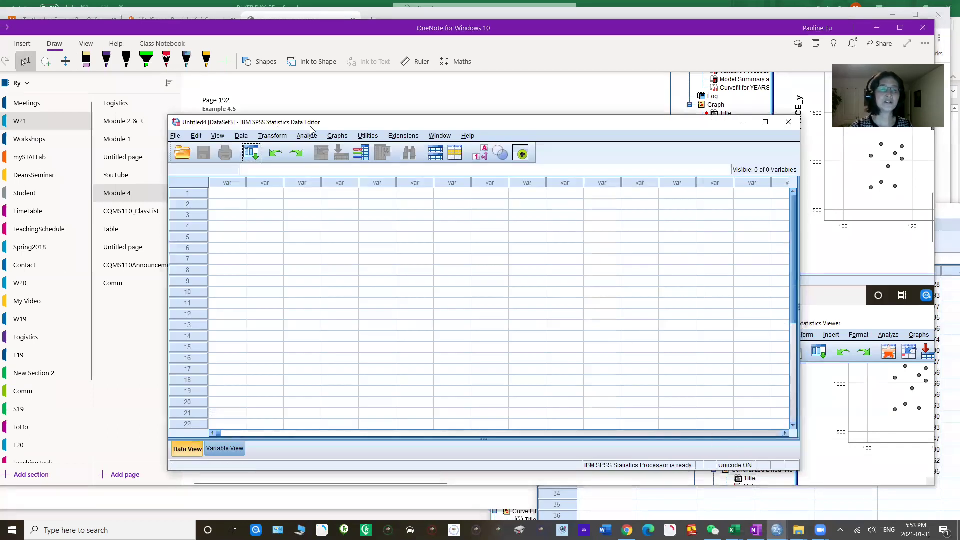
{"action": "left_click_drag", "start_coordinate": [313, 126], "coordinate": [308, 107]}
{"action": "left_click", "coordinate": [171, 116]}
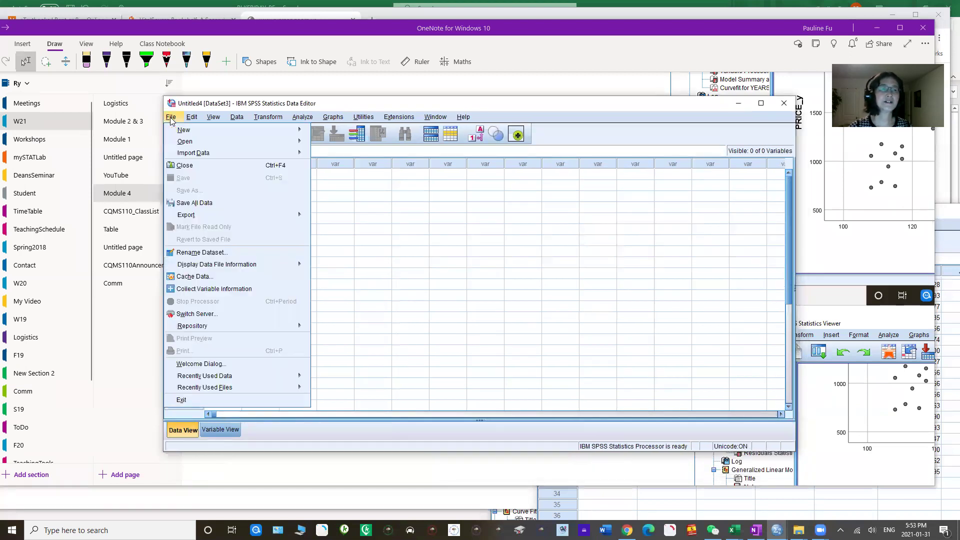
{"action": "mouse_move", "coordinate": [208, 155]}
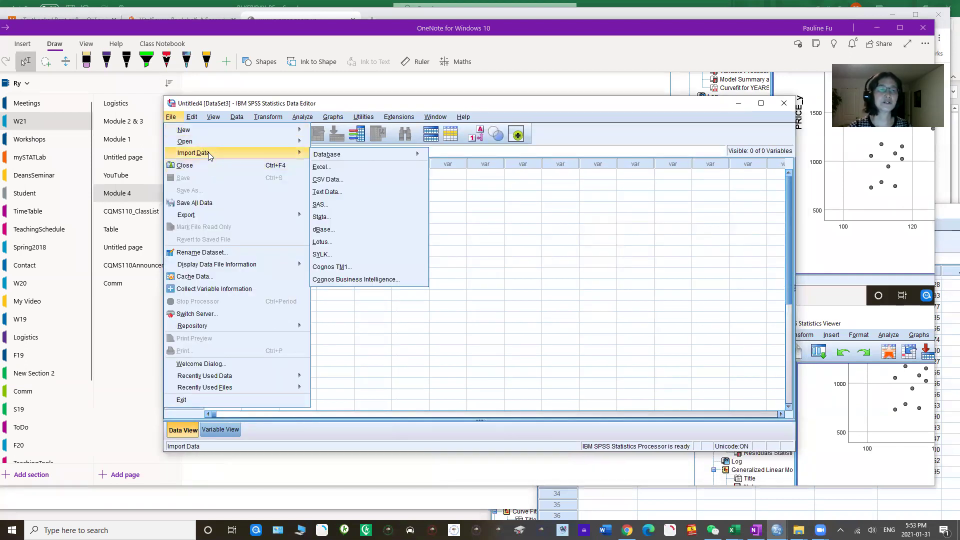
{"action": "left_click", "coordinate": [336, 170]}
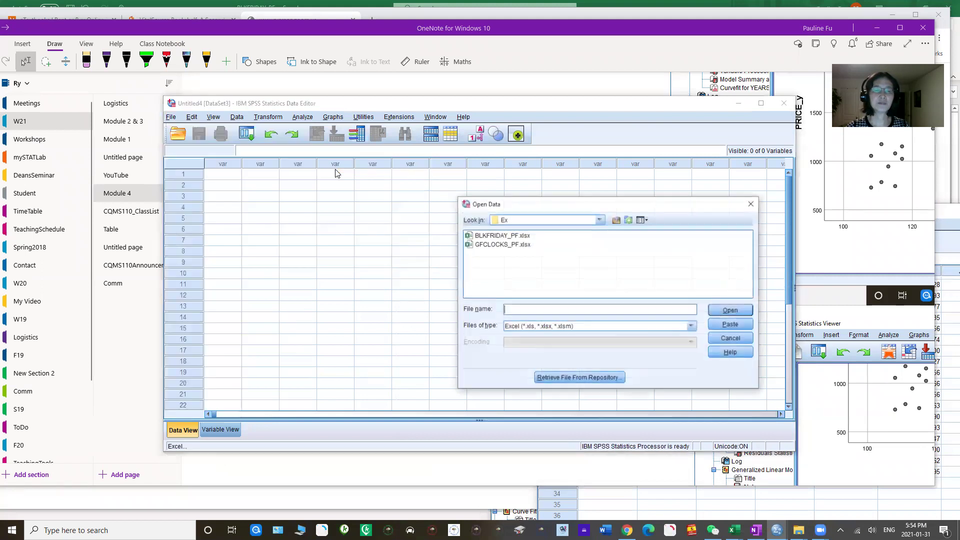
{"action": "left_click", "coordinate": [492, 245]}
{"action": "left_click", "coordinate": [490, 238]}
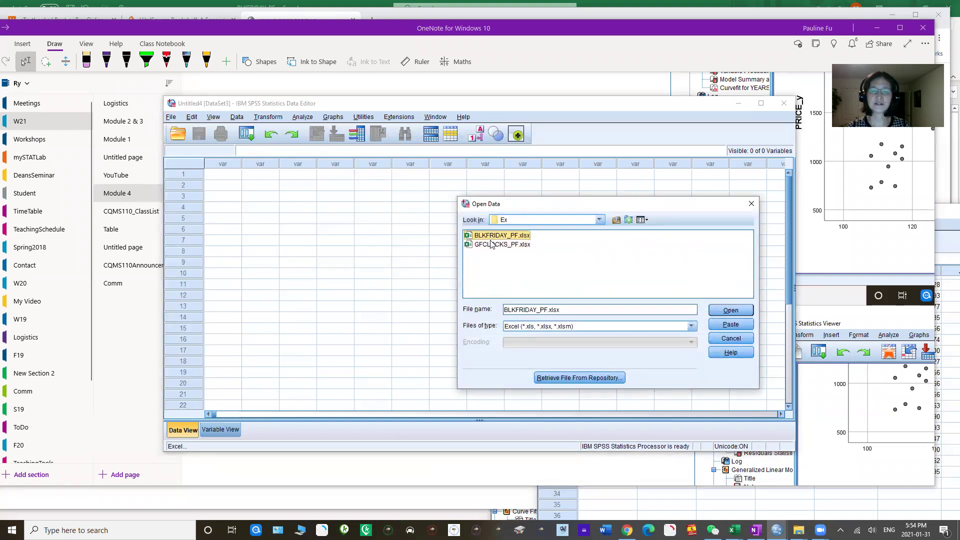
{"action": "left_click", "coordinate": [729, 311]}
{"action": "left_click", "coordinate": [425, 410]}
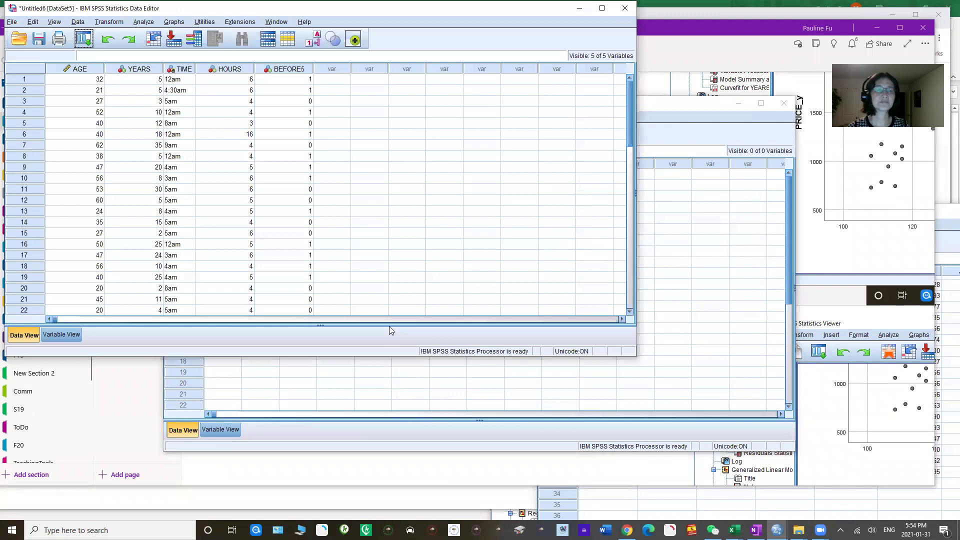
{"action": "left_click_drag", "start_coordinate": [340, 13], "coordinate": [343, 17]}
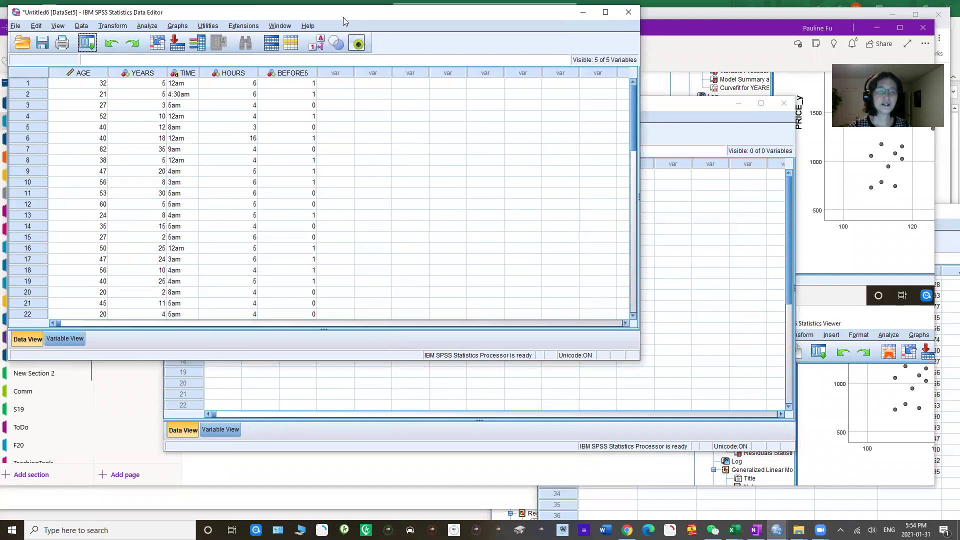
{"action": "left_click_drag", "start_coordinate": [343, 17], "coordinate": [665, 139]}
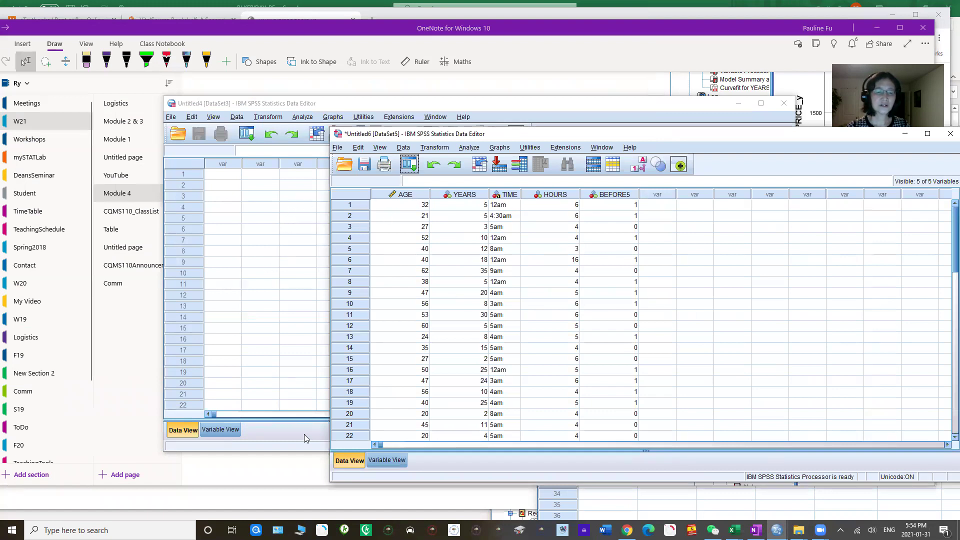
- Check the definitions of x and y for exercise 4.44 in OneNote, and bring up the Untitled3 SPSS Data Editor over the notes
{"action": "left_click", "coordinate": [296, 459]}
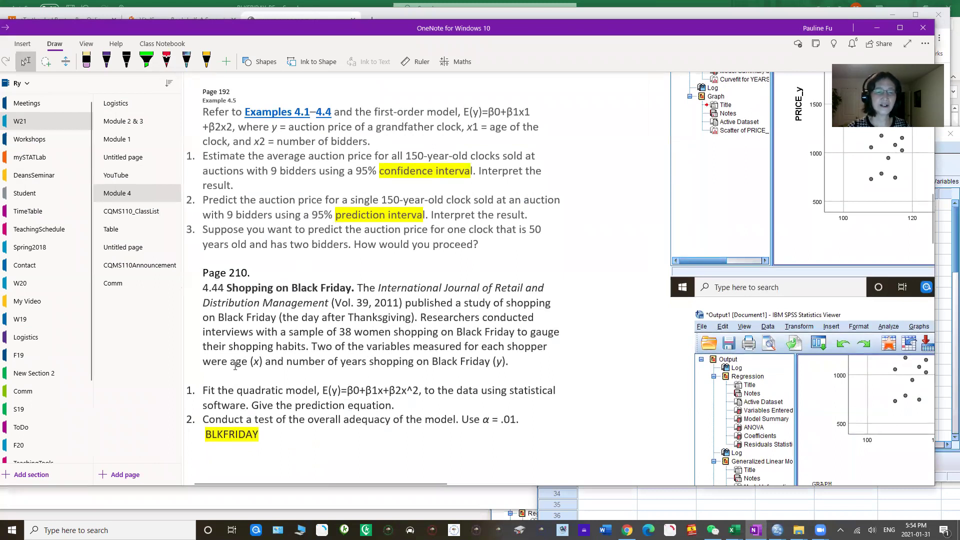
{"action": "left_click_drag", "start_coordinate": [234, 364], "coordinate": [510, 361]}
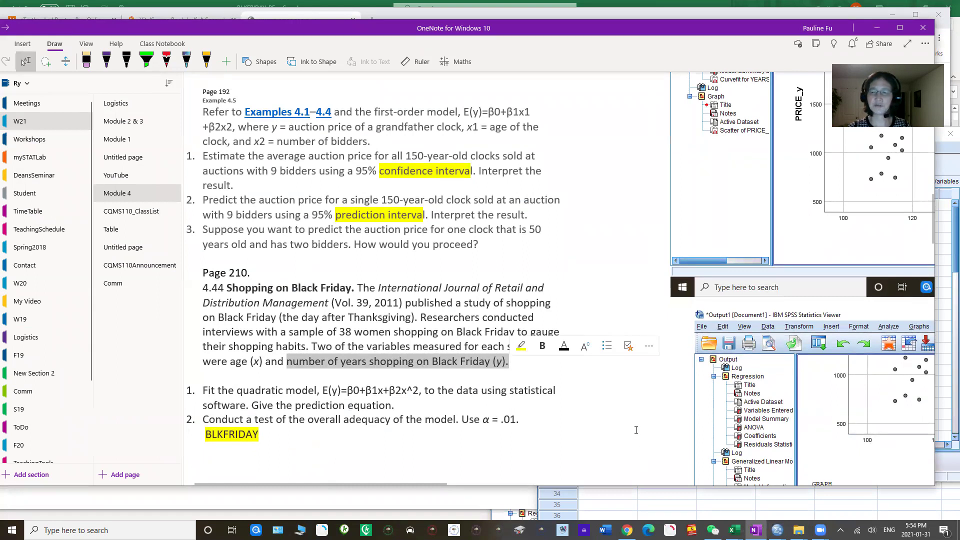
{"action": "left_click", "coordinate": [777, 530]}
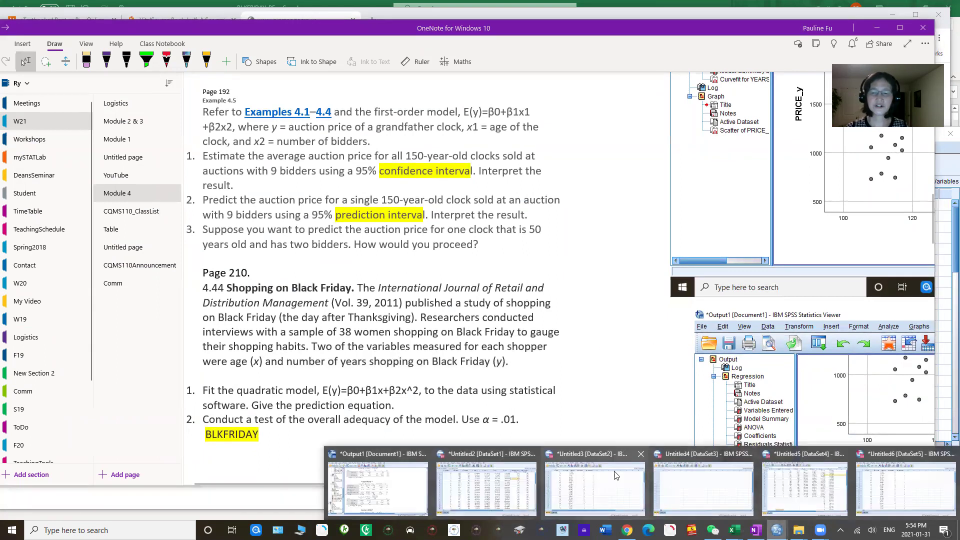
{"action": "left_click", "coordinate": [616, 478]}
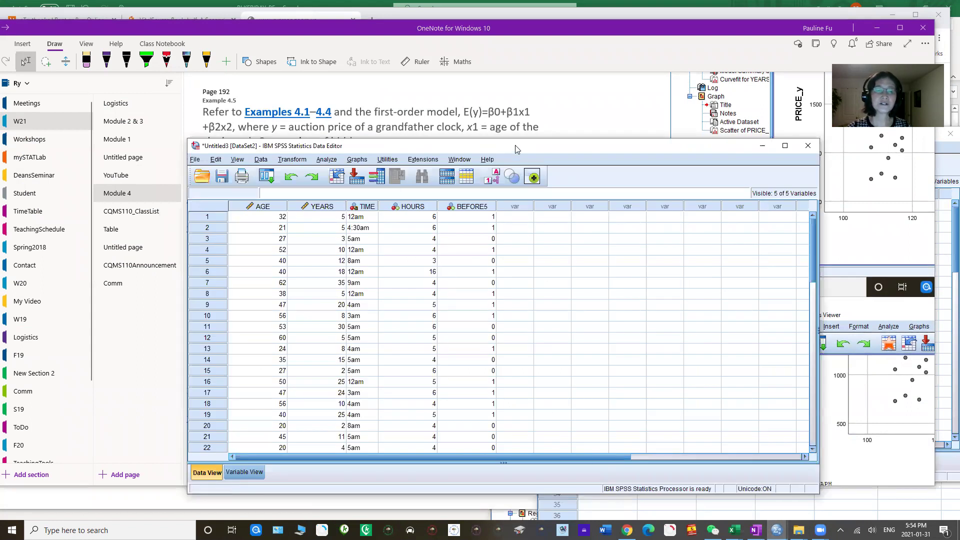
{"action": "left_click_drag", "start_coordinate": [516, 145], "coordinate": [511, 91]}
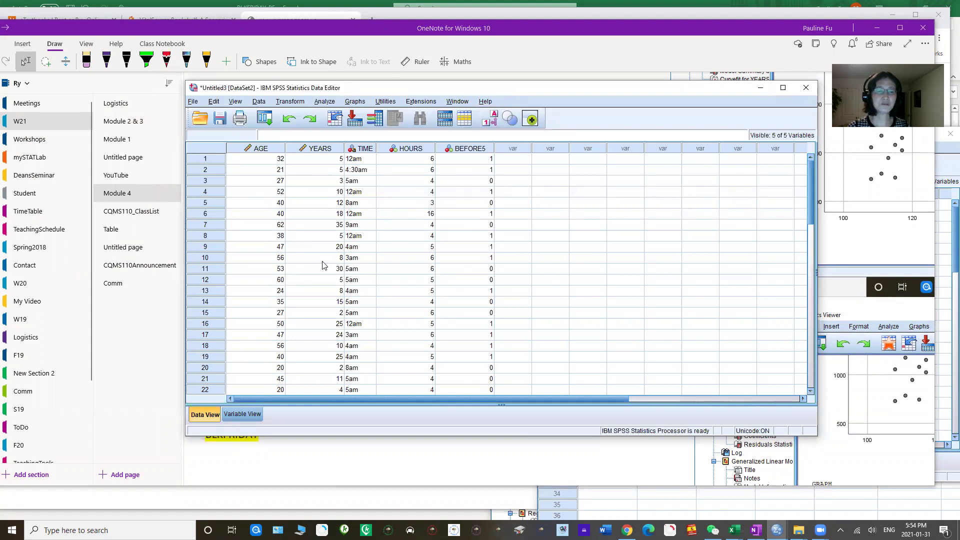
- In Untitled3's variable definitions, rename AGE as AGE_x and YEARS as YEARS_y
{"action": "left_click", "coordinate": [238, 414]}
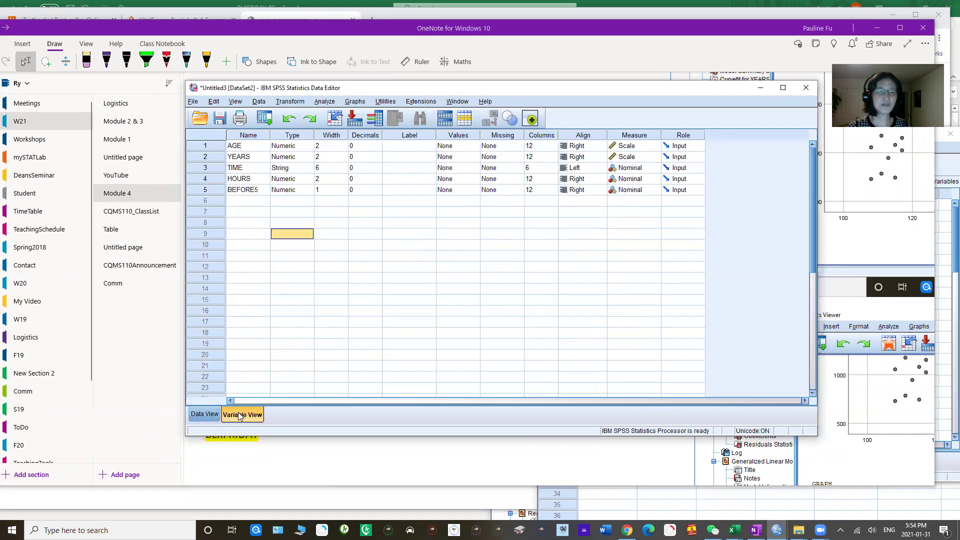
{"action": "left_click", "coordinate": [248, 146]}
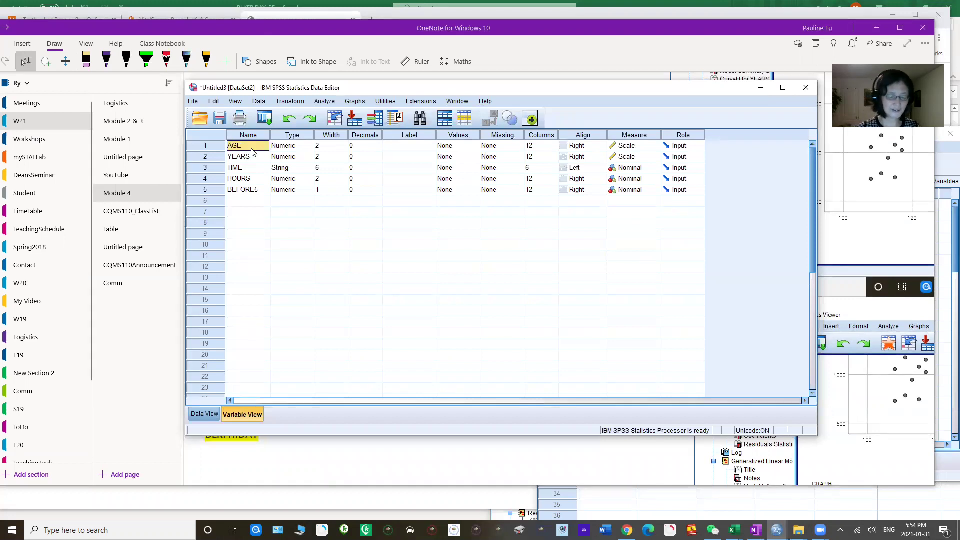
{"action": "key", "text": "BackSpace"}
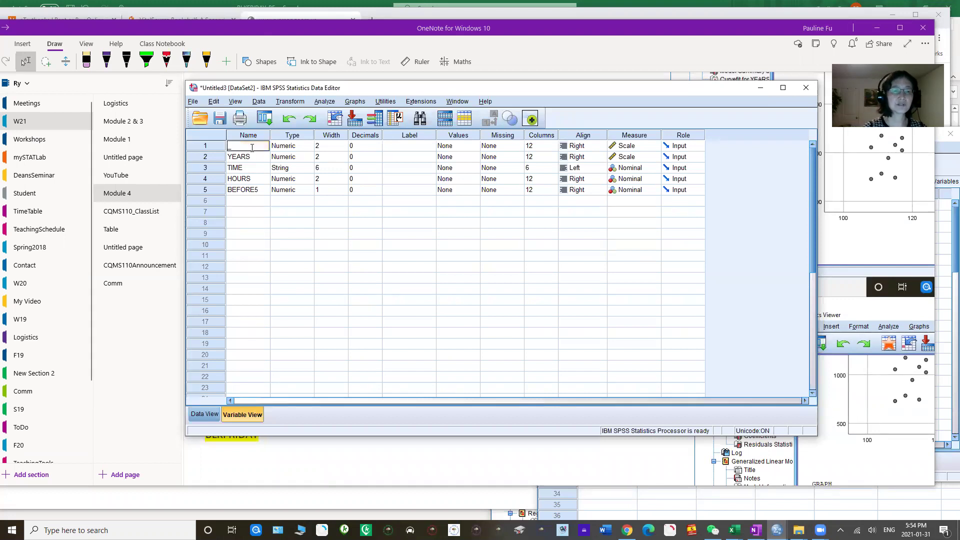
{"action": "type", "text": "AGE"}
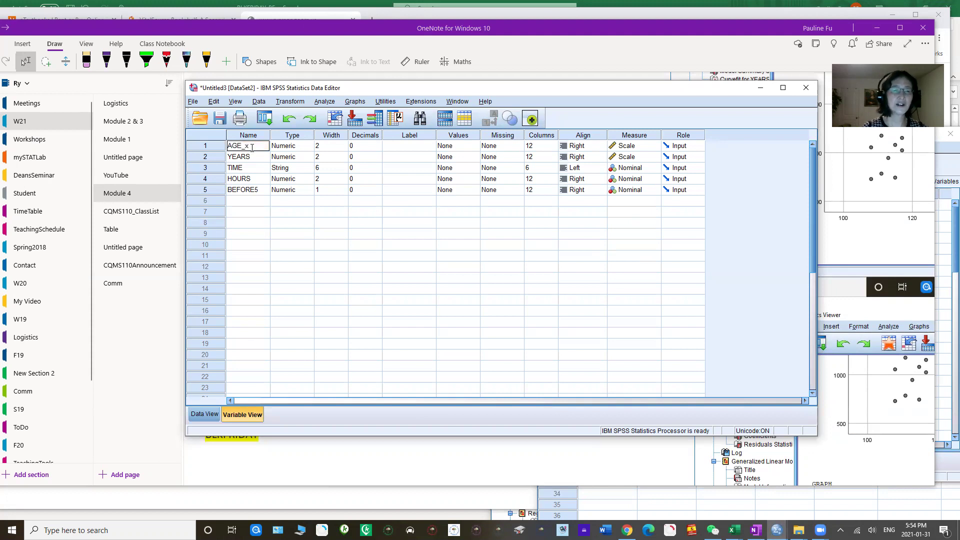
{"action": "type", "text": "_x"}
{"action": "left_click", "coordinate": [255, 157]}
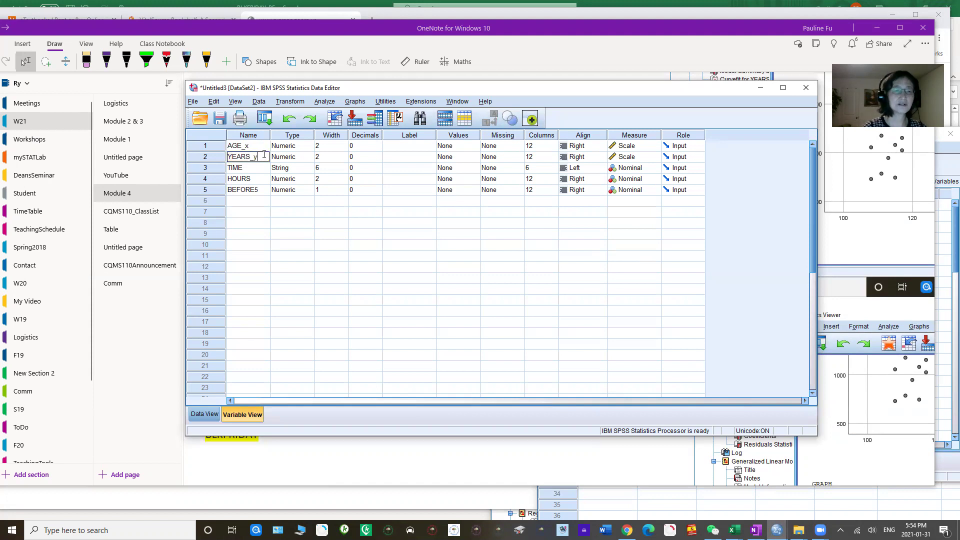
{"action": "left_click", "coordinate": [285, 245]}
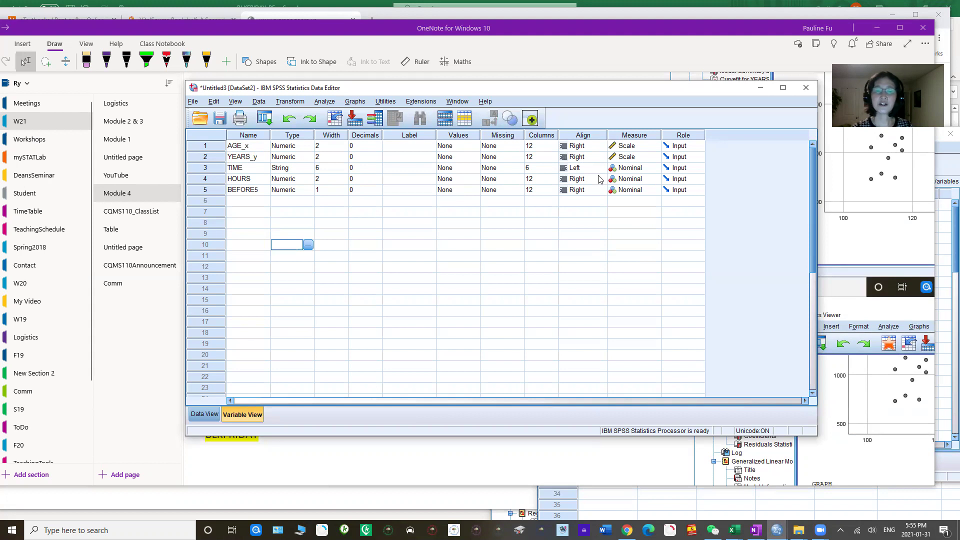
- Review the AGE_x and YEARS_y values in Untitled3's data, and move the window to check them against exercise 4.44 in the notes
{"action": "left_click", "coordinate": [209, 415]}
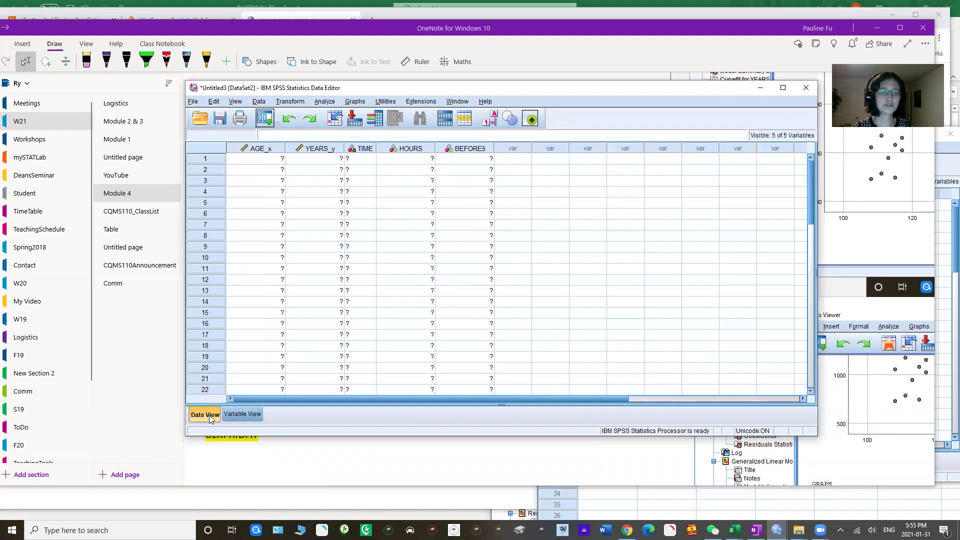
{"action": "left_click", "coordinate": [258, 150]}
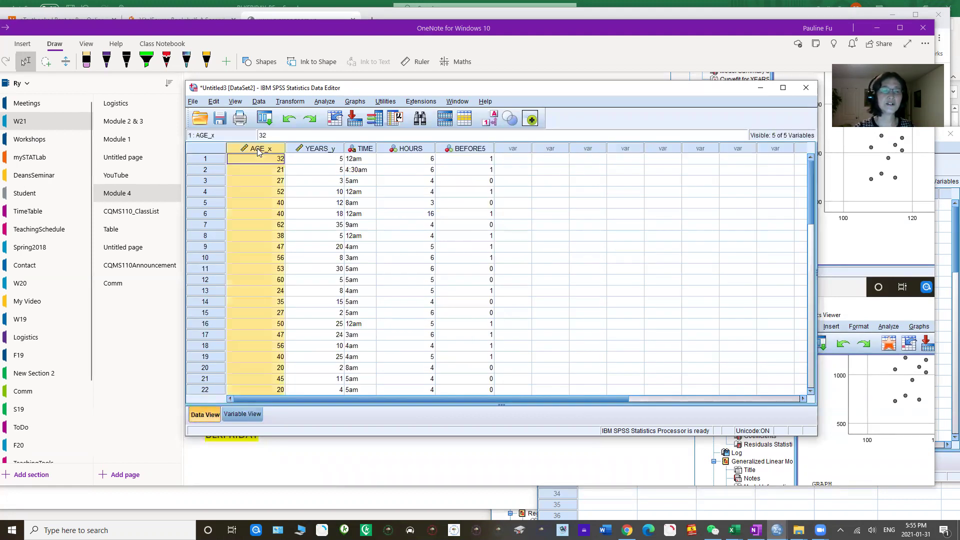
{"action": "left_click", "coordinate": [317, 150]}
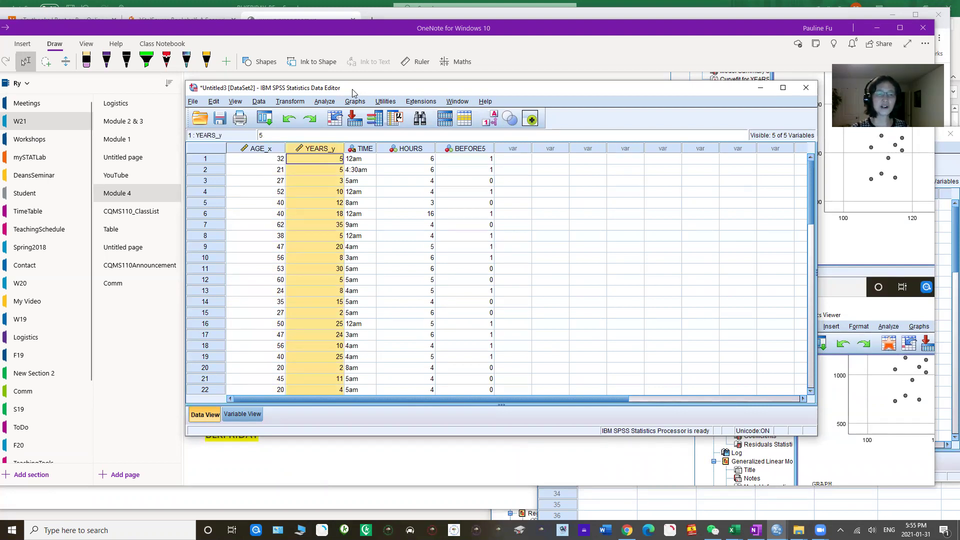
{"action": "left_click_drag", "start_coordinate": [352, 89], "coordinate": [594, 199]}
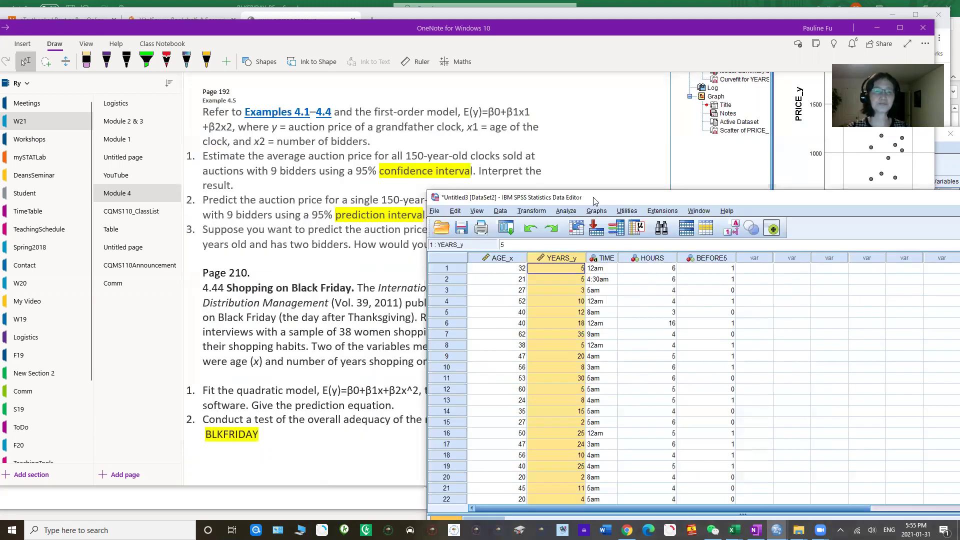
{"action": "left_click_drag", "start_coordinate": [594, 198], "coordinate": [298, 72]}
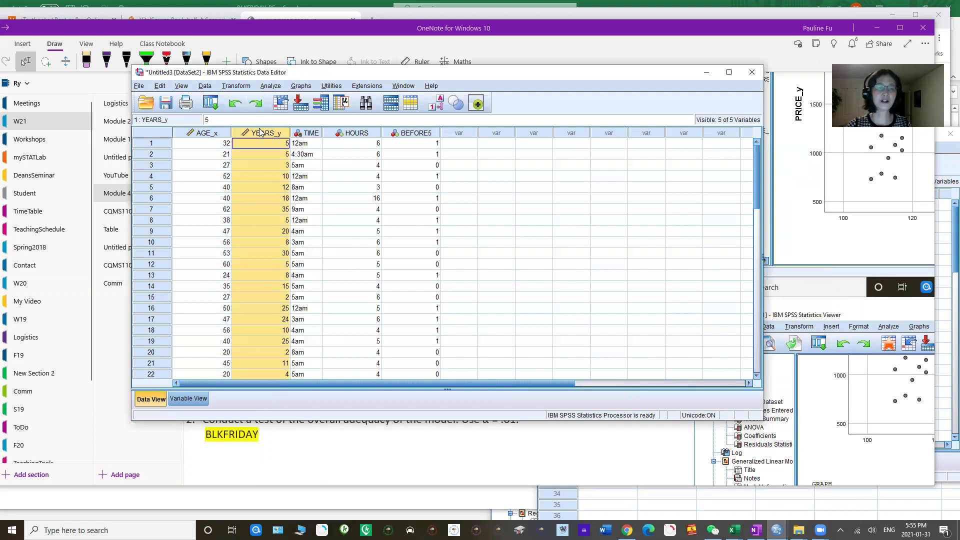
- Open the Curve Estimation regression and clear YEARS_y and AGE_x from its dependent and independent variables
{"action": "left_click", "coordinate": [270, 86]}
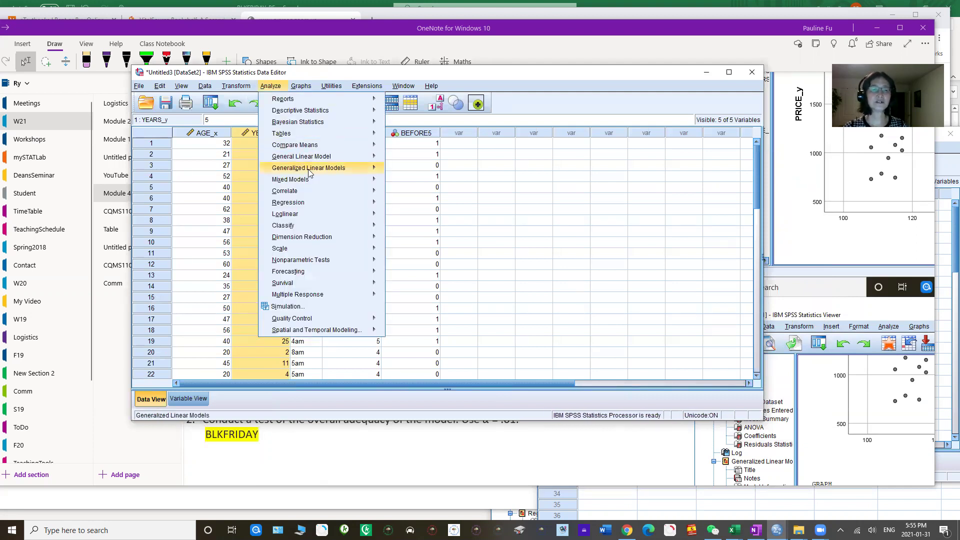
{"action": "mouse_move", "coordinate": [323, 203]}
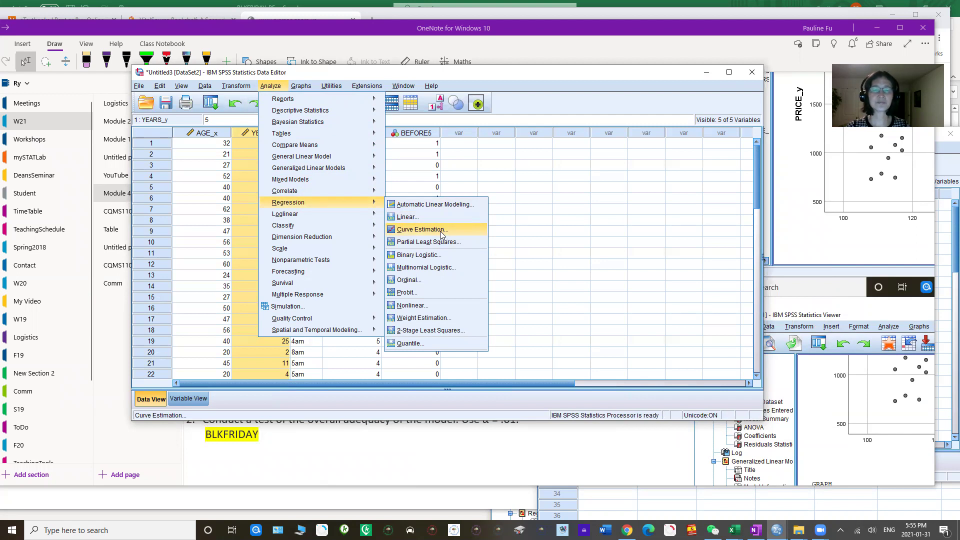
{"action": "left_click", "coordinate": [442, 231]}
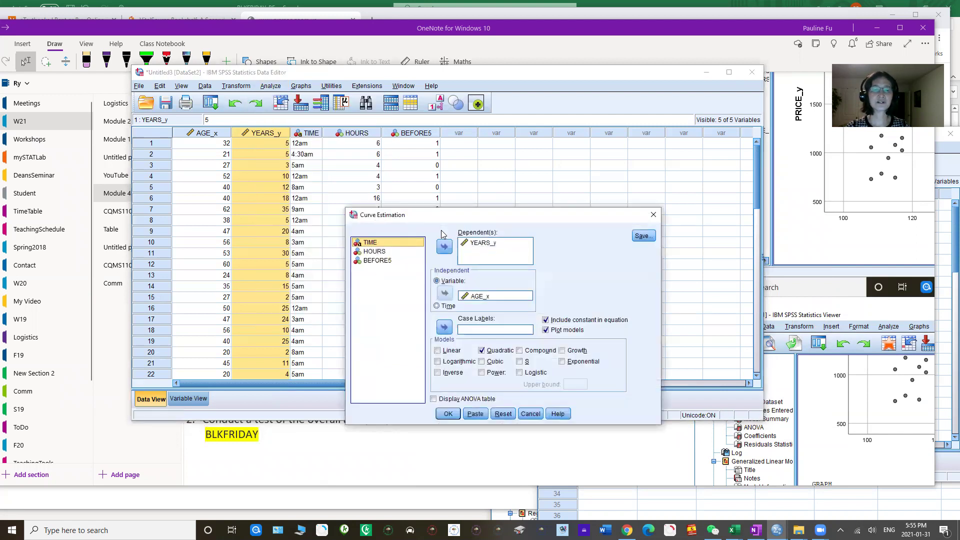
{"action": "left_click", "coordinate": [479, 248]}
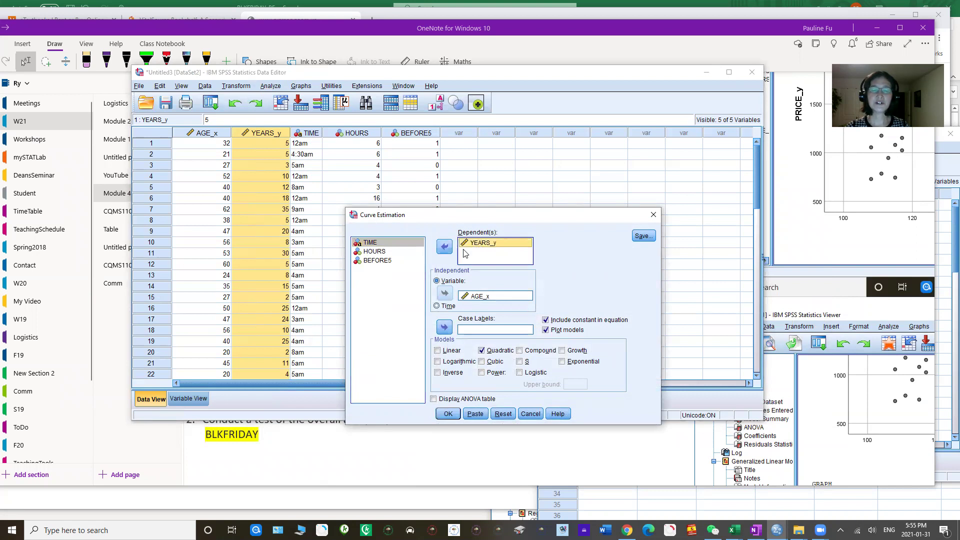
{"action": "left_click", "coordinate": [444, 247]}
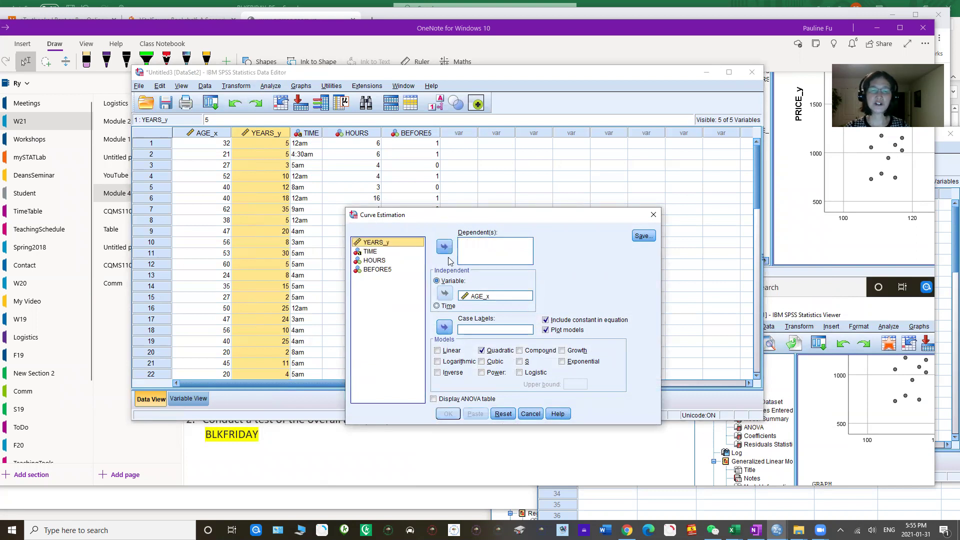
{"action": "left_click", "coordinate": [465, 298]}
{"action": "left_click", "coordinate": [444, 294]}
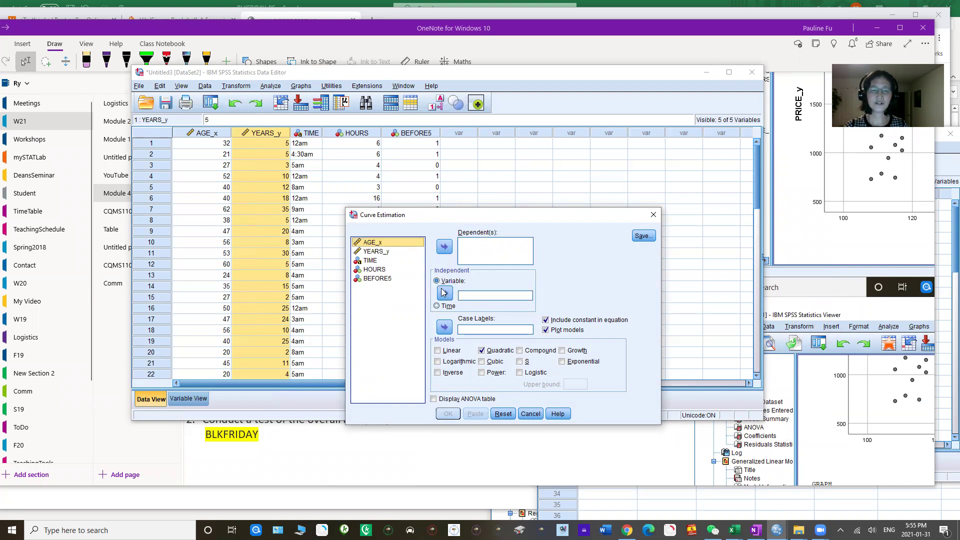
- Assign YEARS_y as the dependent and AGE_x as the independent variable, with the Quadratic model selected
{"action": "left_click", "coordinate": [377, 251]}
{"action": "left_click", "coordinate": [443, 249]}
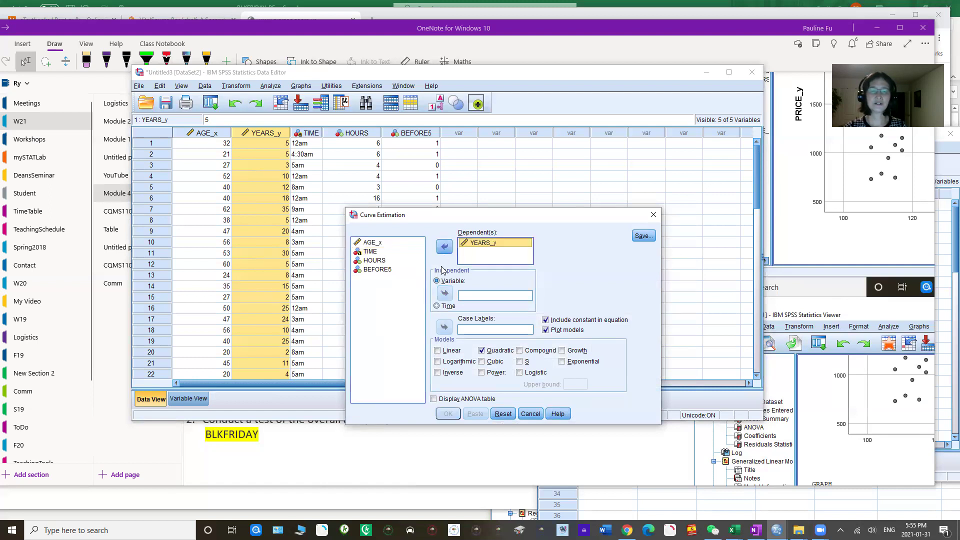
{"action": "left_click", "coordinate": [374, 244]}
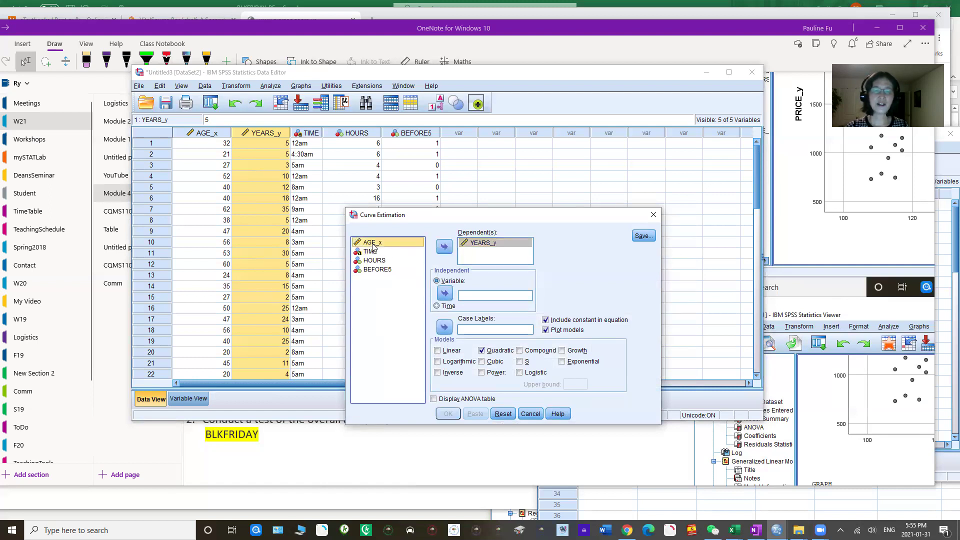
{"action": "left_click", "coordinate": [445, 294]}
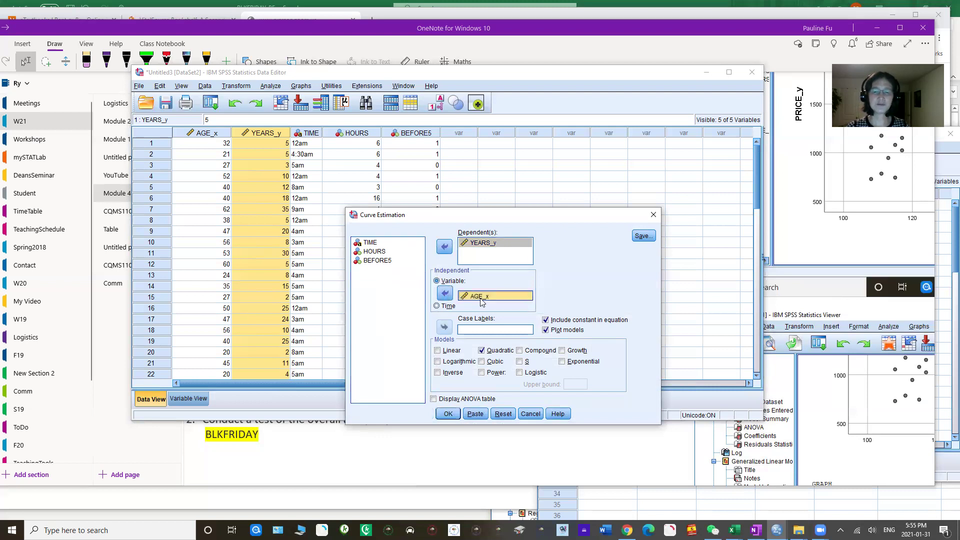
{"action": "left_click", "coordinate": [481, 350]}
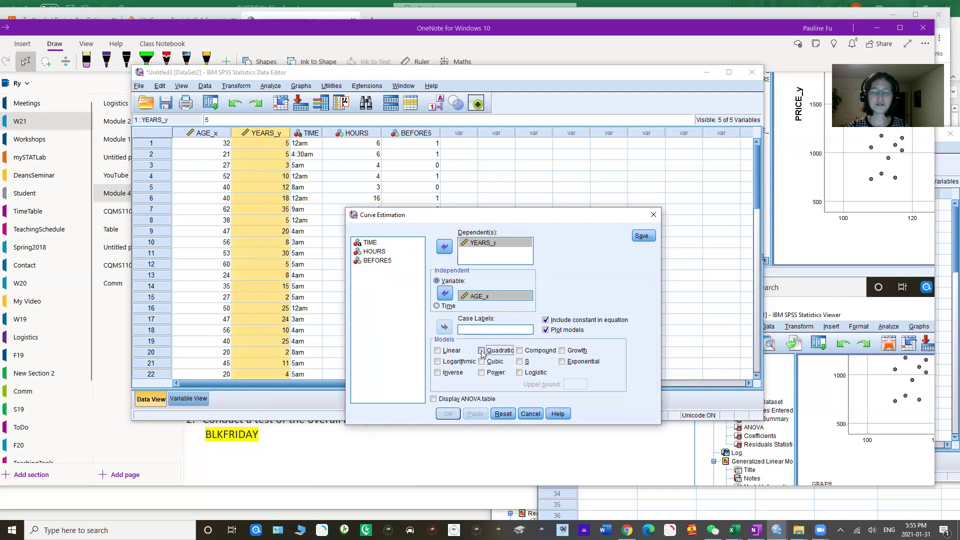
{"action": "left_click", "coordinate": [482, 351]}
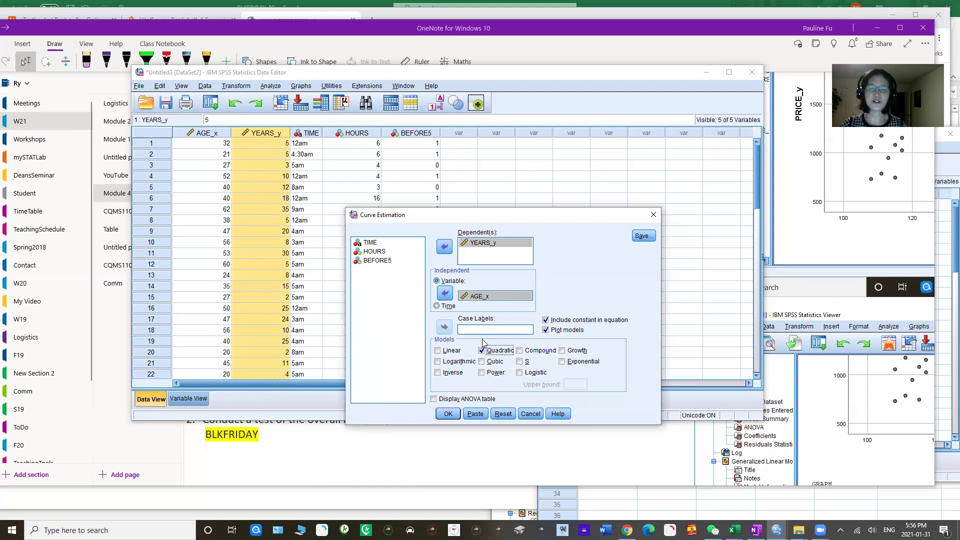
{"action": "left_click", "coordinate": [520, 374]}
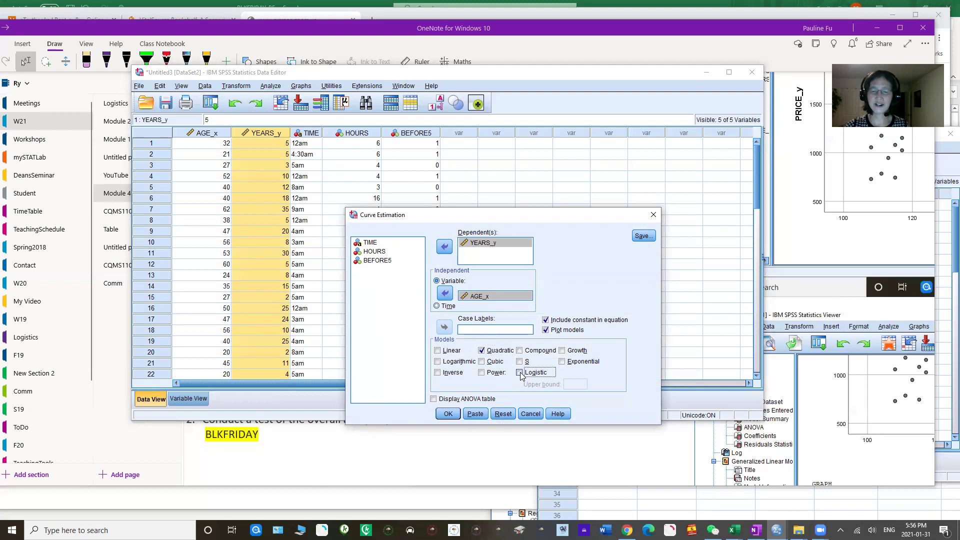
{"action": "left_click", "coordinate": [438, 362]}
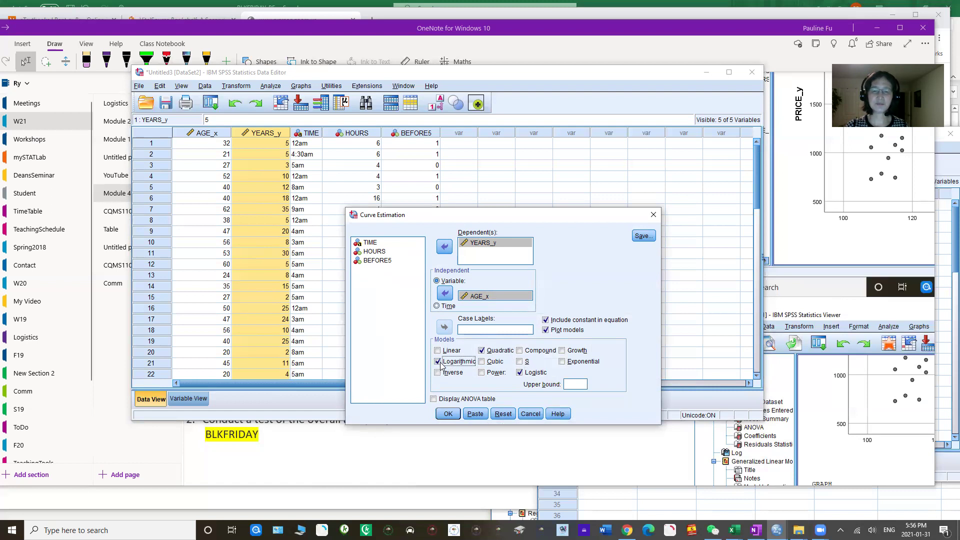
{"action": "left_click", "coordinate": [438, 362]}
{"action": "left_click", "coordinate": [520, 372]}
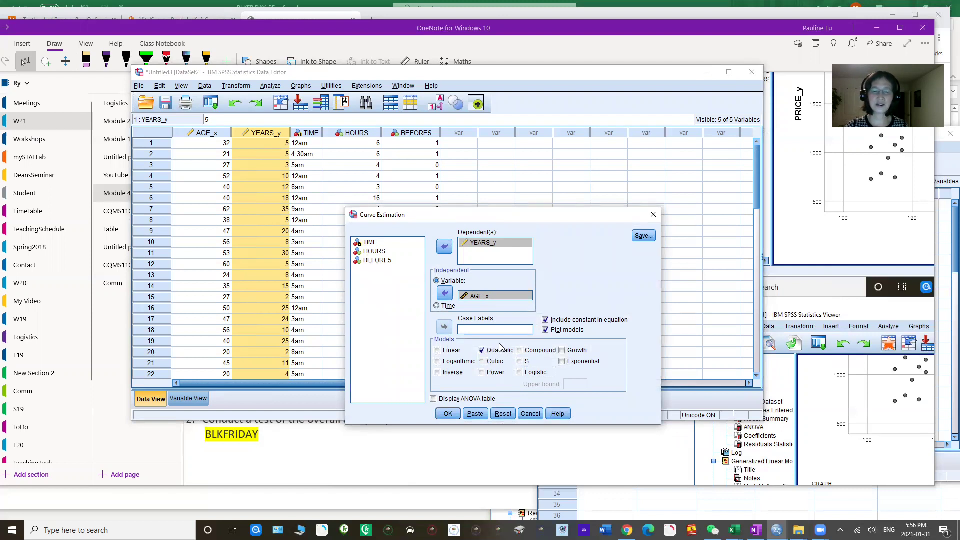
- Include the ANOVA table, run the quadratic curve estimation, and move the output viewer window over the data editor
{"action": "left_click", "coordinate": [434, 399]}
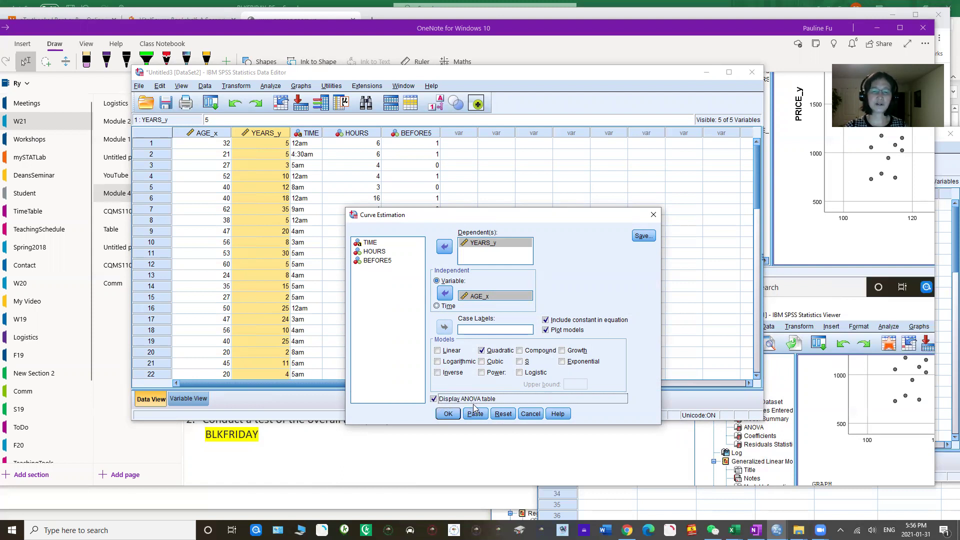
{"action": "left_click", "coordinate": [449, 414]}
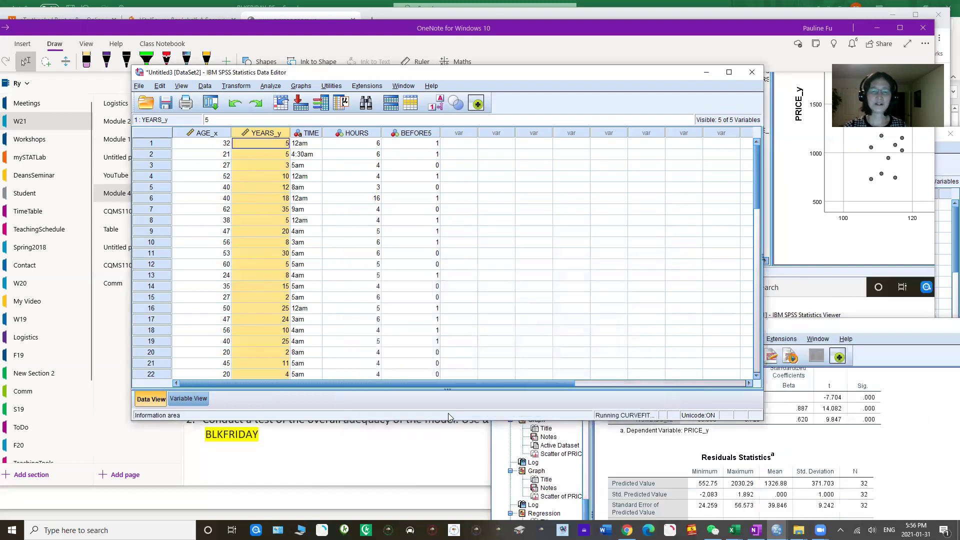
{"action": "left_click", "coordinate": [889, 329]}
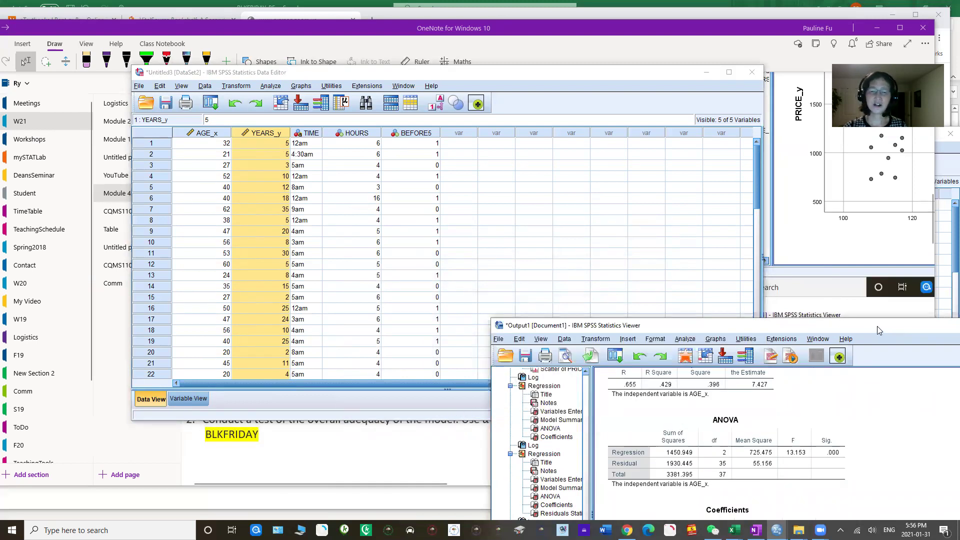
{"action": "left_click_drag", "start_coordinate": [877, 326], "coordinate": [547, 74]}
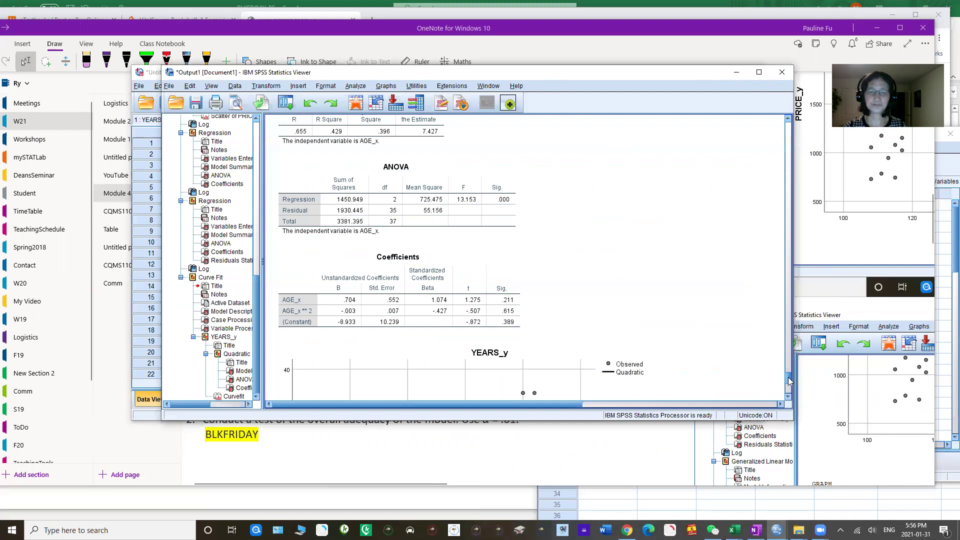
- Examine the quadratic fit's model summary, ANOVA and coefficients tables, and the YEARS_y against AGE_x curve plot in an enlarged output viewer
{"action": "scroll", "coordinate": [790, 385], "scroll_direction": "down", "scroll_amount": 3}
{"action": "scroll", "coordinate": [791, 385], "scroll_direction": "down", "scroll_amount": 3}
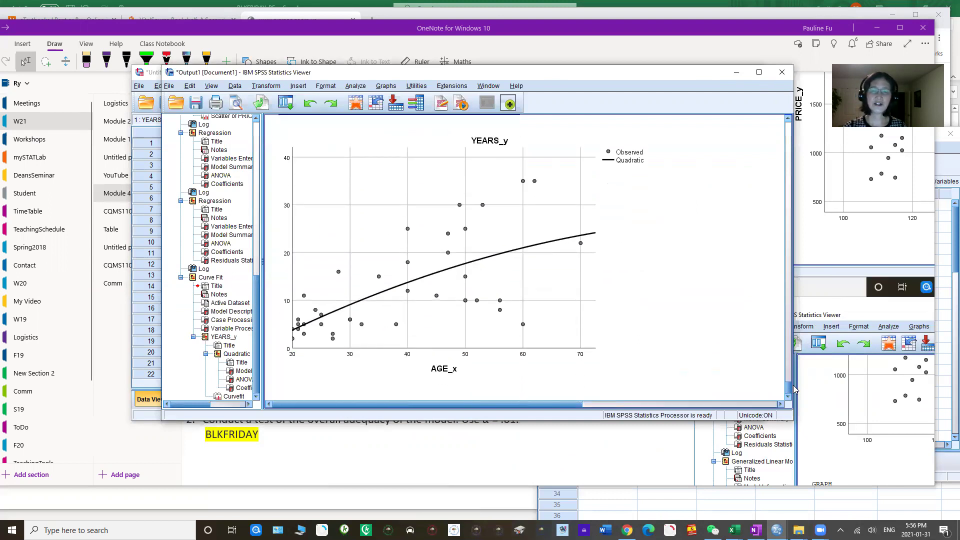
{"action": "scroll", "coordinate": [794, 385], "scroll_direction": "up", "scroll_amount": 5}
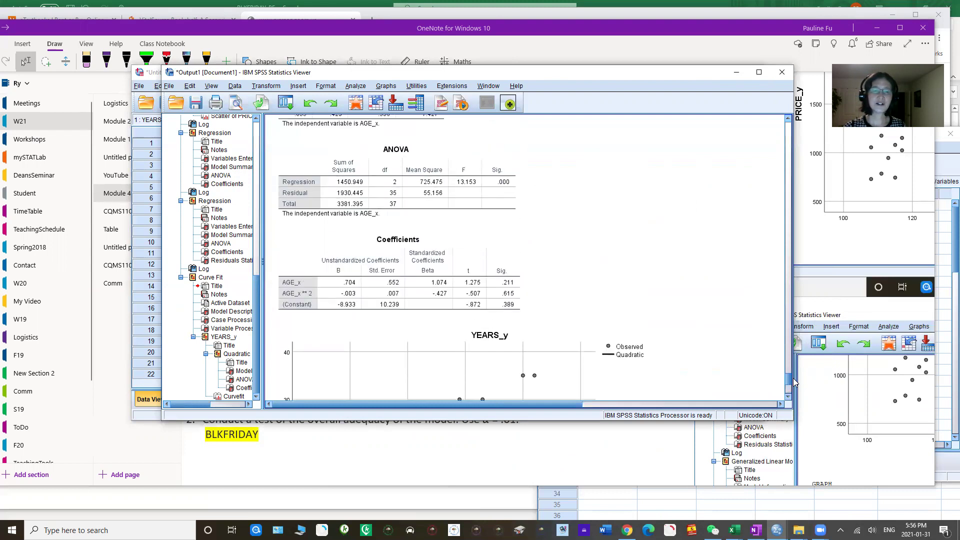
{"action": "scroll", "coordinate": [794, 381], "scroll_direction": "up", "scroll_amount": 2}
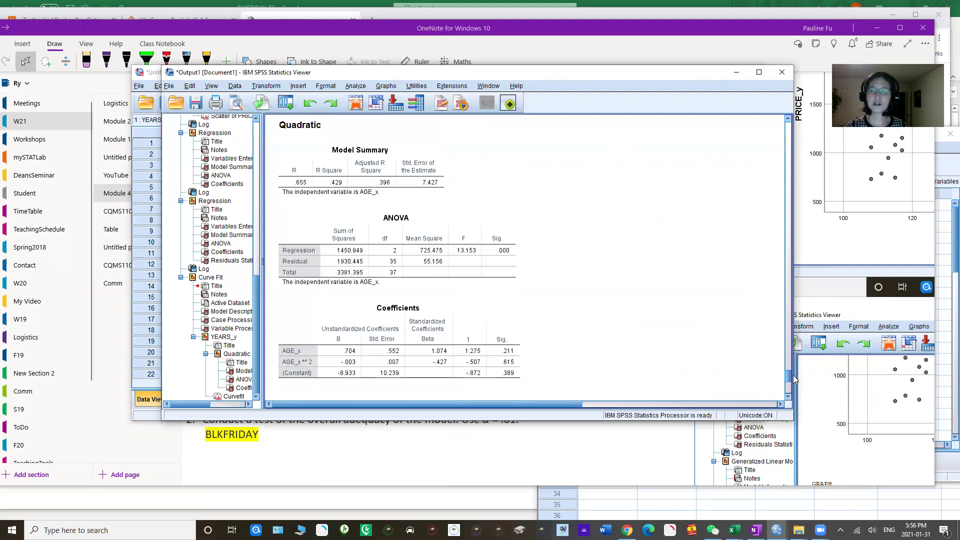
{"action": "left_click", "coordinate": [759, 72]}
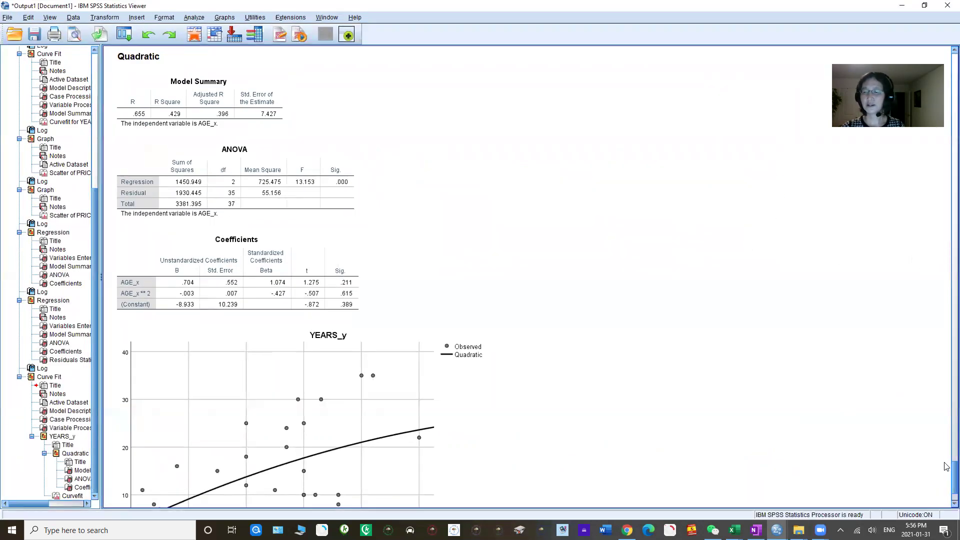
{"action": "scroll", "coordinate": [945, 468], "scroll_direction": "down", "scroll_amount": 2}
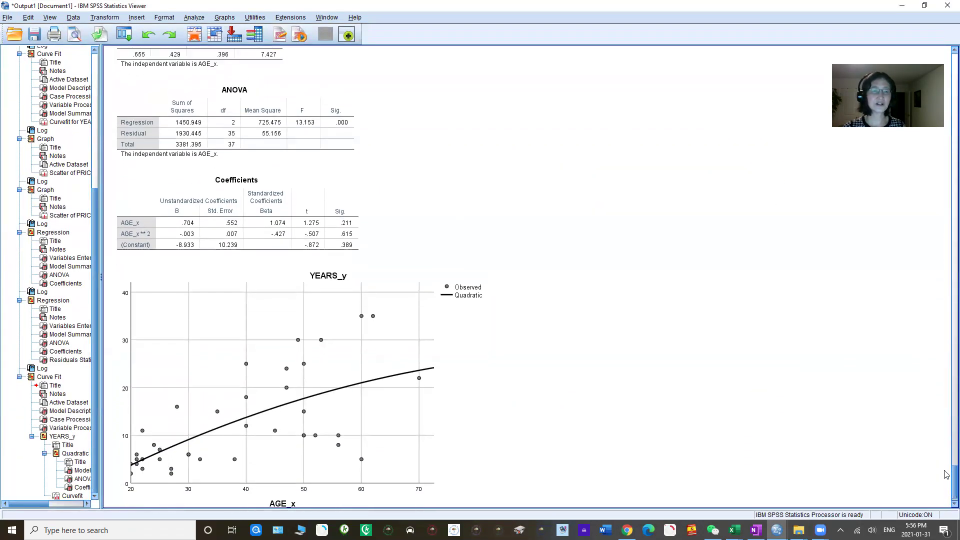
{"action": "scroll", "coordinate": [946, 473], "scroll_direction": "up", "scroll_amount": 1}
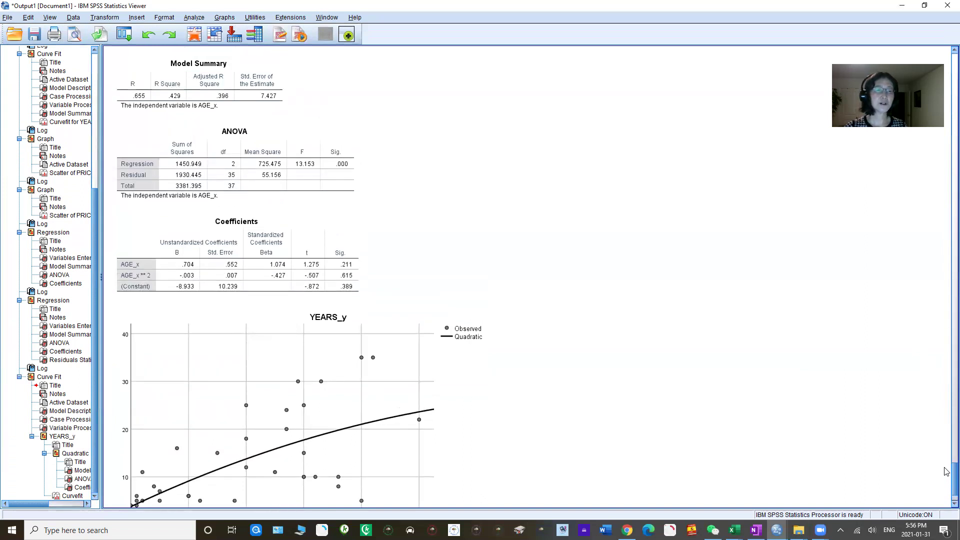
{"action": "scroll", "coordinate": [946, 472], "scroll_direction": "up", "scroll_amount": 1}
{"action": "scroll", "coordinate": [946, 471], "scroll_direction": "down", "scroll_amount": 1}
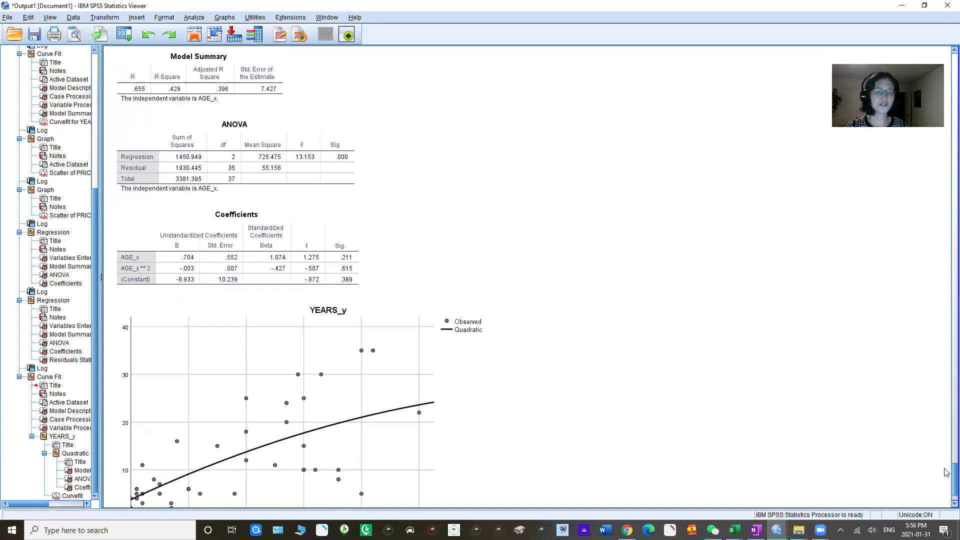
{"action": "scroll", "coordinate": [946, 472], "scroll_direction": "down", "scroll_amount": 1}
{"action": "scroll", "coordinate": [946, 472], "scroll_direction": "down", "scroll_amount": 1}
{"action": "scroll", "coordinate": [947, 473], "scroll_direction": "up", "scroll_amount": 1}
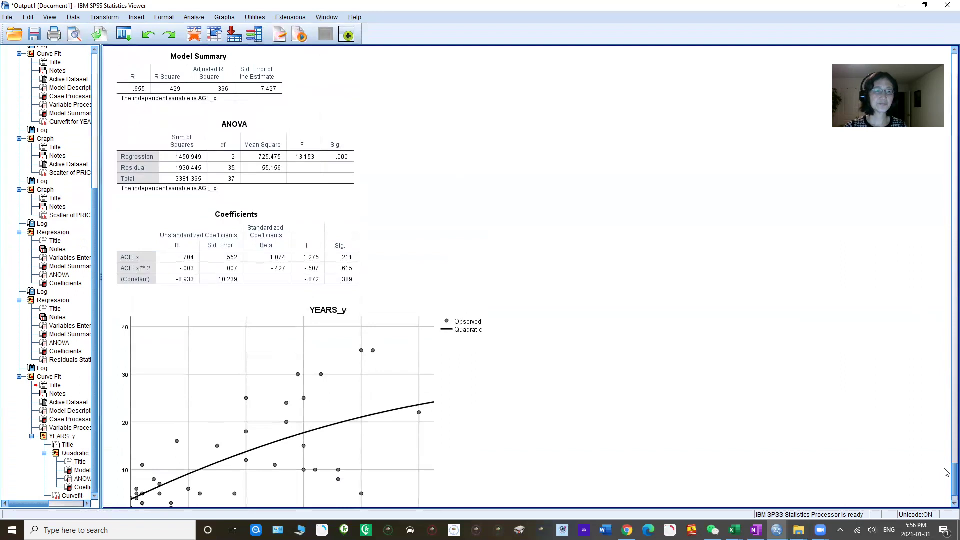
{"action": "scroll", "coordinate": [946, 473], "scroll_direction": "down", "scroll_amount": 1}
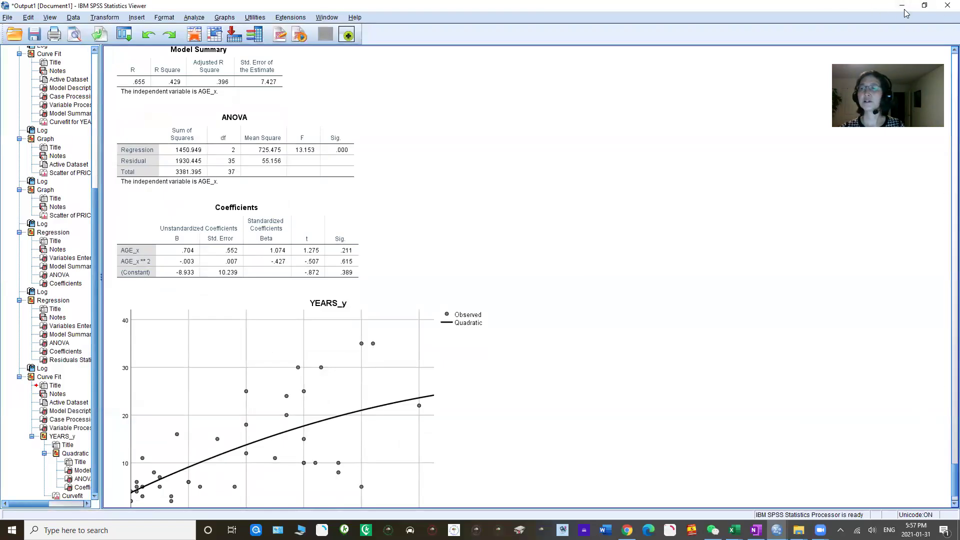
- Switch to OneNote and paste a screenshot of the quadratic fit output below exercise 4.50 on the Module 4 page
{"action": "left_click", "coordinate": [925, 8]}
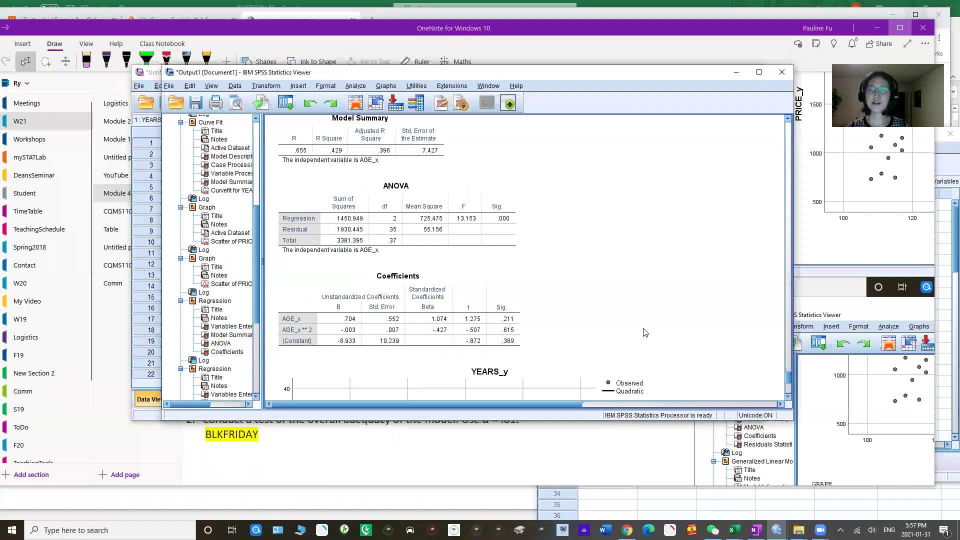
{"action": "left_click", "coordinate": [649, 26]}
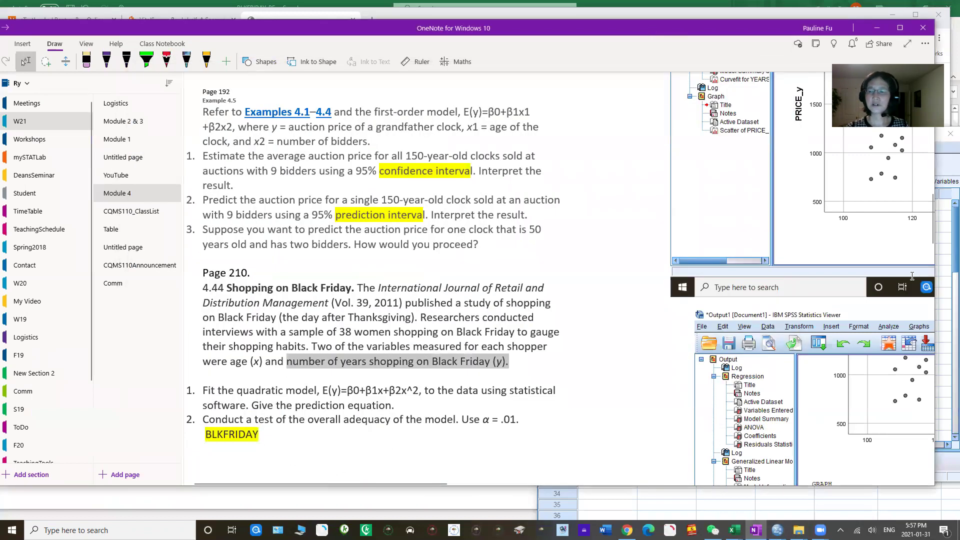
{"action": "left_click_drag", "start_coordinate": [935, 248], "coordinate": [931, 453]}
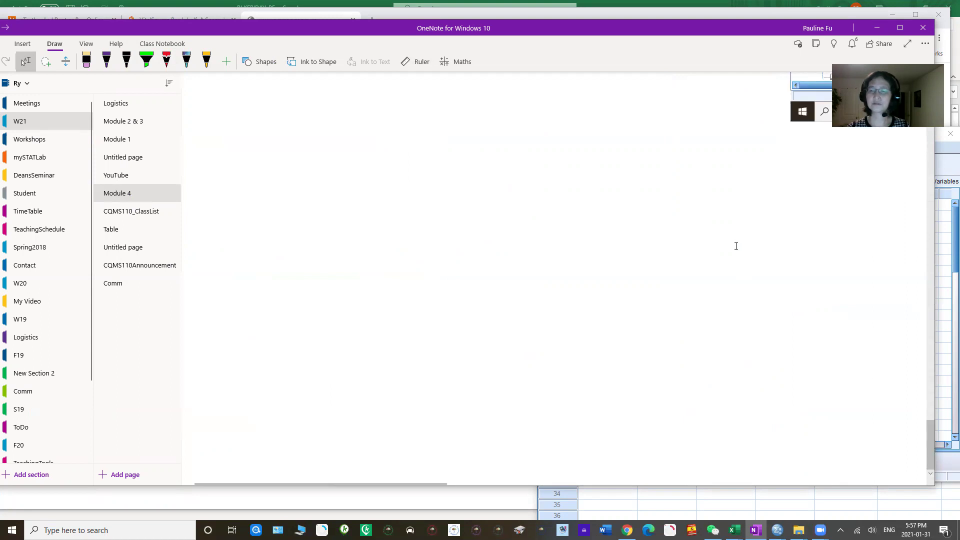
{"action": "left_click_drag", "start_coordinate": [930, 456], "coordinate": [908, 296]}
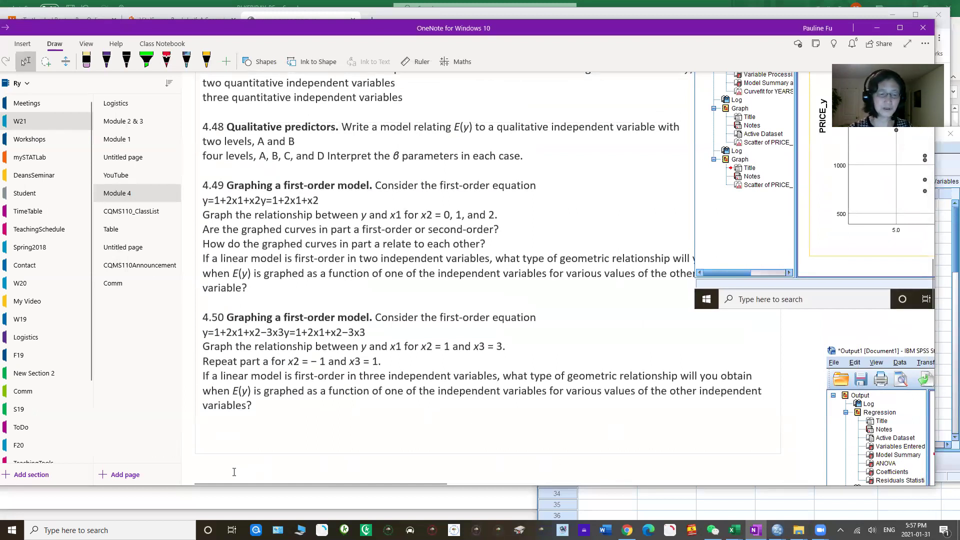
{"action": "scroll", "coordinate": [216, 467], "scroll_direction": "down", "scroll_amount": 1}
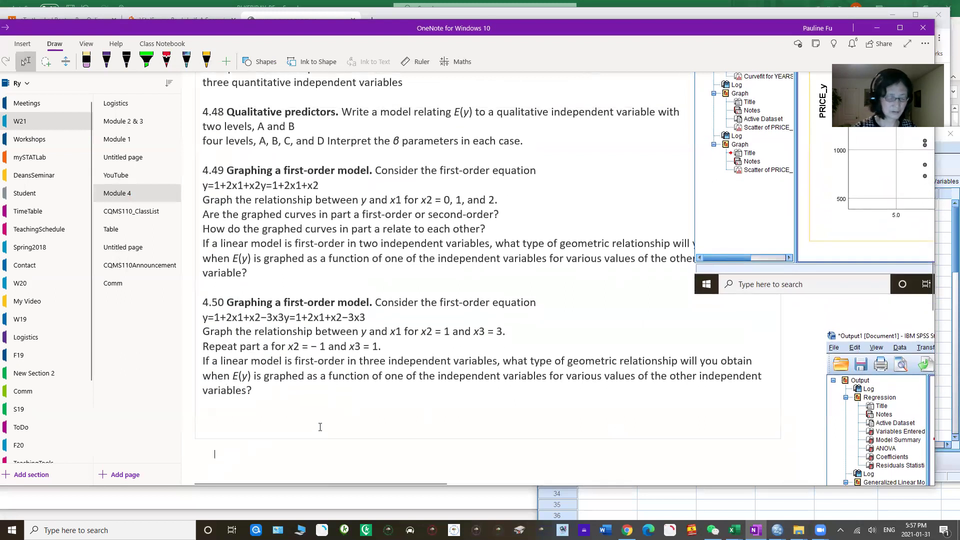
{"action": "scroll", "coordinate": [321, 427], "scroll_direction": "down", "scroll_amount": 5}
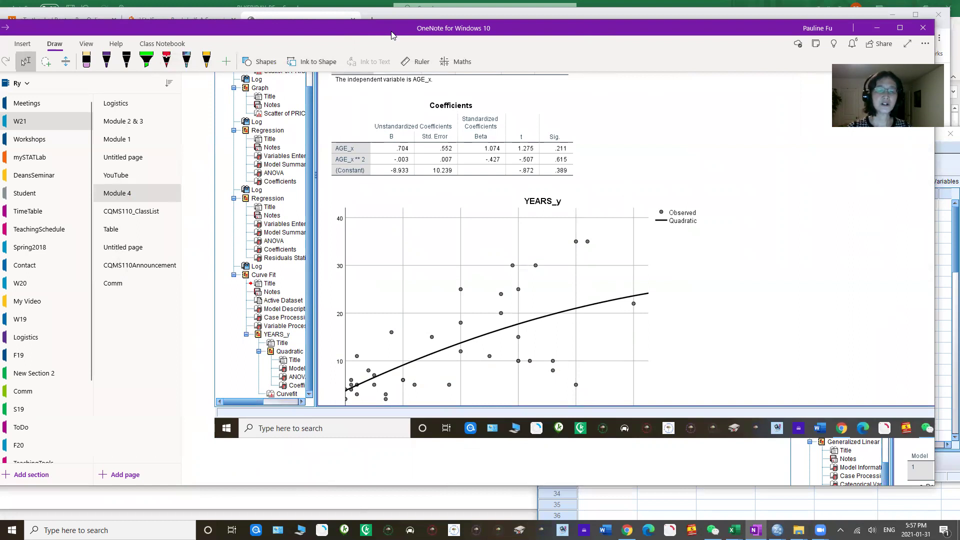
- Move the OneNote window to expose the drawing tools and handwrite the model y = β0 + β1x + β2x² in red beside the Coefficients table
{"action": "left_click_drag", "start_coordinate": [392, 35], "coordinate": [394, 75]}
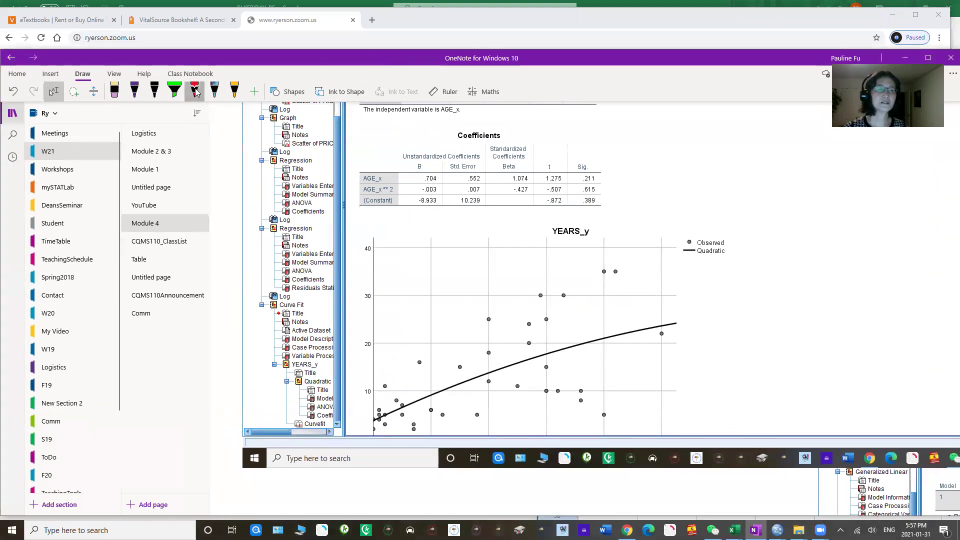
{"action": "left_click", "coordinate": [196, 89]}
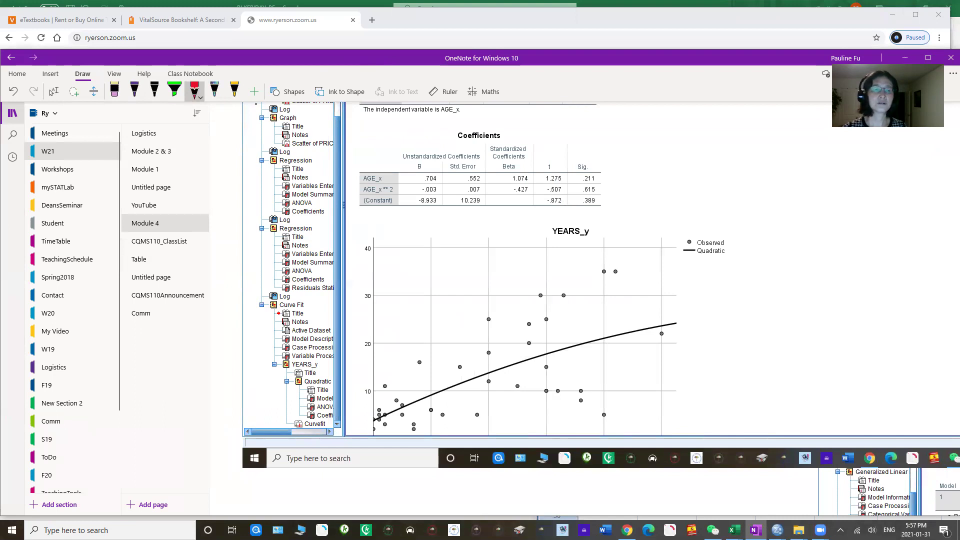
{"action": "left_click", "coordinate": [195, 91]}
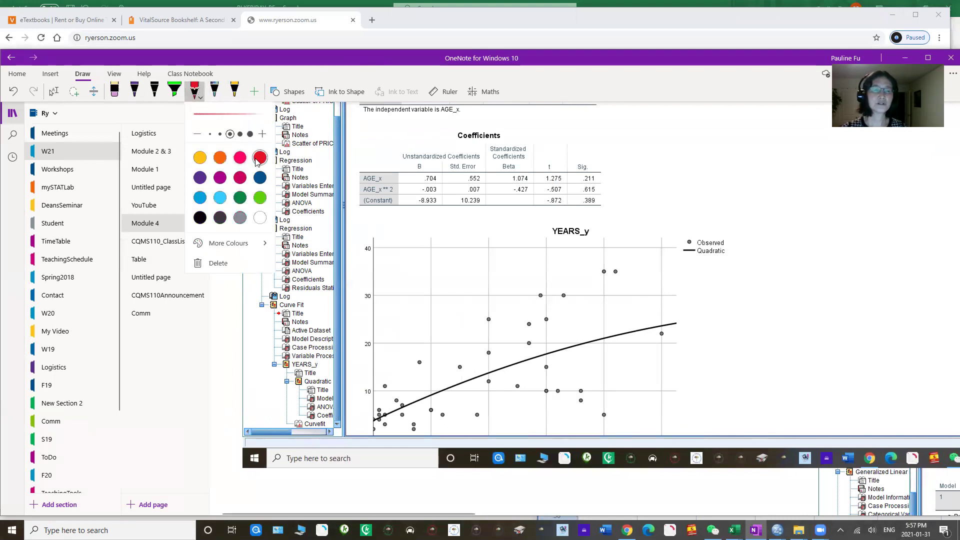
{"action": "left_click", "coordinate": [644, 158]}
{"action": "mouse_move", "coordinate": [632, 154]}
{"action": "left_mouse_down"}
{"action": "mouse_move", "coordinate": [641, 165]}
{"action": "mouse_move", "coordinate": [633, 177]}
{"action": "mouse_move", "coordinate": [678, 161]}
{"action": "mouse_move", "coordinate": [674, 178]}
{"action": "mouse_move", "coordinate": [677, 165]}
{"action": "mouse_move", "coordinate": [699, 161]}
{"action": "mouse_move", "coordinate": [694, 170]}
{"action": "mouse_move", "coordinate": [705, 176]}
{"action": "left_mouse_up"}
{"action": "mouse_move", "coordinate": [707, 153]}
{"action": "left_mouse_down"}
{"action": "mouse_move", "coordinate": [712, 171]}
{"action": "mouse_move", "coordinate": [749, 165]}
{"action": "mouse_move", "coordinate": [756, 179]}
{"action": "mouse_move", "coordinate": [765, 165]}
{"action": "mouse_move", "coordinate": [758, 174]}
{"action": "mouse_move", "coordinate": [794, 173]}
{"action": "mouse_move", "coordinate": [780, 173]}
{"action": "mouse_move", "coordinate": [807, 156]}
{"action": "left_mouse_up"}
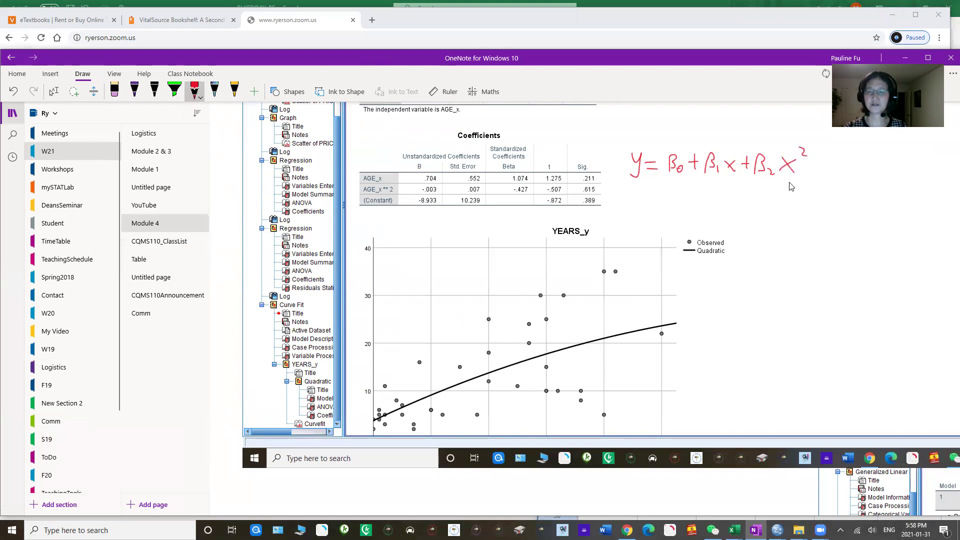
- Begin a second equation with "y =" under the model and label the constant, AGE_x and AGE_x ** 2 coefficients β0, β1 and β2
{"action": "mouse_move", "coordinate": [638, 198]}
{"action": "left_mouse_down"}
{"action": "mouse_move", "coordinate": [641, 214]}
{"action": "mouse_move", "coordinate": [663, 206]}
{"action": "left_mouse_up"}
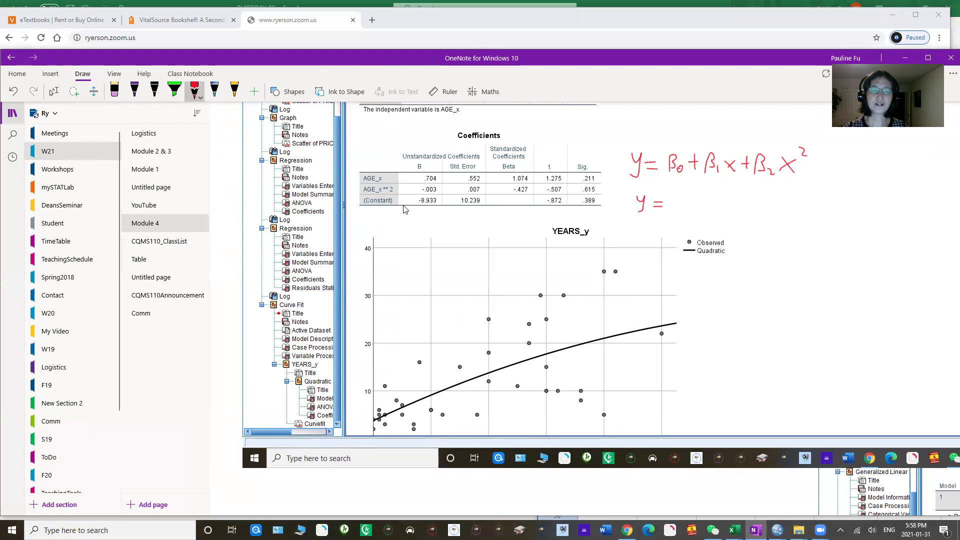
{"action": "left_click_drag", "start_coordinate": [403, 208], "coordinate": [410, 198]}
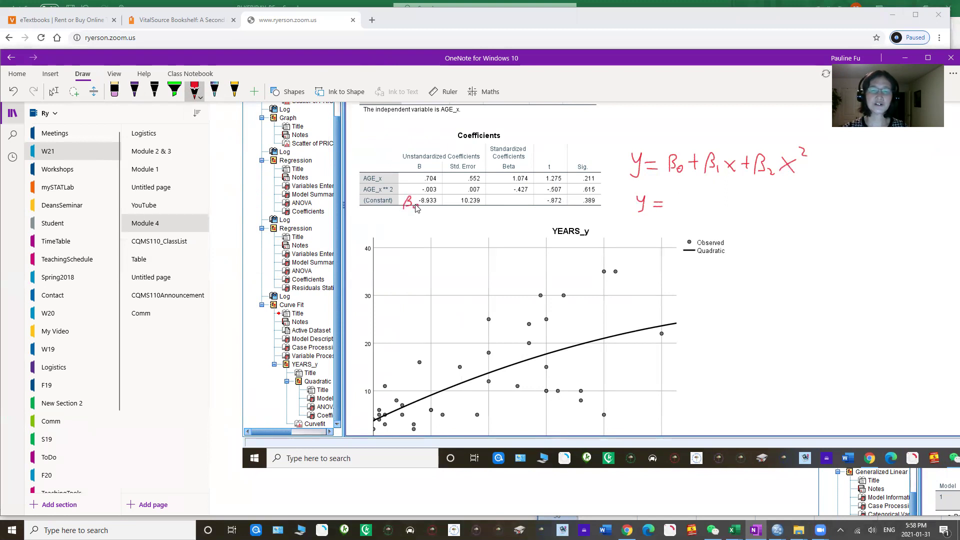
{"action": "left_click_drag", "start_coordinate": [406, 179], "coordinate": [410, 172]}
{"action": "left_click_drag", "start_coordinate": [406, 186], "coordinate": [408, 188]}
{"action": "left_click_drag", "start_coordinate": [414, 189], "coordinate": [419, 193]}
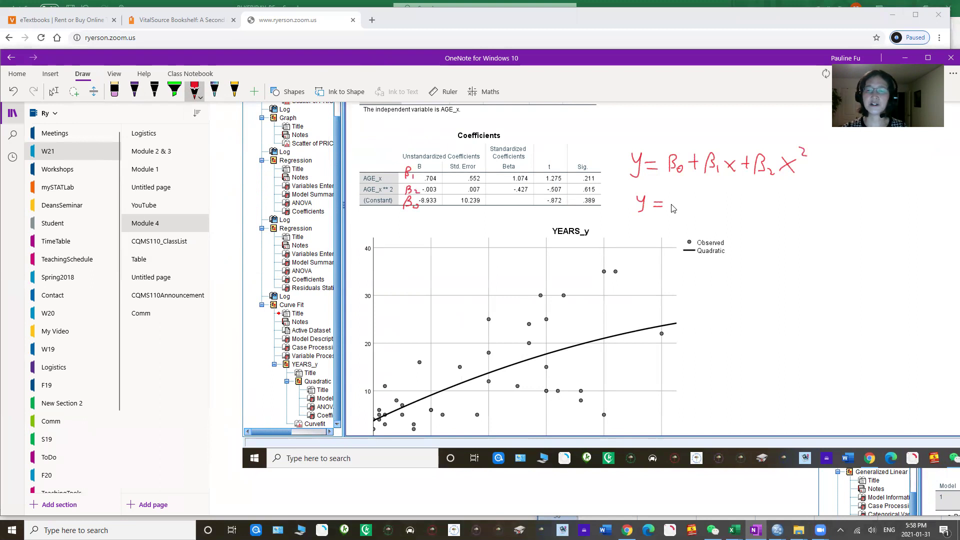
- Complete the handwritten prediction equation as y = -8.933 + 0.704x - 0.003x²
{"action": "mouse_move", "coordinate": [683, 201]}
{"action": "left_mouse_down"}
{"action": "mouse_move", "coordinate": [691, 213]}
{"action": "mouse_move", "coordinate": [684, 200]}
{"action": "left_mouse_up"}
{"action": "left_click", "coordinate": [693, 210]}
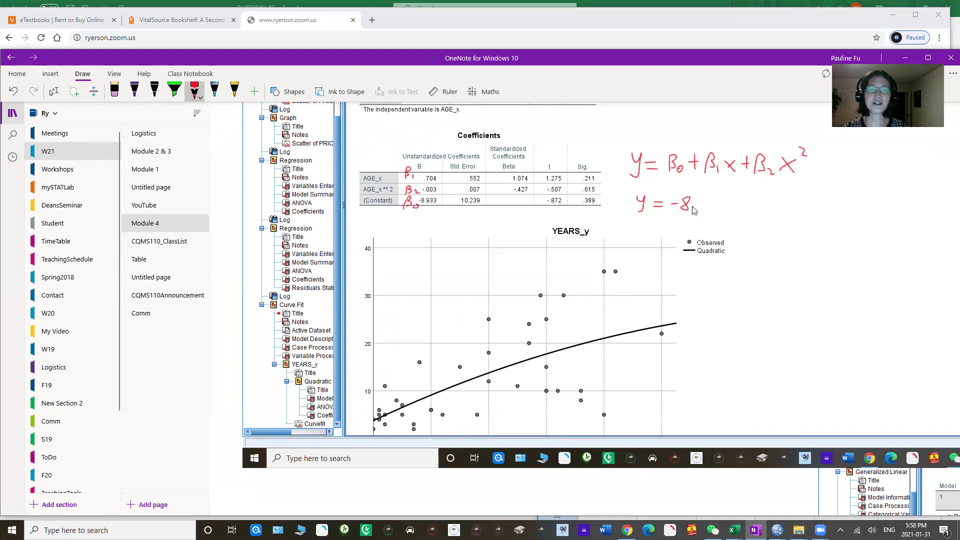
{"action": "left_click_drag", "start_coordinate": [705, 196], "coordinate": [705, 213]}
{"action": "mouse_move", "coordinate": [712, 196]}
{"action": "left_mouse_down"}
{"action": "mouse_move", "coordinate": [715, 211]}
{"action": "mouse_move", "coordinate": [744, 203]}
{"action": "mouse_move", "coordinate": [759, 212]}
{"action": "mouse_move", "coordinate": [764, 202]}
{"action": "mouse_move", "coordinate": [793, 214]}
{"action": "mouse_move", "coordinate": [783, 215]}
{"action": "mouse_move", "coordinate": [816, 205]}
{"action": "mouse_move", "coordinate": [855, 216]}
{"action": "mouse_move", "coordinate": [843, 216]}
{"action": "mouse_move", "coordinate": [861, 202]}
{"action": "left_mouse_up"}
{"action": "left_click", "coordinate": [752, 210]}
{"action": "left_click", "coordinate": [819, 212]}
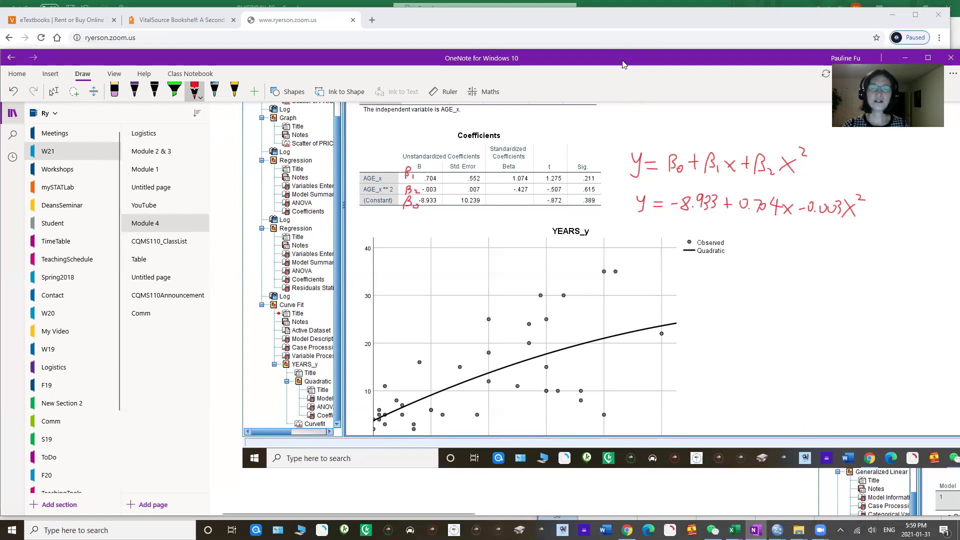
- Circle the regression Sig. value in the ANOVA table, label it "p-value" and write "< α →" beside it
{"action": "left_click_drag", "start_coordinate": [622, 64], "coordinate": [549, 76]}
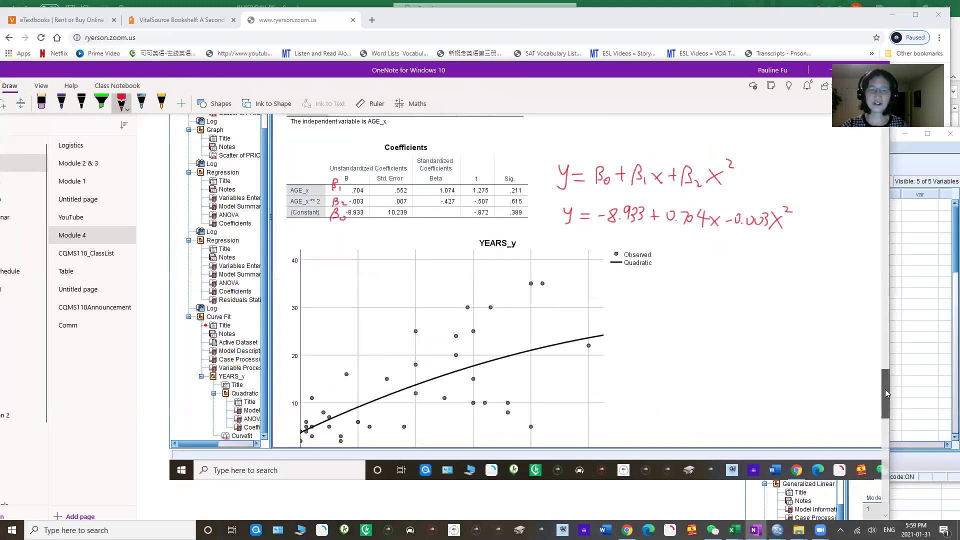
{"action": "left_click_drag", "start_coordinate": [885, 383], "coordinate": [887, 365]}
{"action": "mouse_move", "coordinate": [497, 286]}
{"action": "left_mouse_down"}
{"action": "mouse_move", "coordinate": [527, 283]}
{"action": "mouse_move", "coordinate": [496, 284]}
{"action": "left_mouse_up"}
{"action": "mouse_move", "coordinate": [499, 247]}
{"action": "left_mouse_down"}
{"action": "mouse_move", "coordinate": [498, 261]}
{"action": "mouse_move", "coordinate": [530, 250]}
{"action": "mouse_move", "coordinate": [564, 255]}
{"action": "left_mouse_up"}
{"action": "left_click_drag", "start_coordinate": [532, 284], "coordinate": [581, 287]}
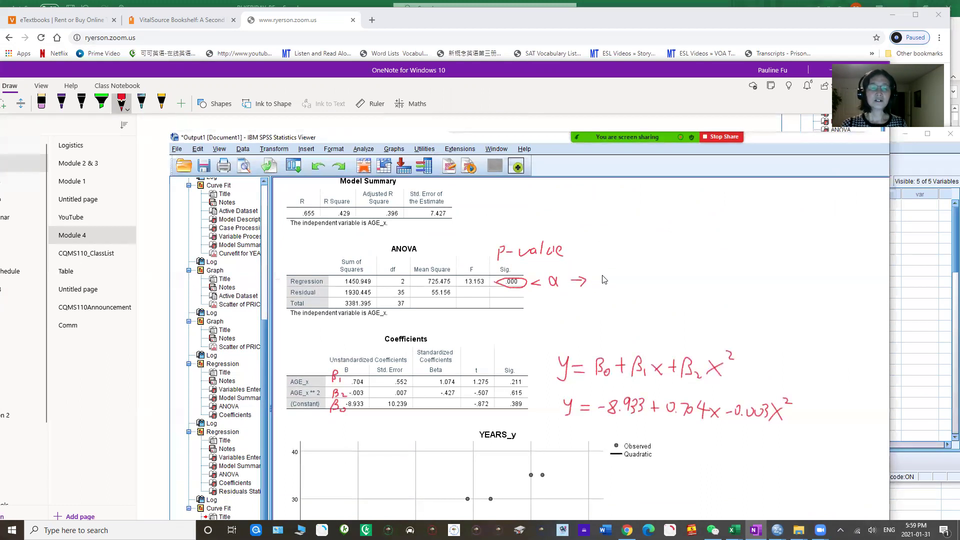
- Handwrite the conclusion "model is sig" after the arrow beside the ANOVA table
{"action": "left_click_drag", "start_coordinate": [599, 279], "coordinate": [607, 279]}
{"action": "mouse_move", "coordinate": [618, 270]}
{"action": "left_mouse_down"}
{"action": "mouse_move", "coordinate": [634, 258]}
{"action": "mouse_move", "coordinate": [635, 280]}
{"action": "mouse_move", "coordinate": [641, 270]}
{"action": "mouse_move", "coordinate": [652, 281]}
{"action": "mouse_move", "coordinate": [688, 265]}
{"action": "mouse_move", "coordinate": [688, 276]}
{"action": "mouse_move", "coordinate": [737, 270]}
{"action": "mouse_move", "coordinate": [728, 289]}
{"action": "left_mouse_up"}
{"action": "left_click", "coordinate": [673, 262]}
{"action": "left_click", "coordinate": [723, 265]}
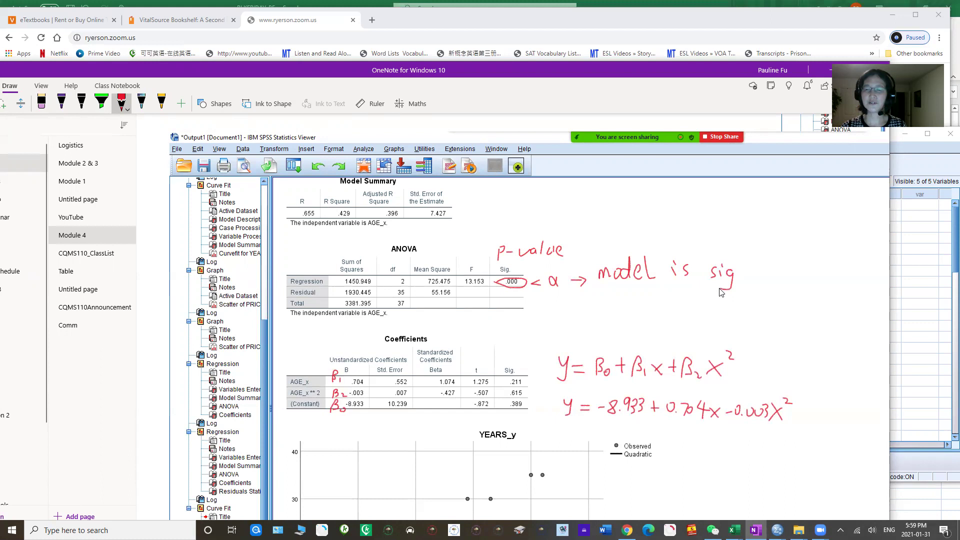